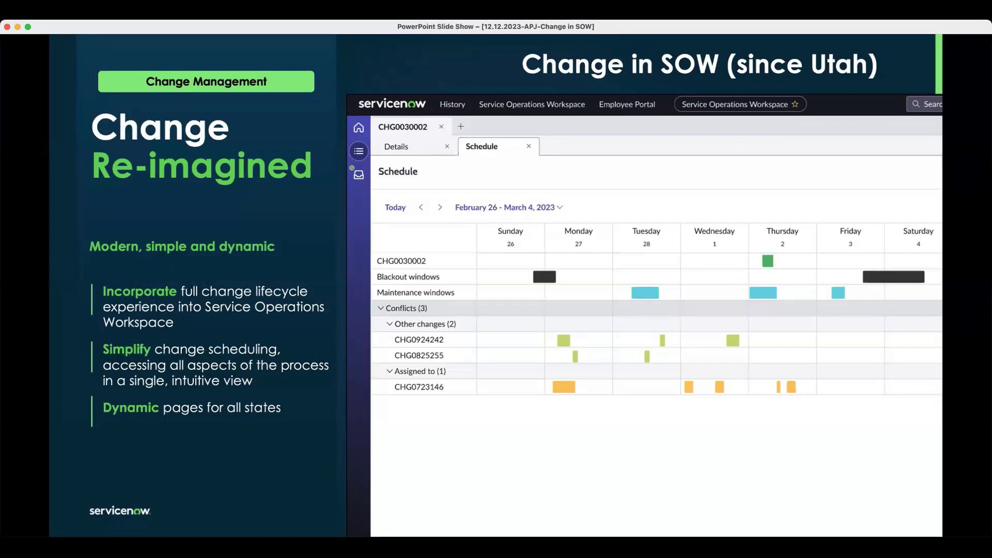
key(Right)
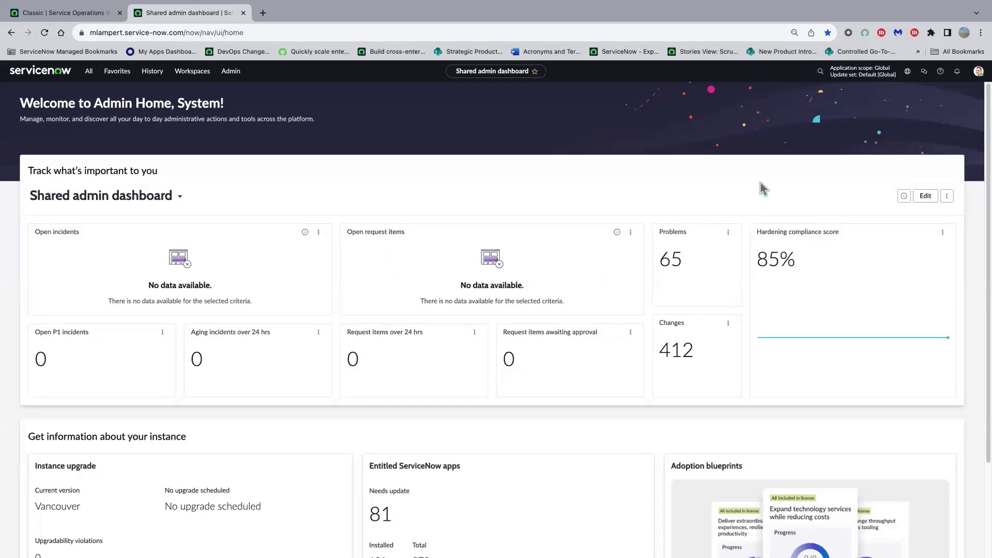
- Switch to the Service Operations Workspace page and display the list of open changes
click(93, 19)
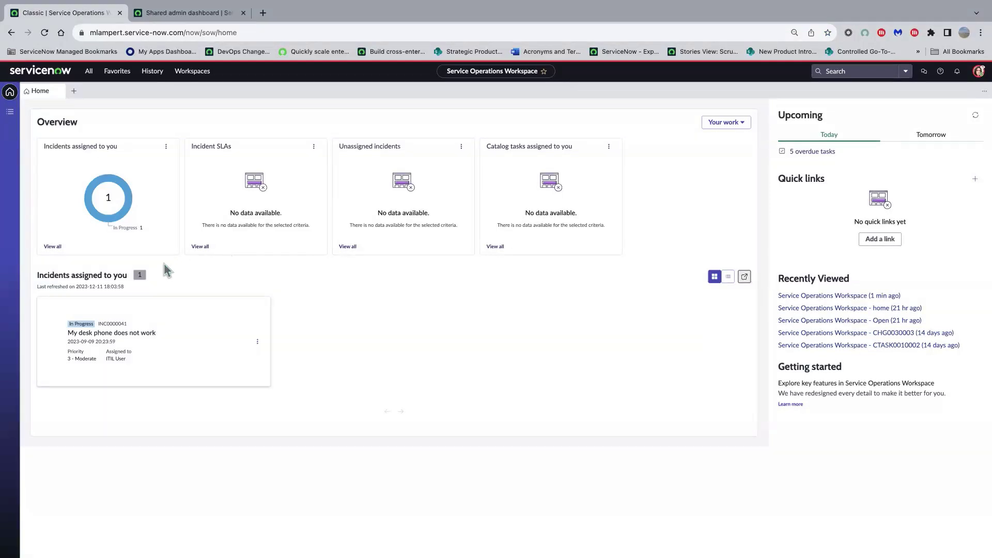
click(74, 93)
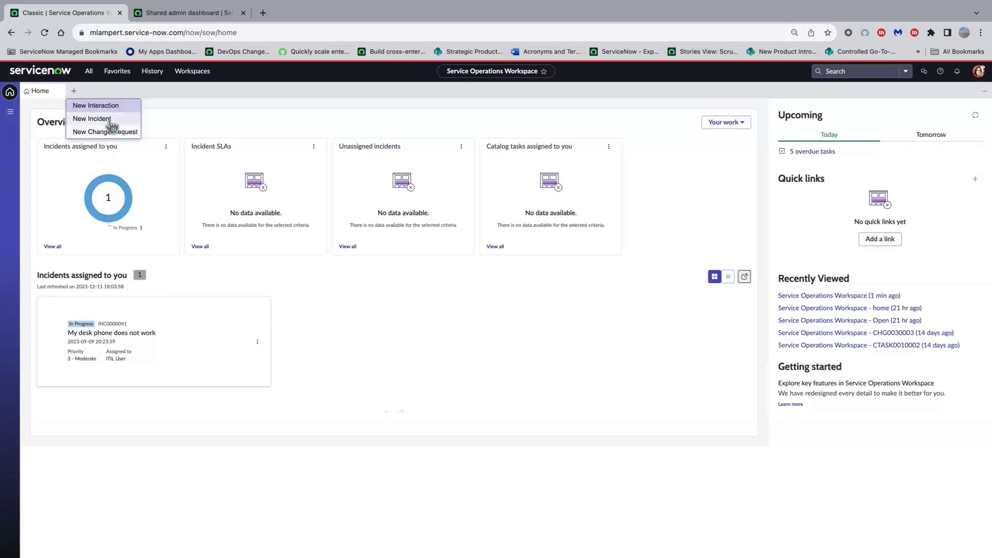
click(11, 113)
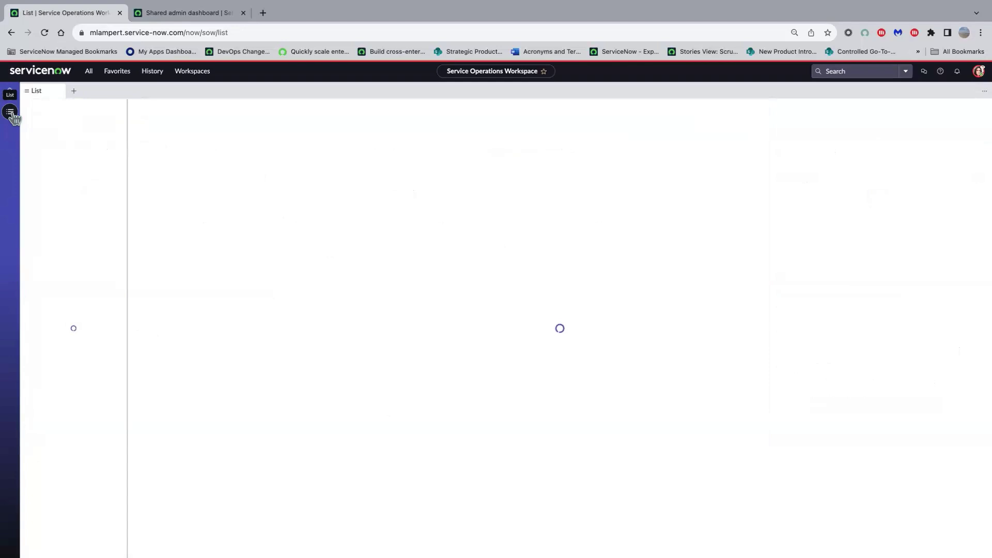
scroll(56, 203, down, 2)
scroll(57, 203, down, 1)
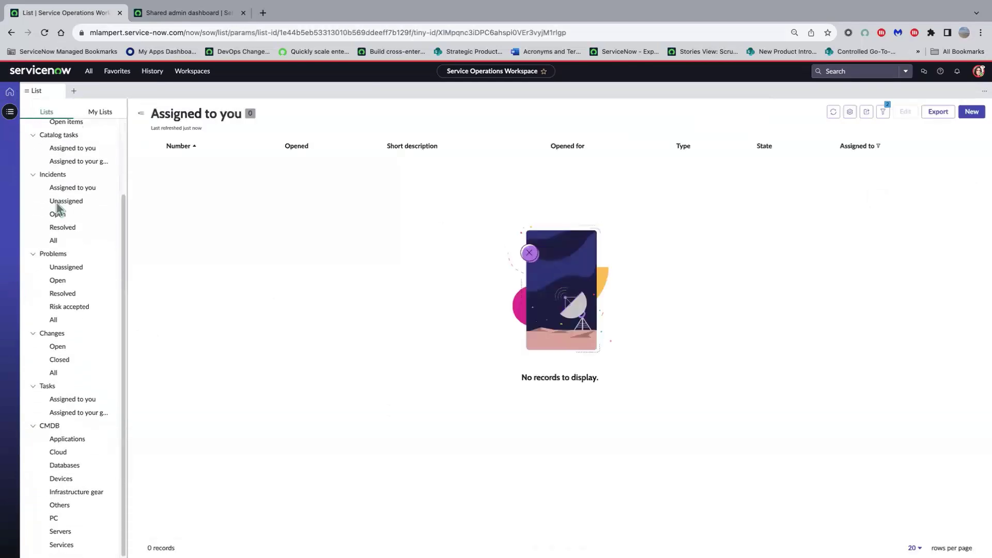
click(57, 343)
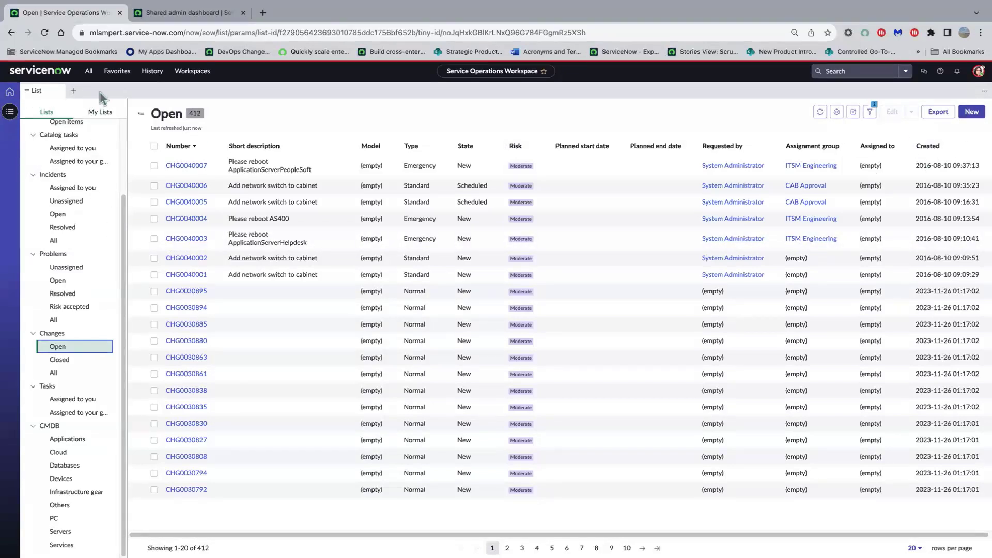
- Start creating a new change request
click(74, 91)
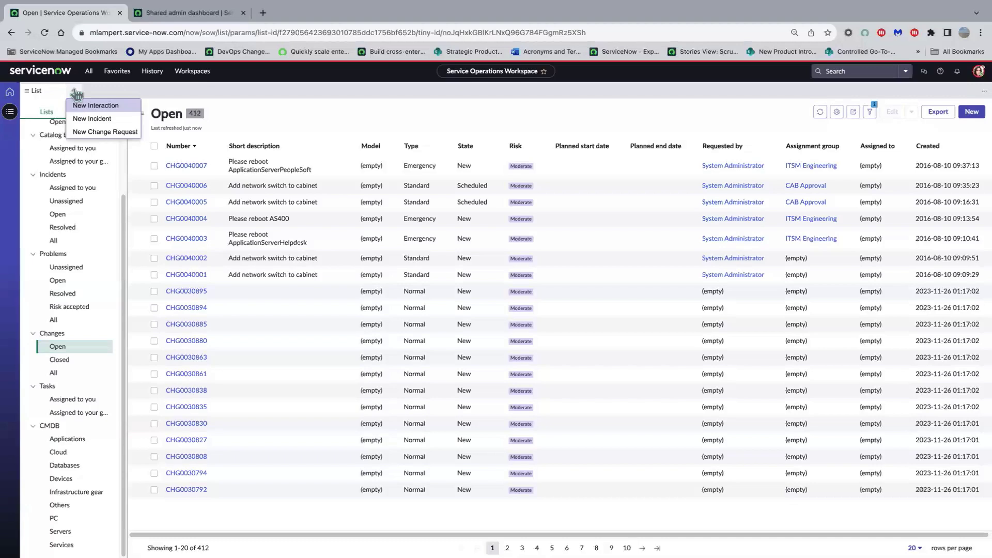
click(95, 132)
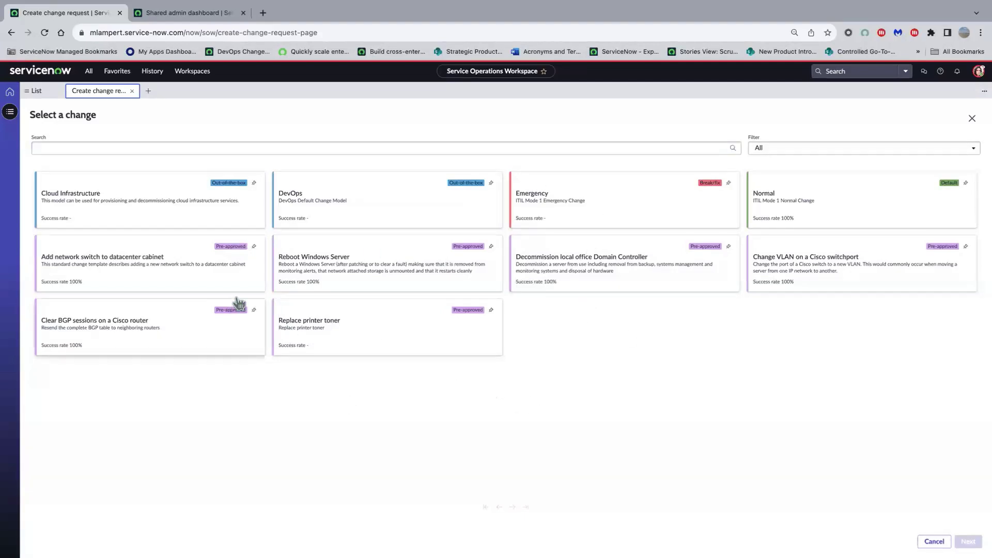
- Filter the change models to Preapproved and restore the All filter
click(853, 149)
click(854, 150)
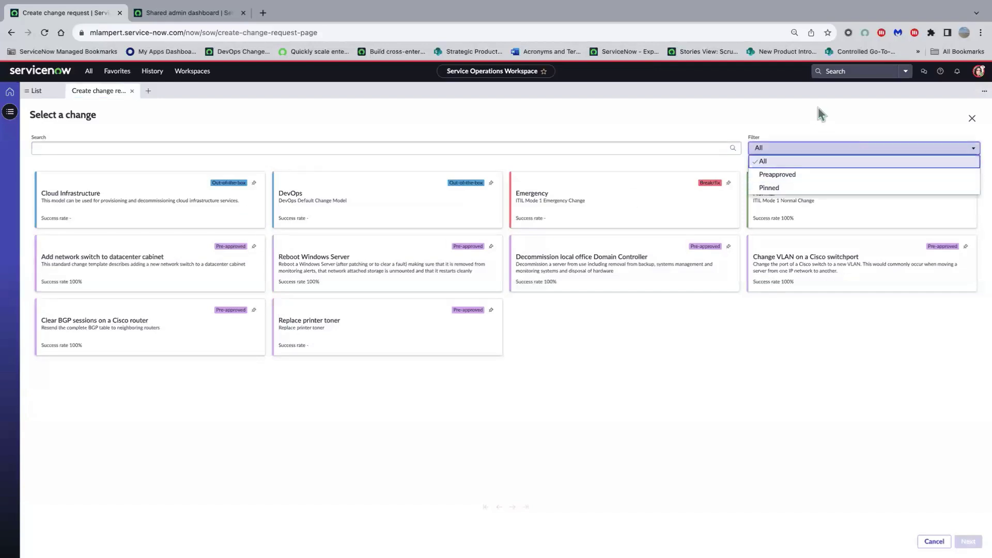
click(791, 175)
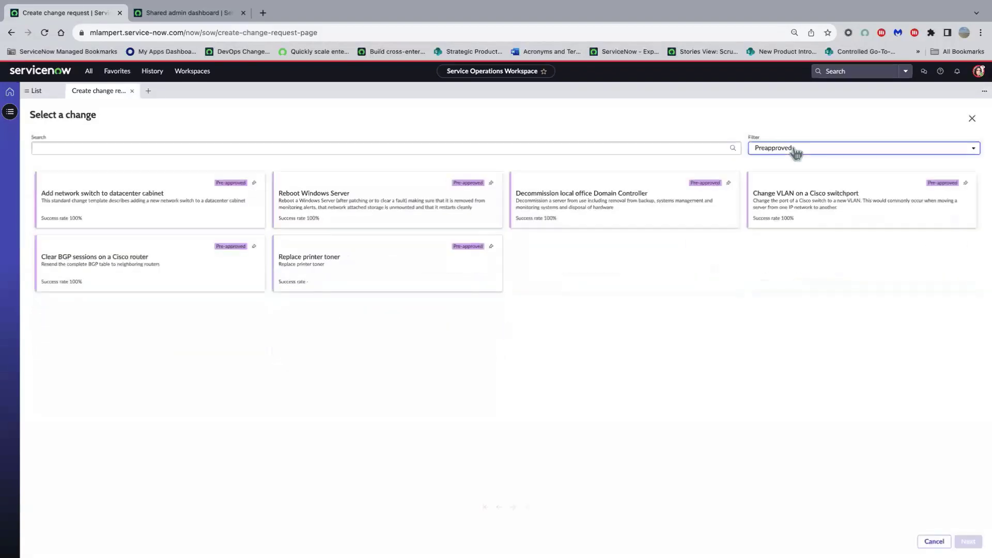
click(796, 150)
click(791, 162)
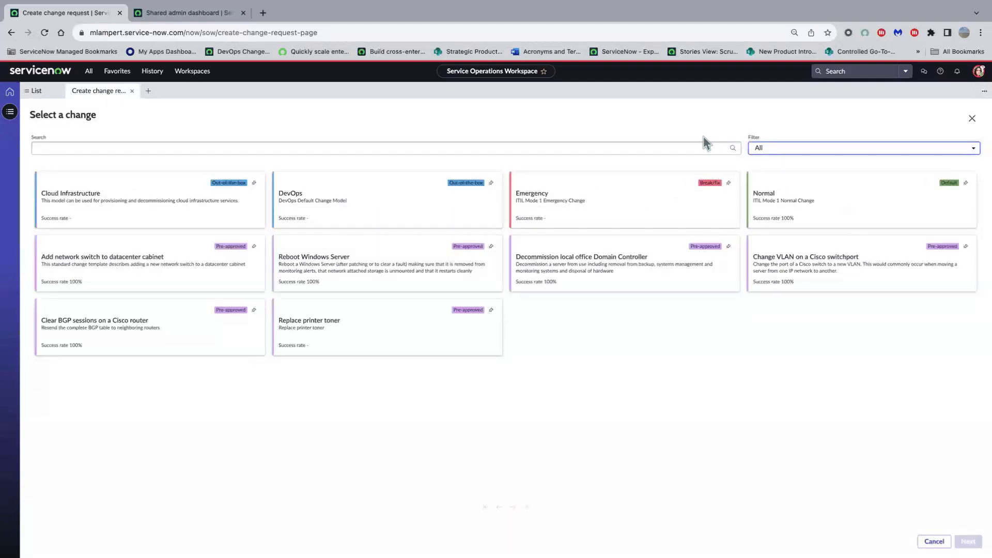
- Choose the Normal change model and enter the short description "Enable Modern Auth in Email Server"
click(812, 213)
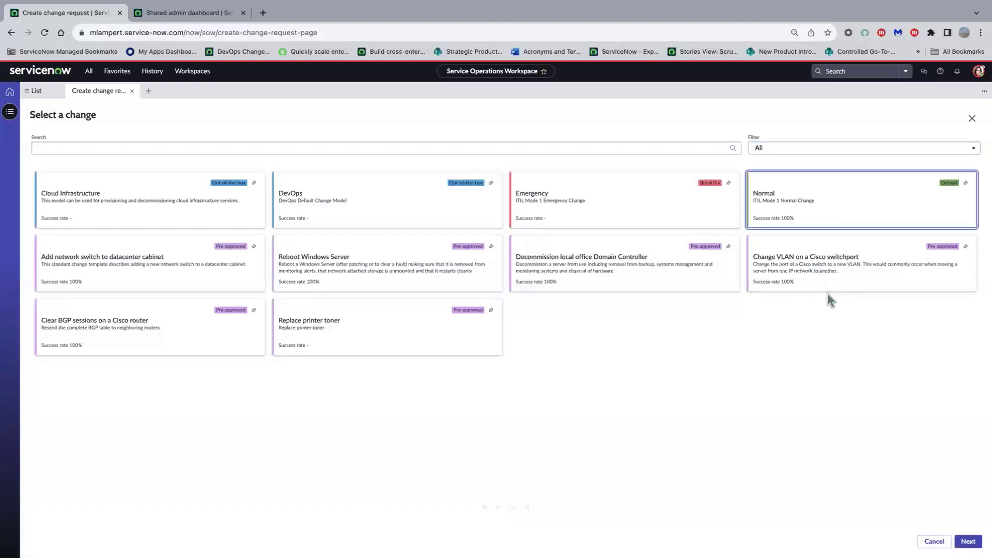
click(968, 541)
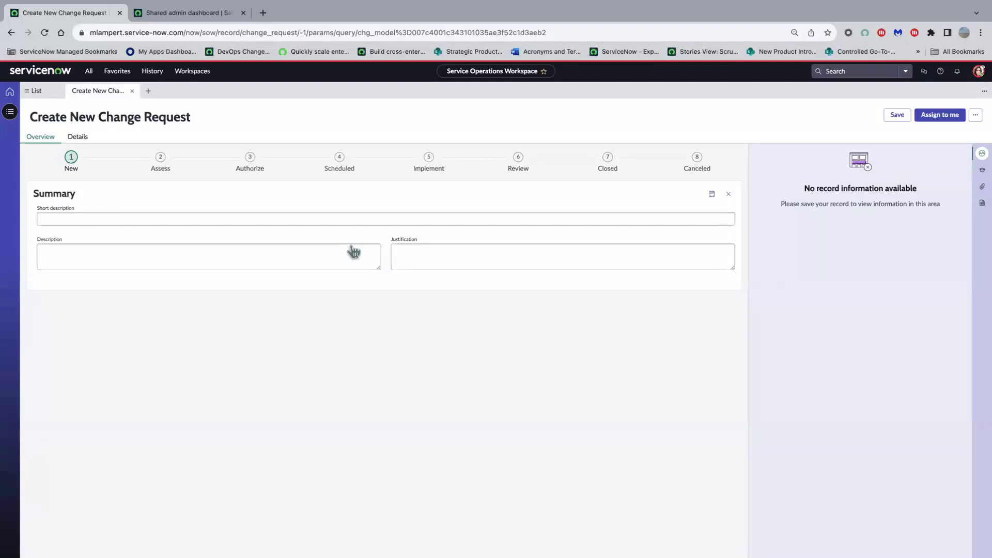
click(245, 216)
text(Enable Modern Auth in Email Server)
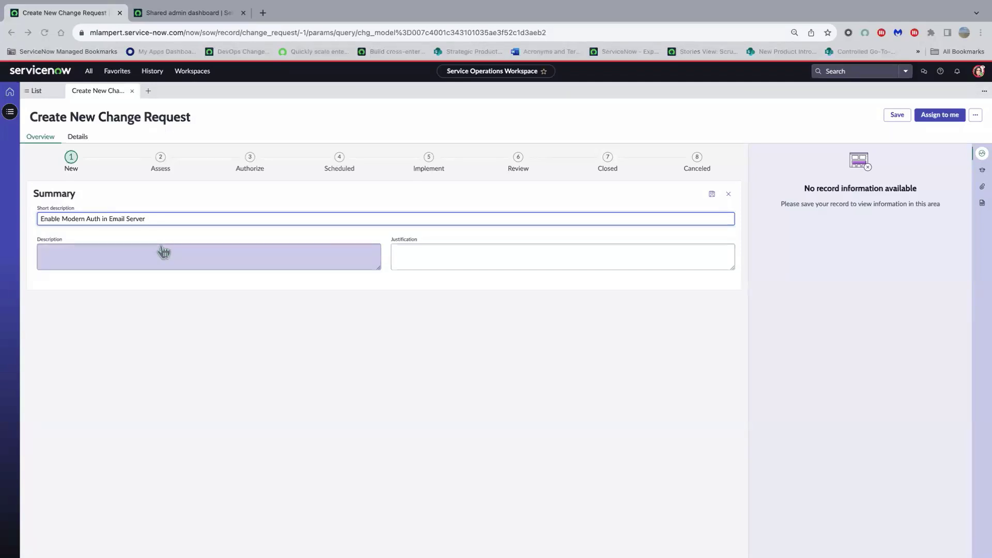
click(233, 219)
- Save the change with description "Support for SSO for users to access their mailbox" and justification "Users will then be able to authenticate with multi-factor authentication"
click(184, 249)
text(Support for SSO for users to access their mailbox)
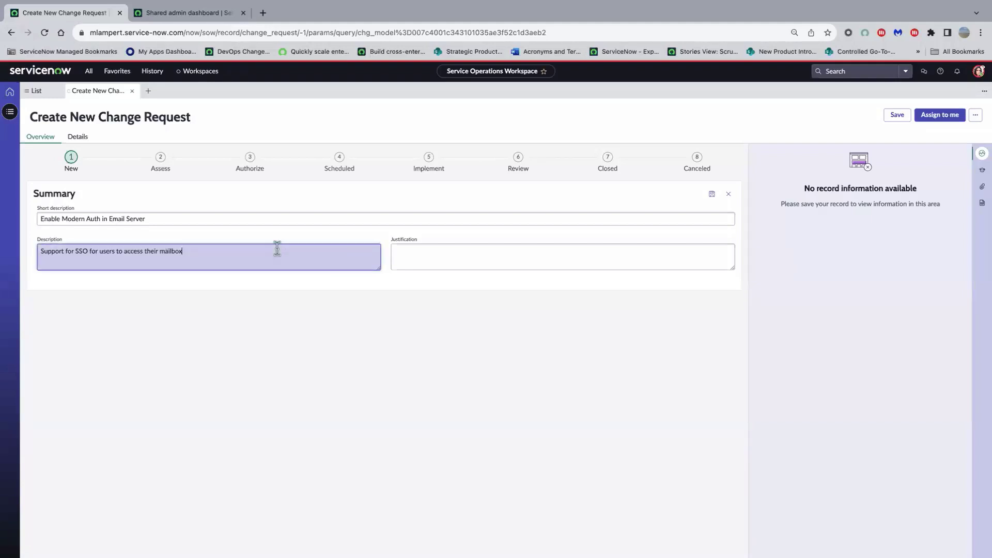
click(423, 254)
text(Users will then be able to authenticate with multi-factor authentication)
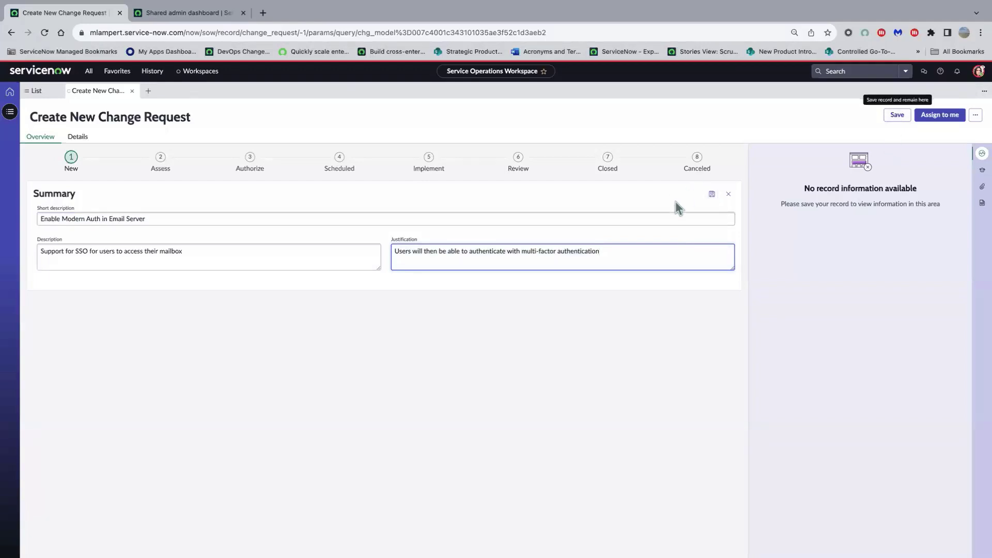
click(712, 198)
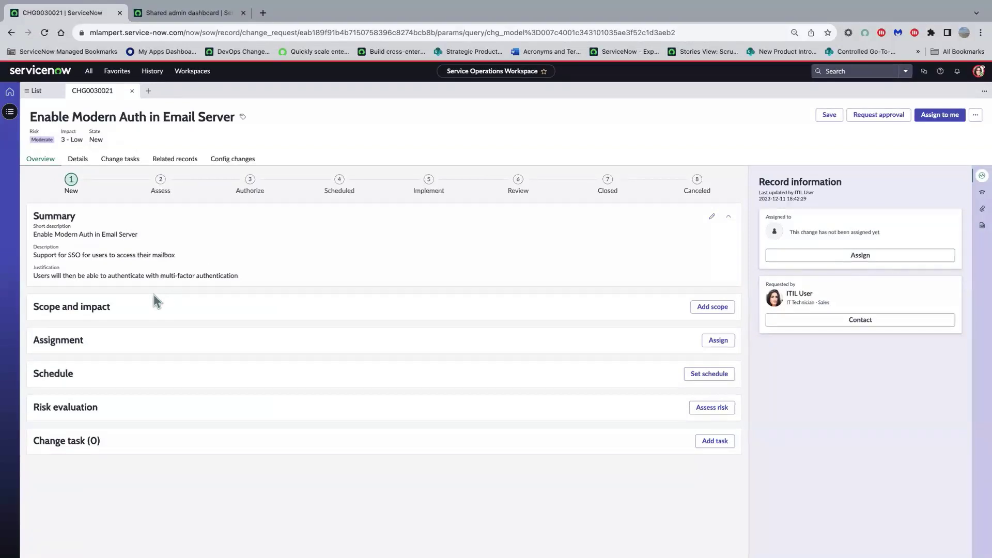
- Save Email as the configuration item in the change's scope and refresh the impacted services
click(716, 308)
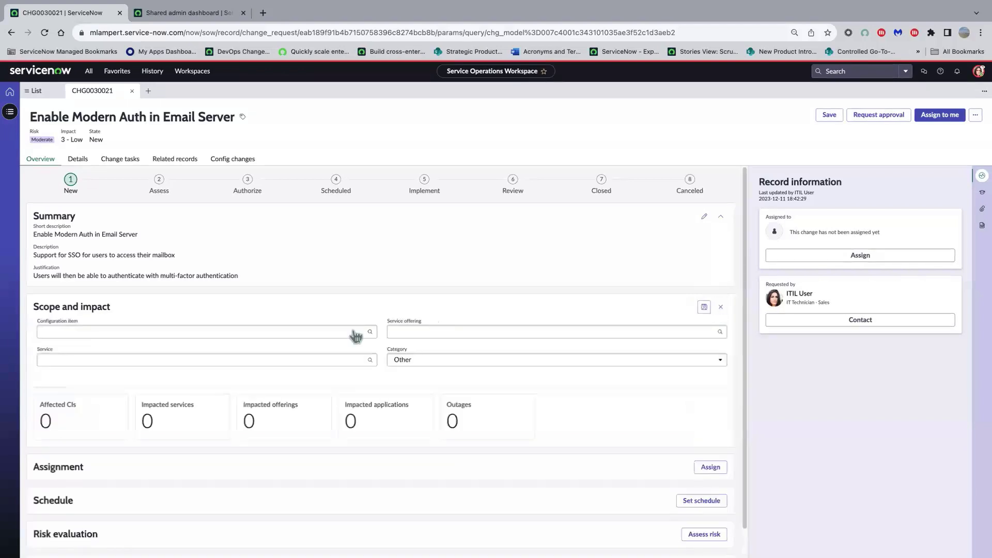
click(230, 333)
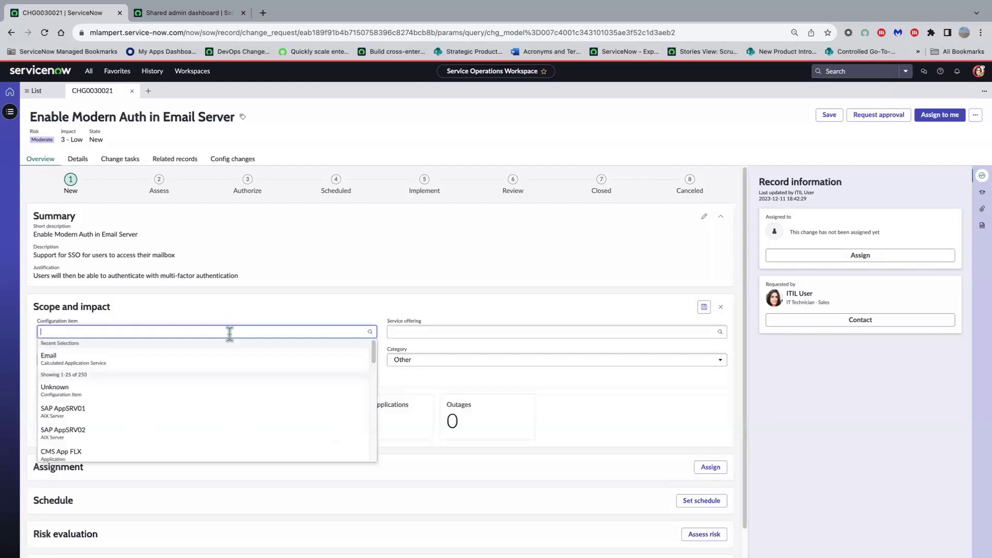
click(77, 358)
click(132, 313)
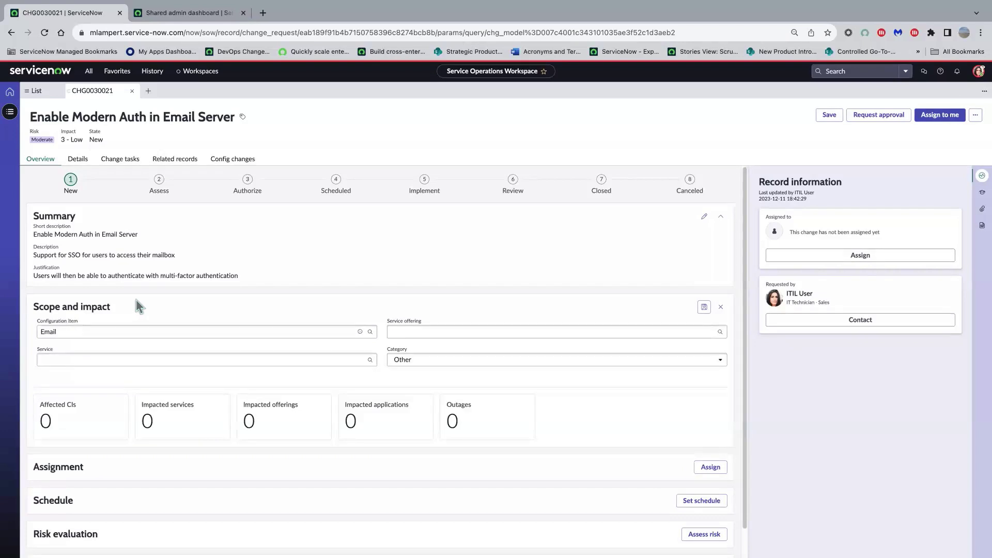
click(705, 308)
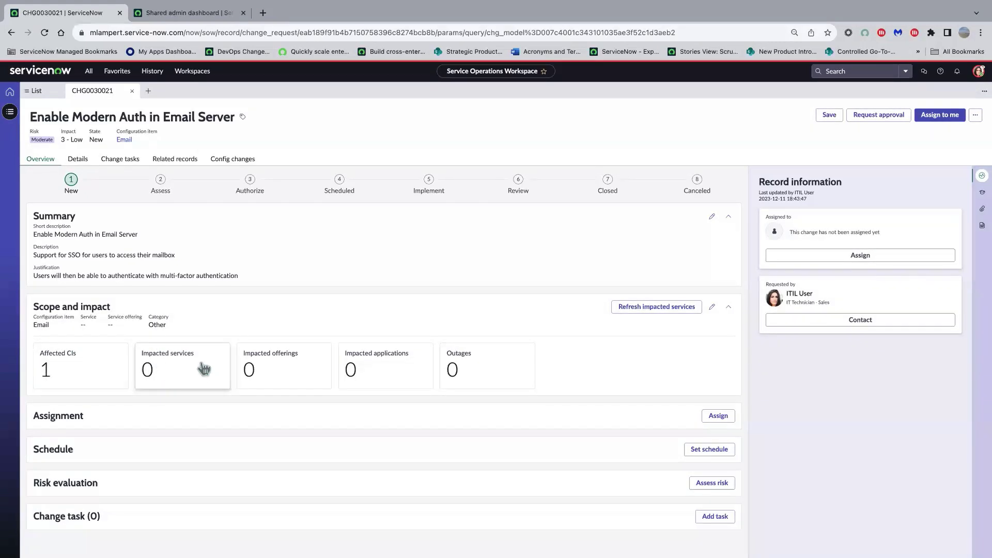
click(644, 308)
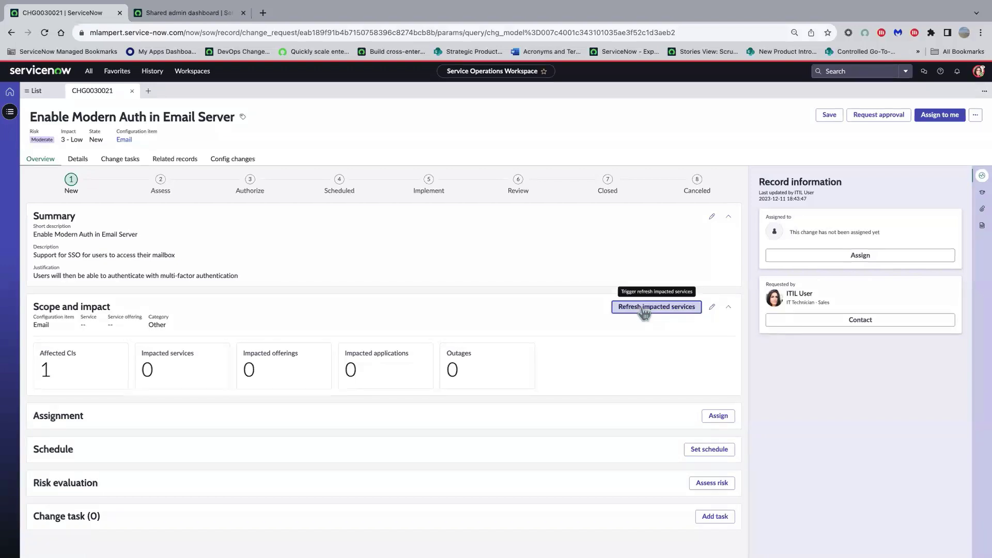
click(646, 185)
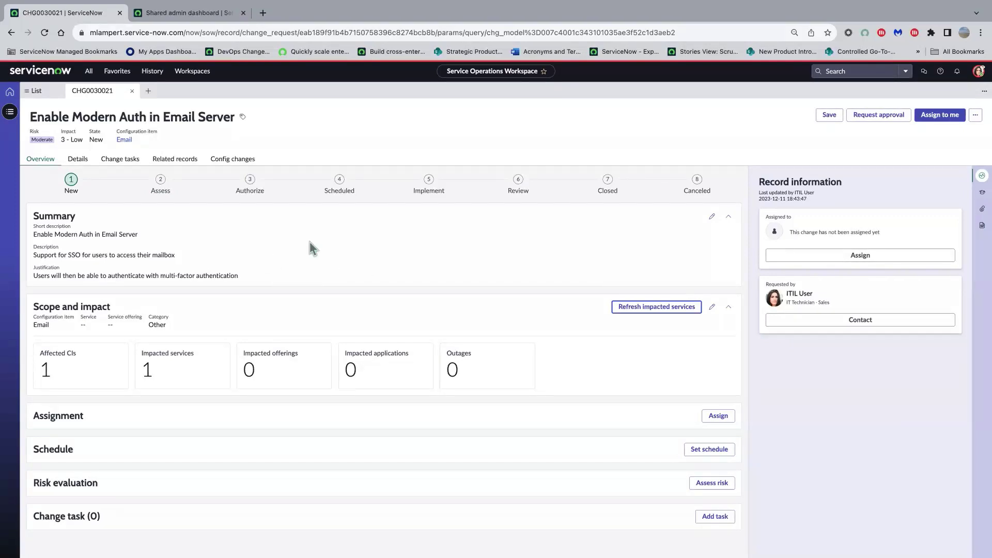
- Examine the list of impacted services and collapse the Scope and impact section
click(159, 376)
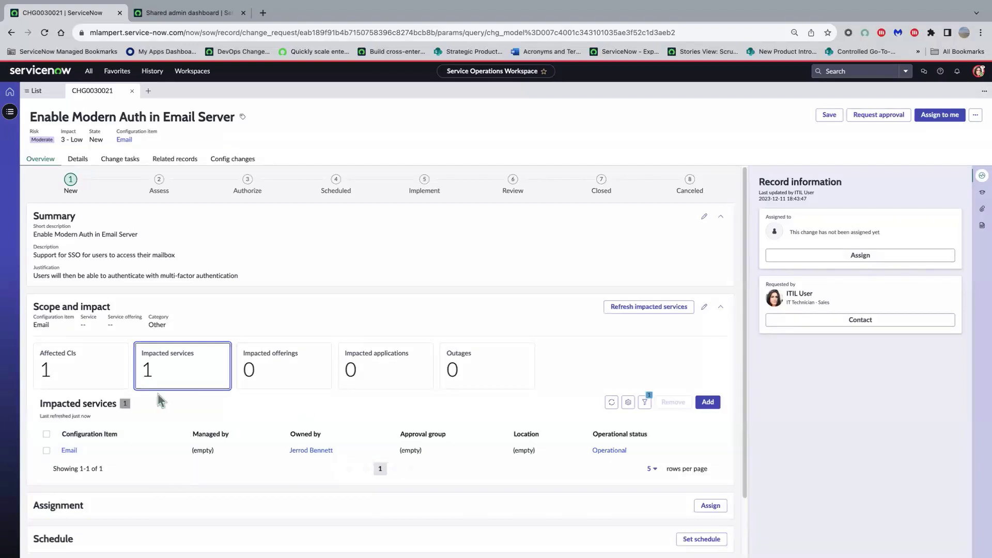
scroll(153, 311, down, 1)
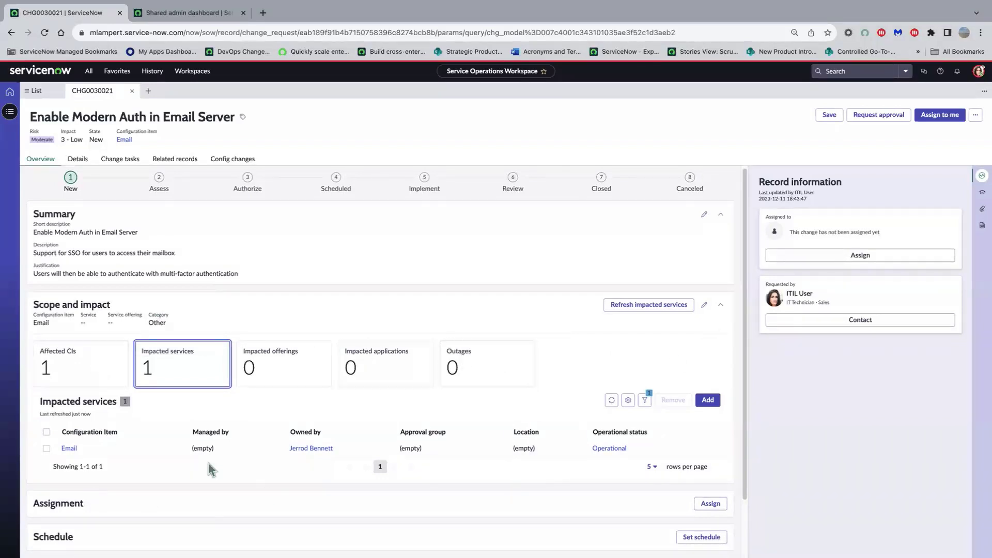
click(720, 310)
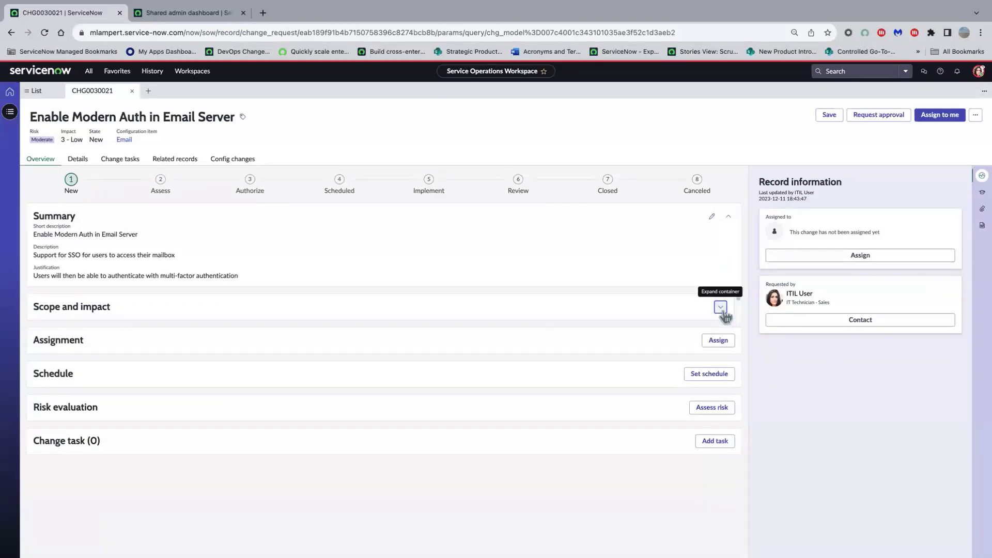
click(721, 308)
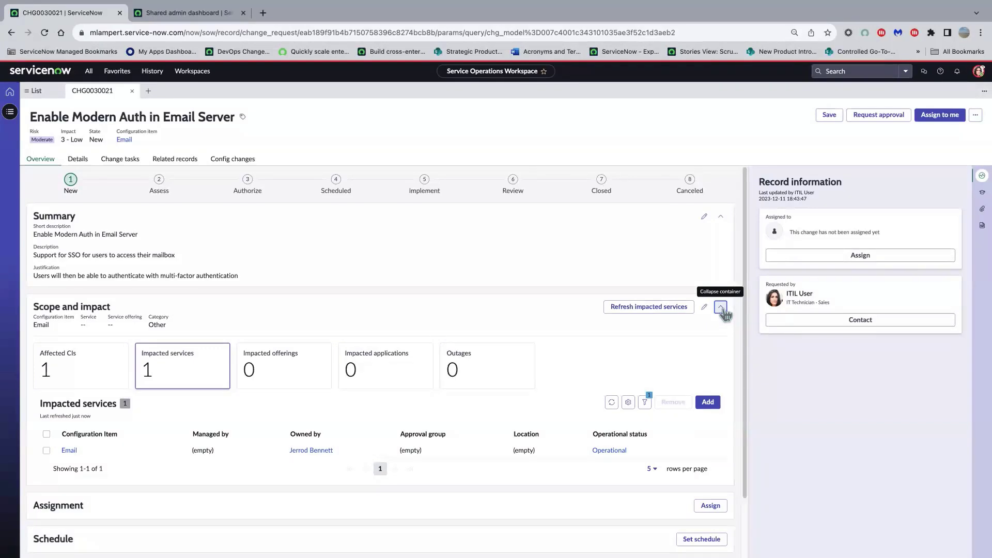
click(722, 309)
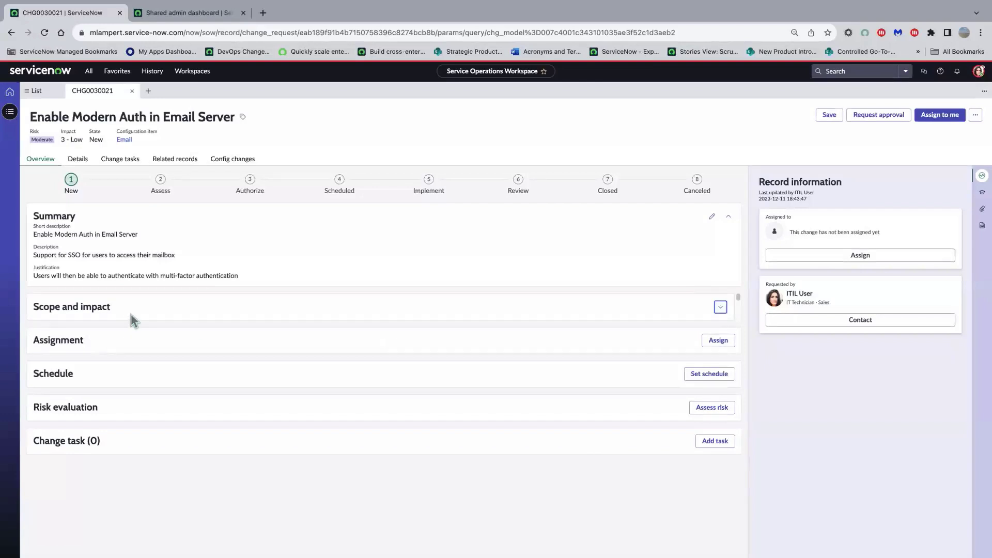
- Assign the change to the Application Development group and the recently selected group member, leaving the work notes empty
click(712, 342)
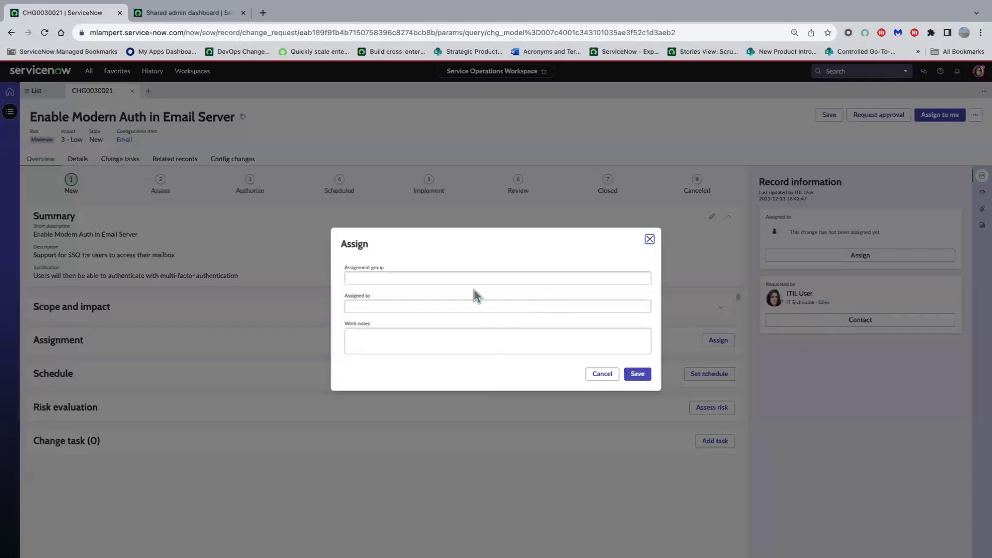
click(445, 274)
click(444, 278)
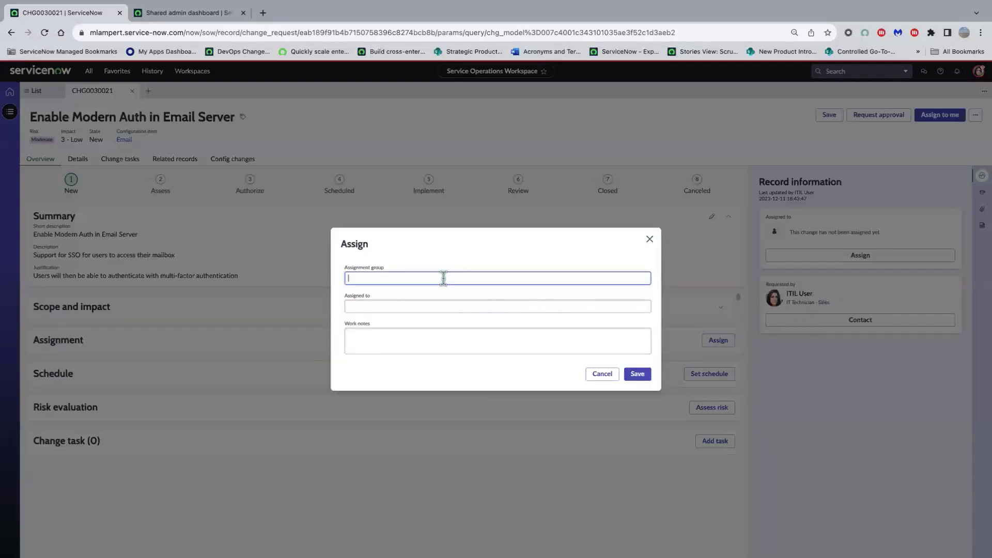
text(a)
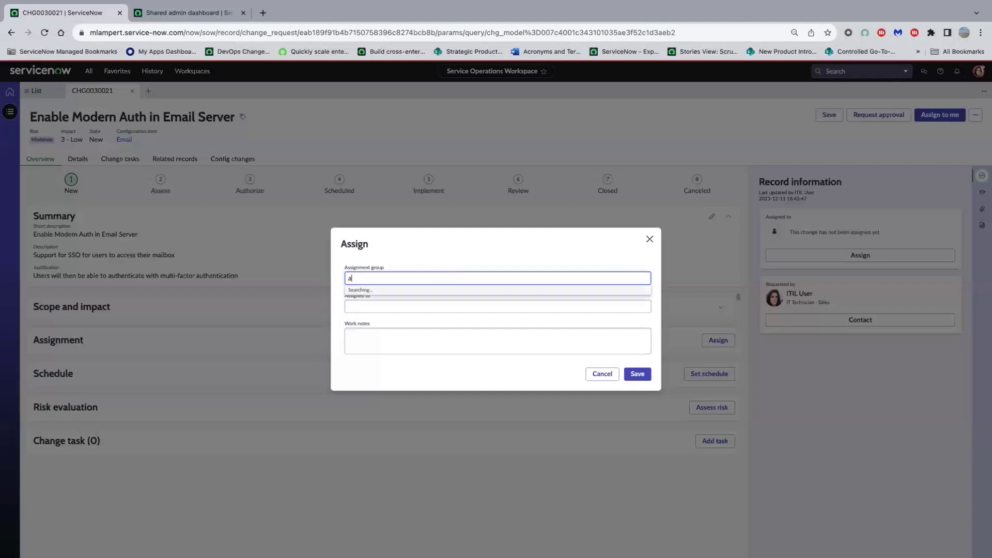
click(411, 304)
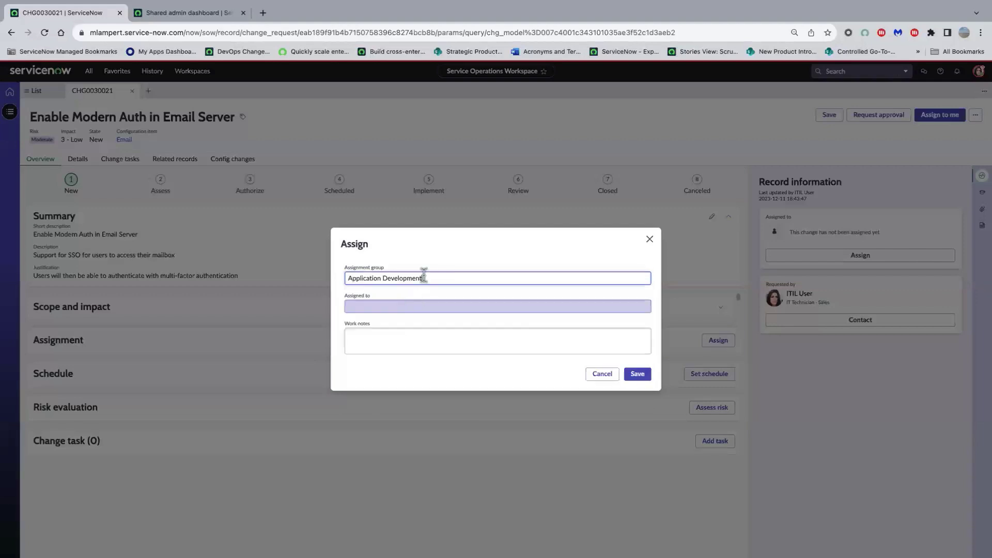
click(417, 306)
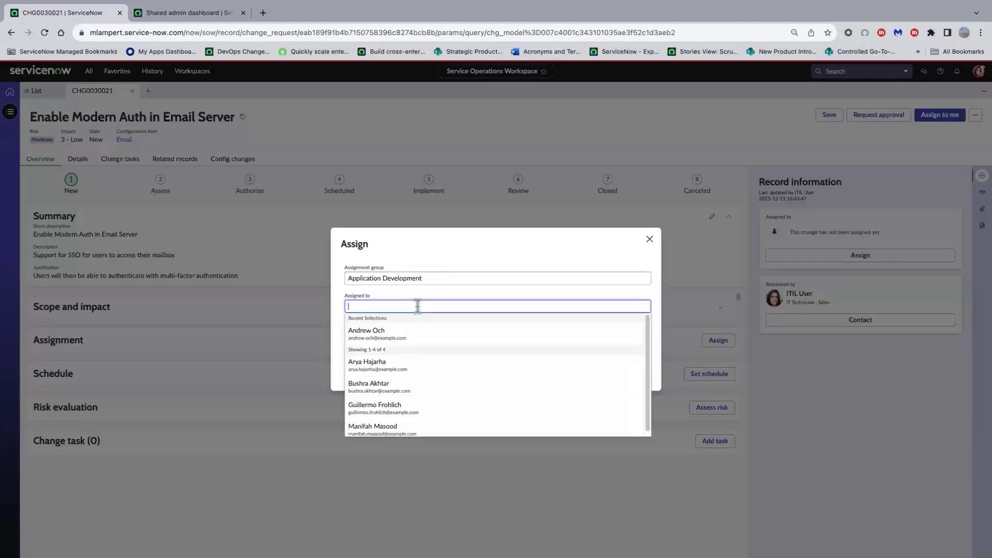
click(385, 333)
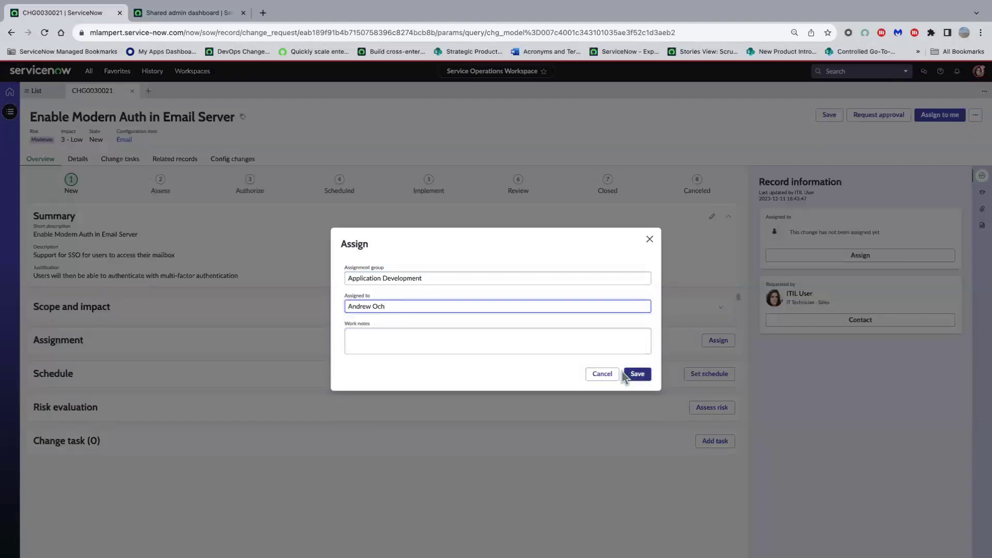
click(457, 337)
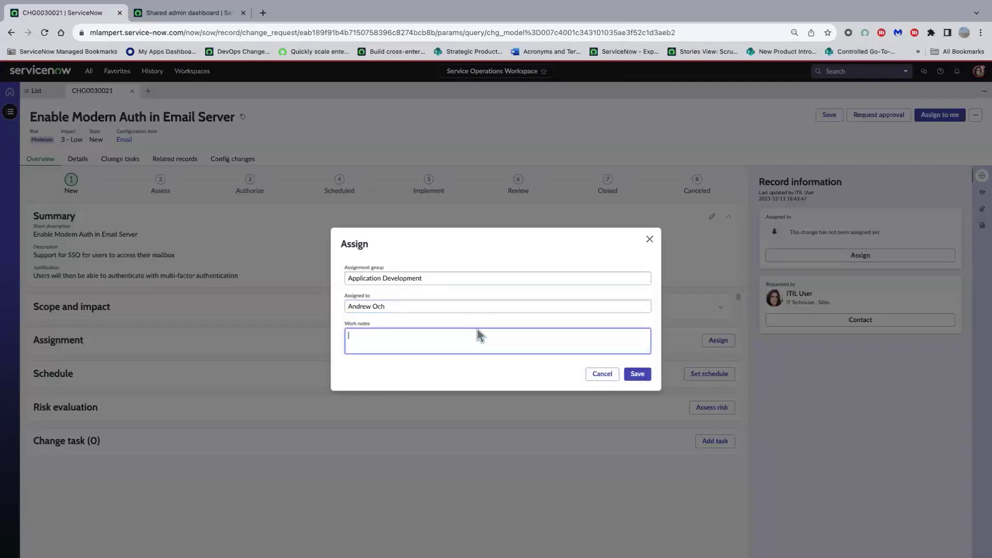
click(639, 376)
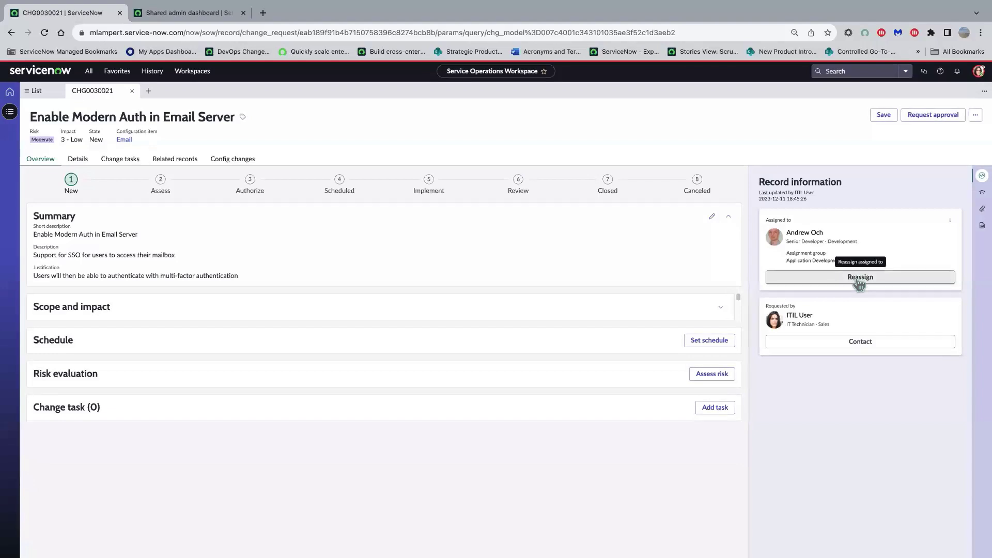
- View the contact details of the person assigned to the change
click(952, 222)
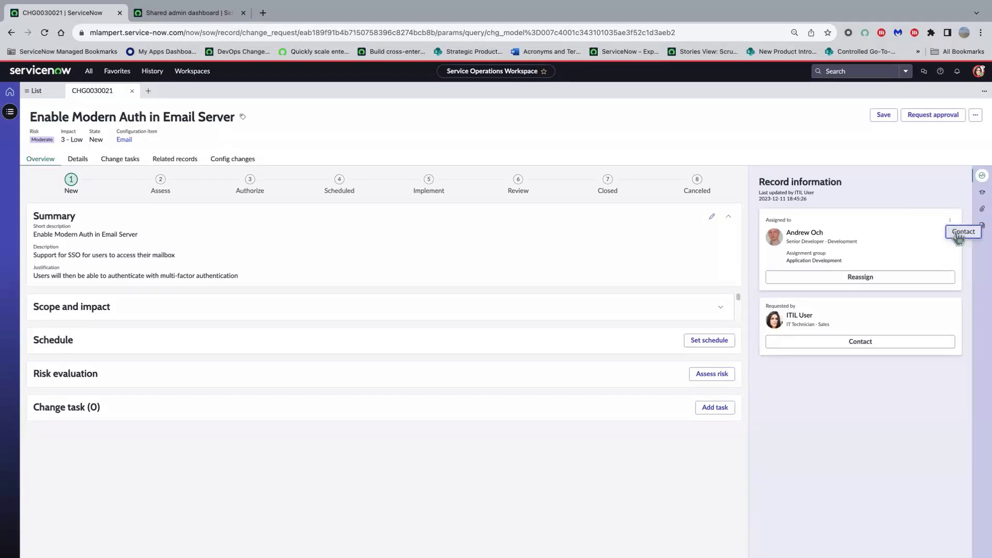
click(962, 232)
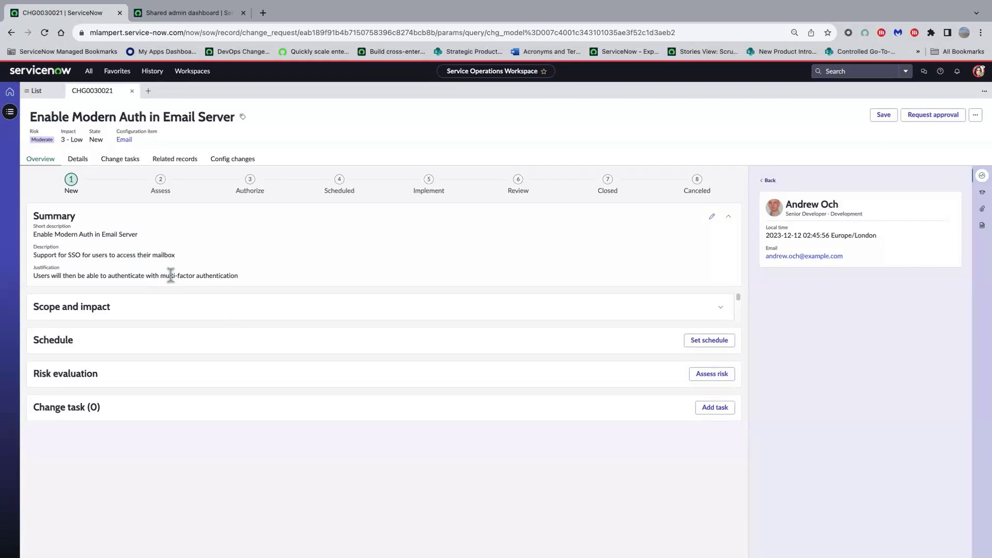
click(701, 345)
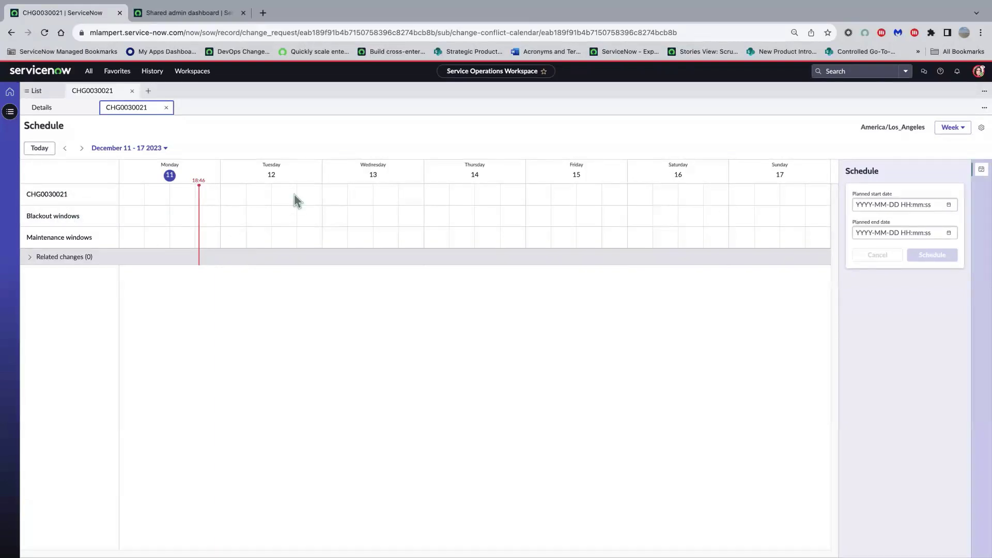
click(896, 205)
click(952, 205)
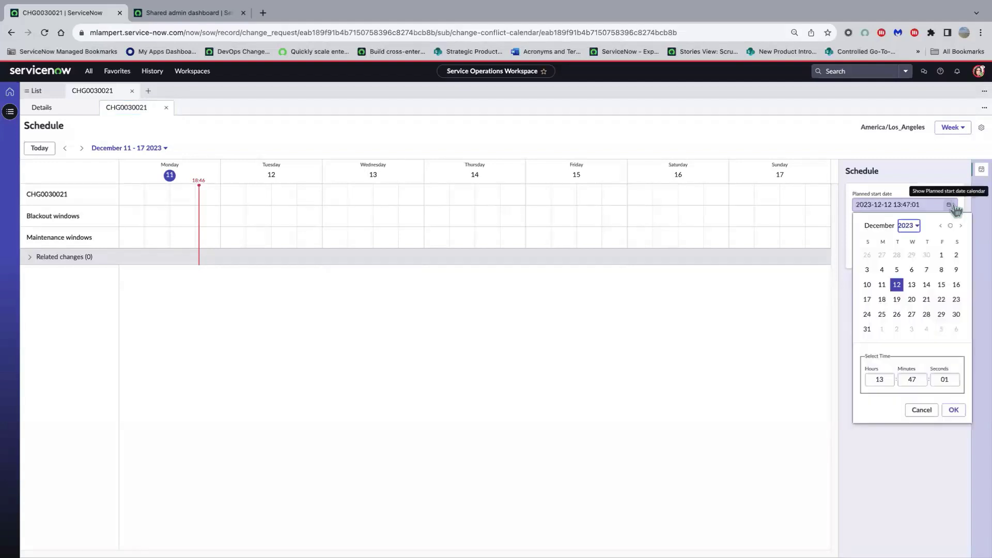
click(913, 285)
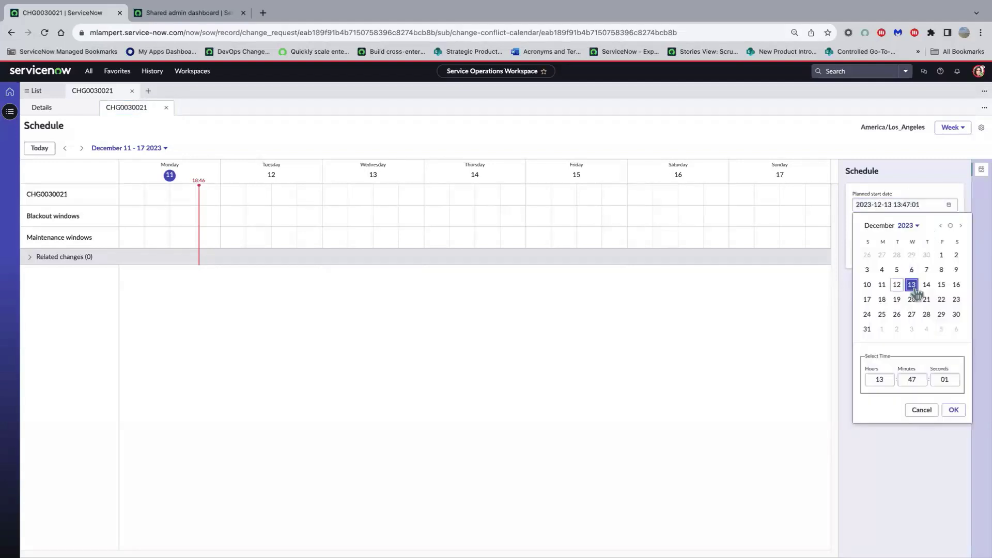
click(953, 409)
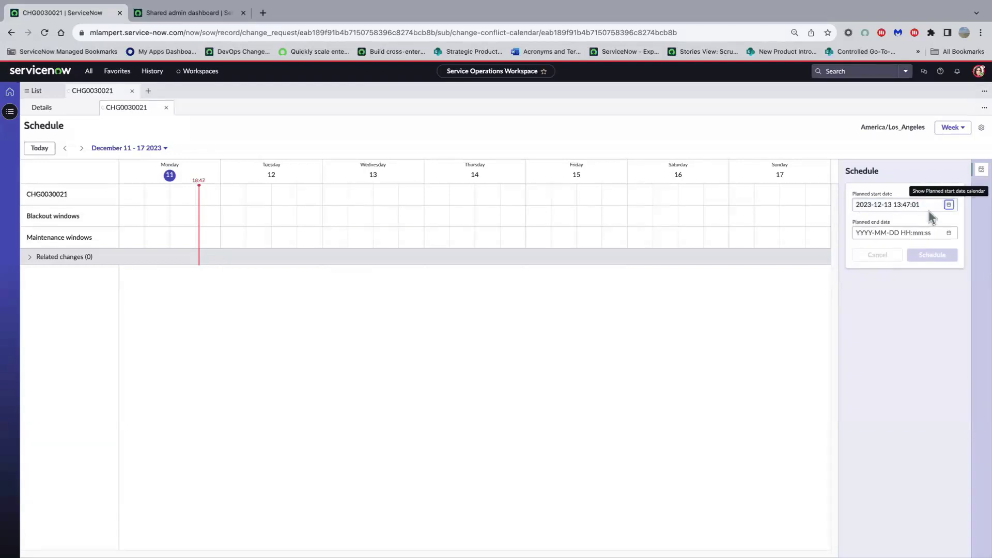
- Reuse the planned start date for the planned end date with the time 14:47:01, and schedule the change
drag(920, 204, 811, 206)
key(super+c)
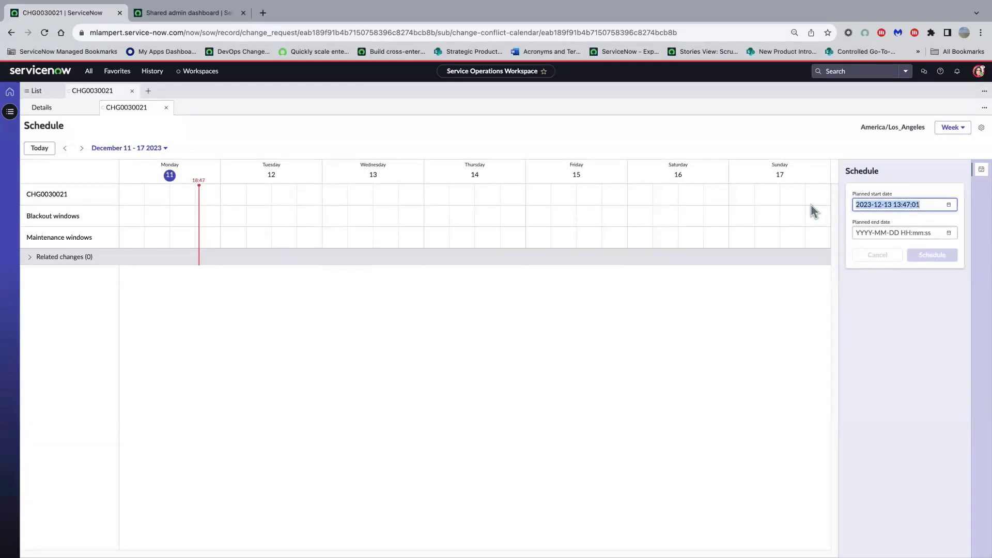
click(862, 233)
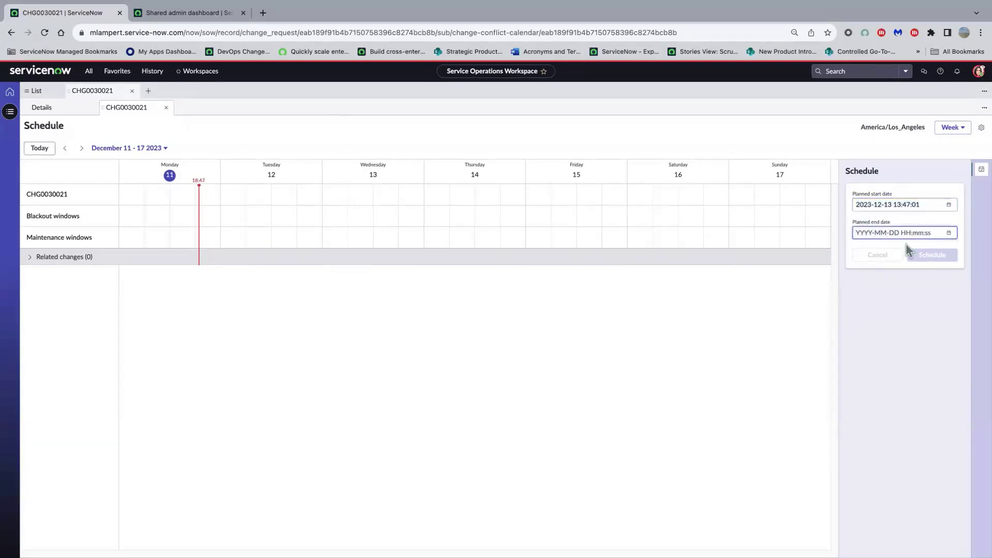
key(super+v)
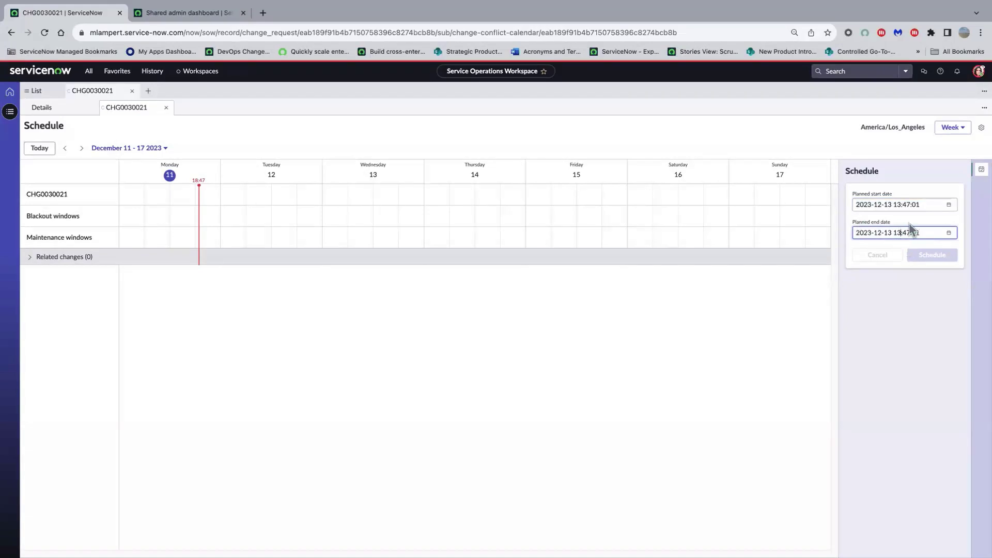
double_click(896, 232)
text(14)
click(908, 283)
click(923, 256)
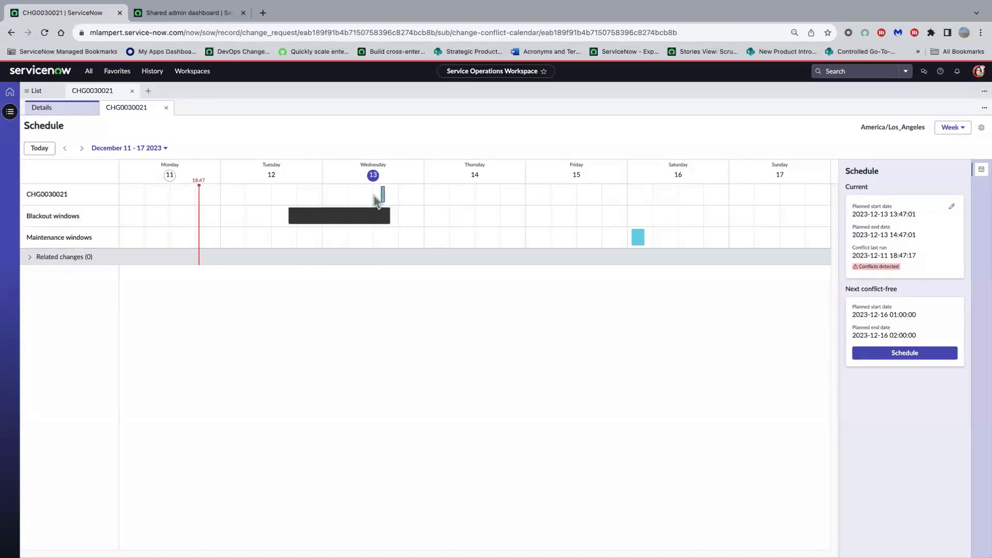
mouse_move(387, 201)
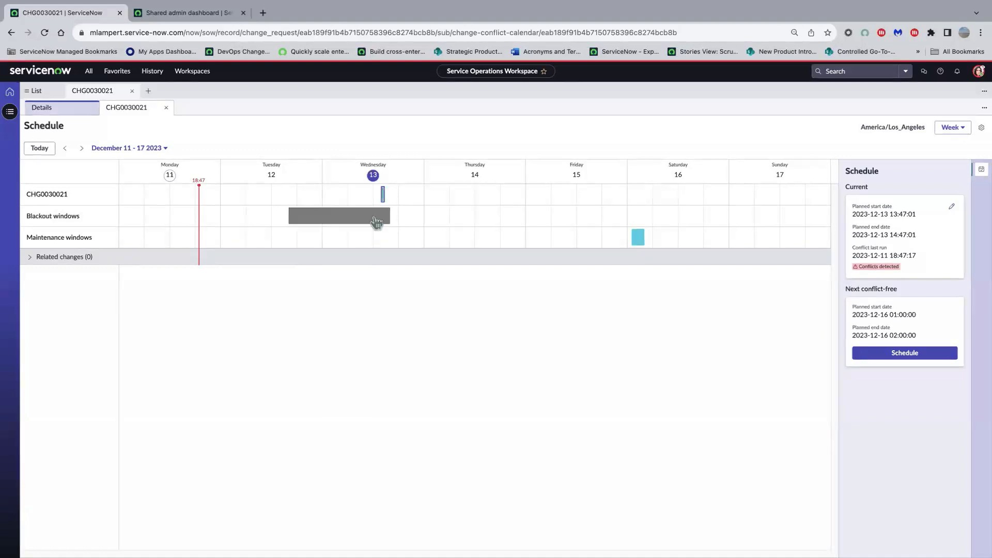
mouse_move(376, 222)
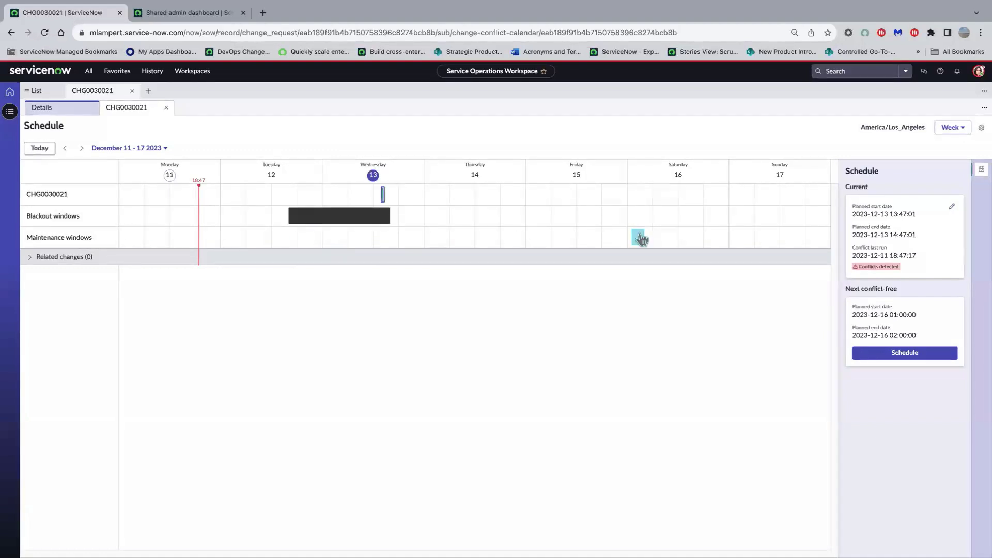
mouse_move(640, 246)
click(952, 211)
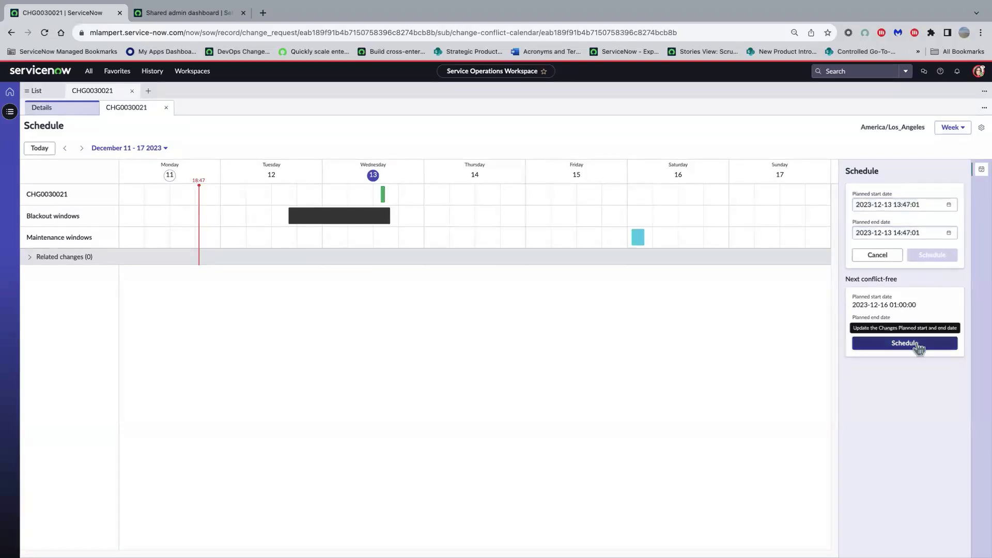
click(858, 259)
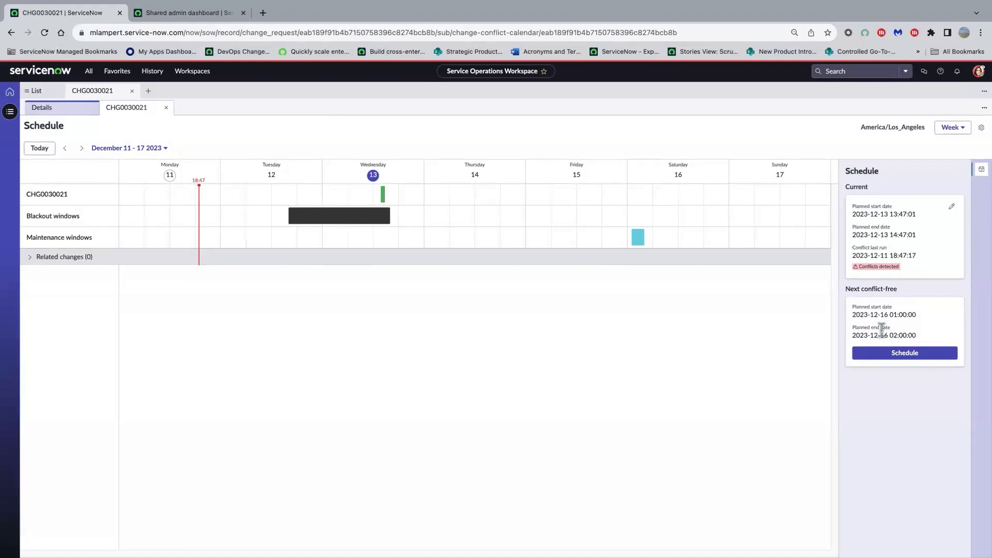
click(908, 354)
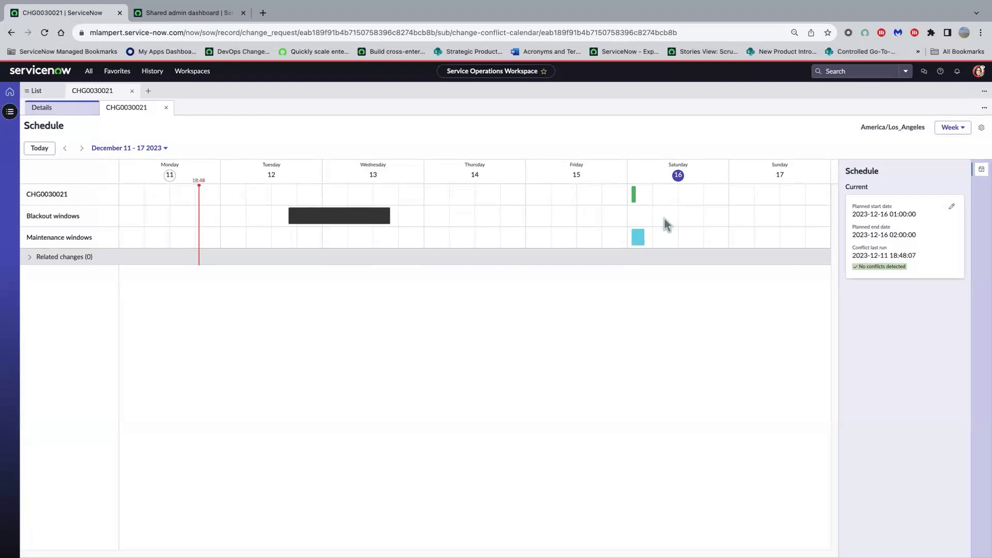
- Return to the change record from the schedule calendar and save it
mouse_move(57, 114)
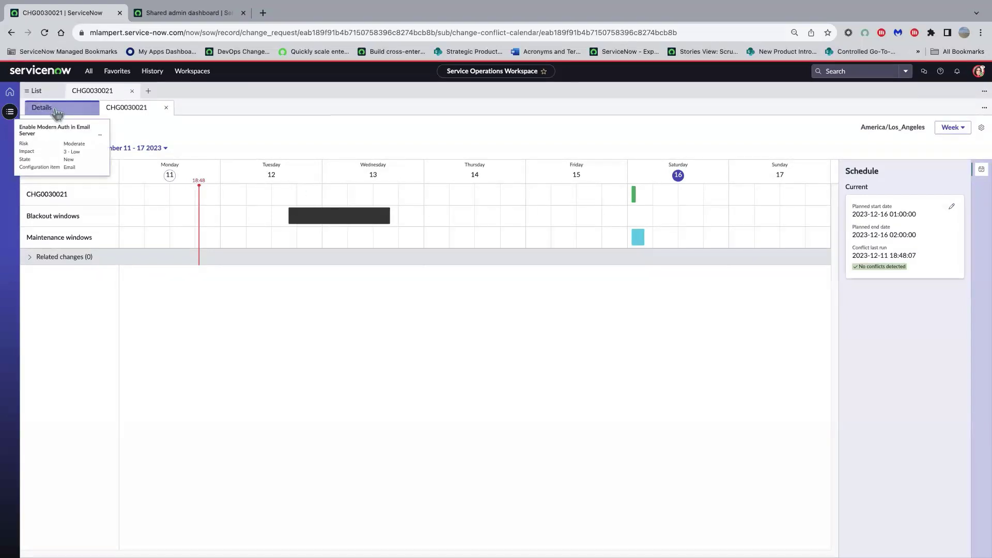
click(57, 110)
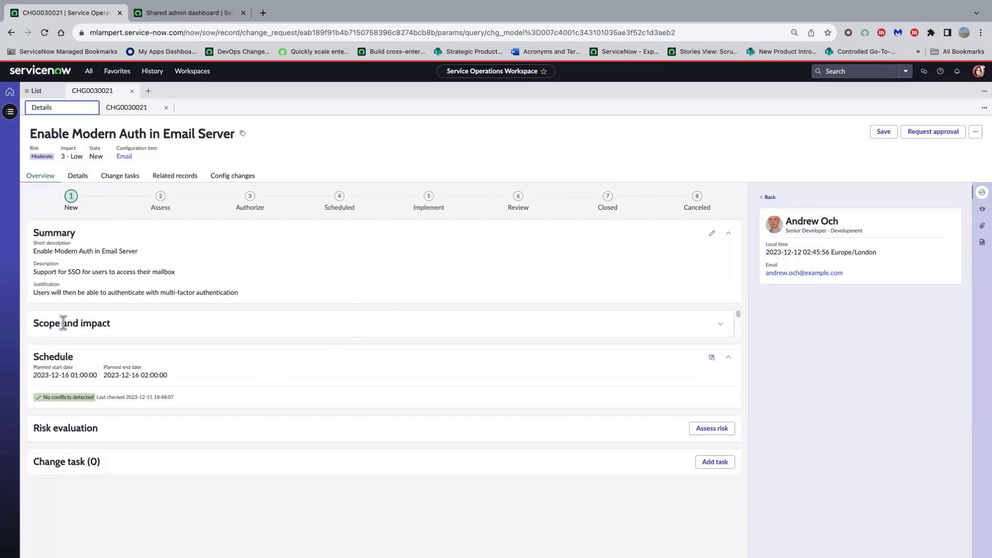
click(884, 131)
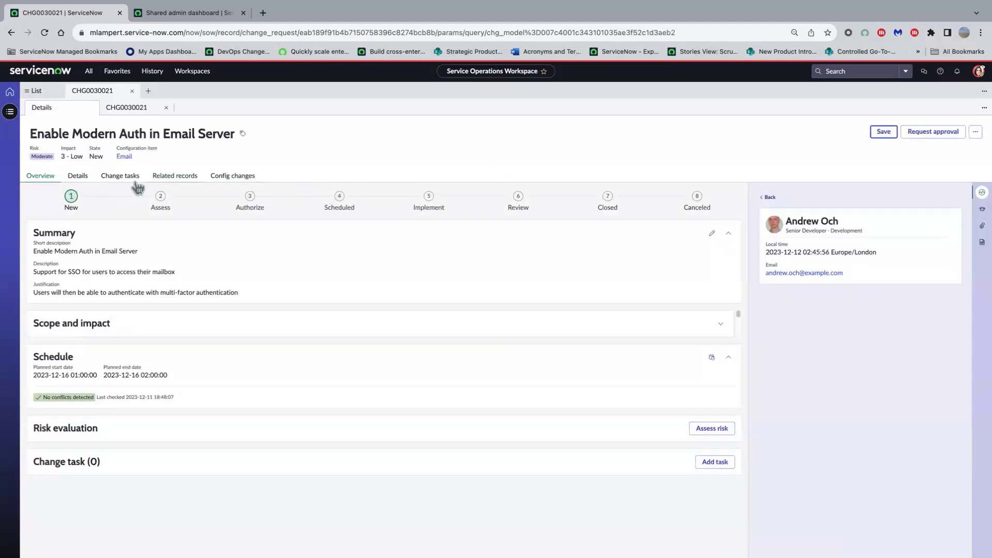
- Examine the change's detail fields, from the request and impact down to closure information, and its related records
click(75, 179)
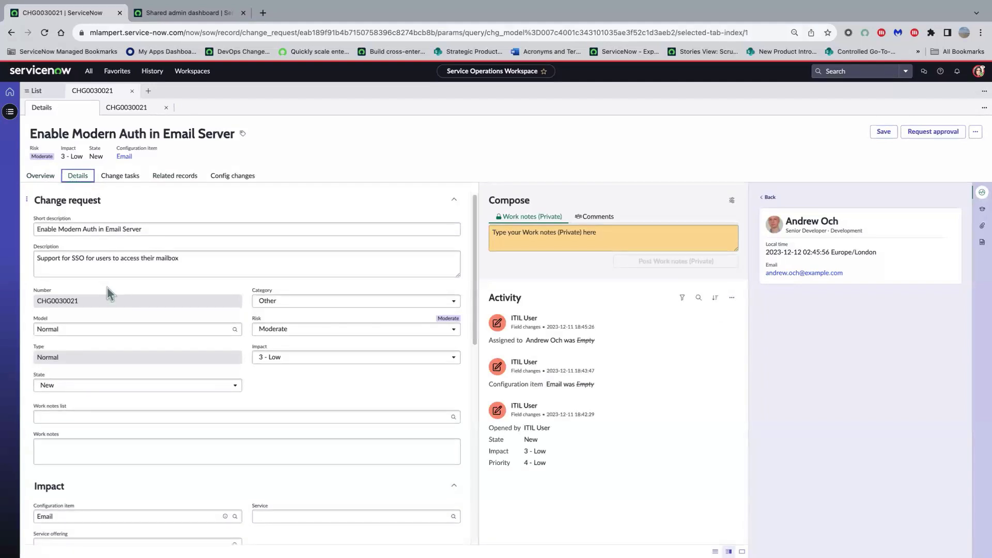
scroll(107, 287, down, 3)
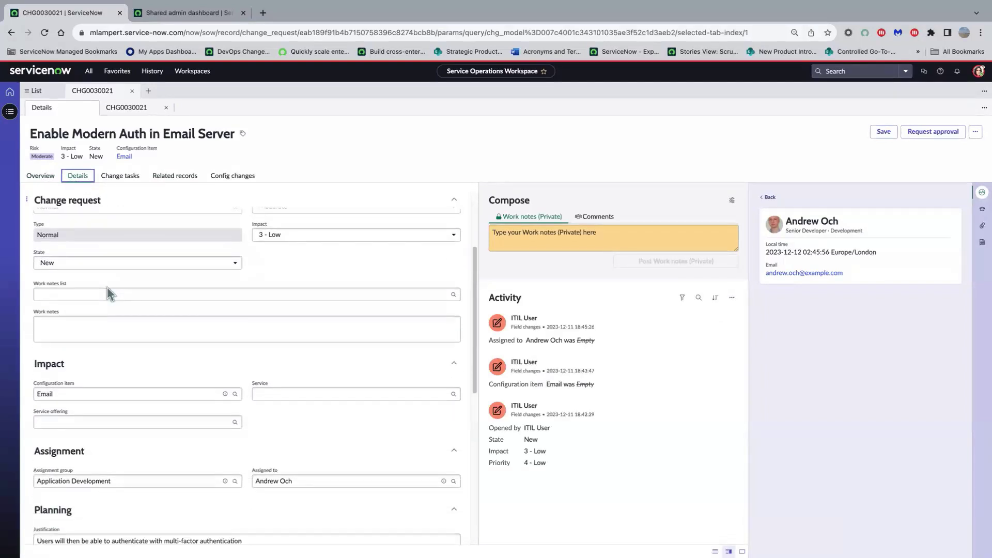
scroll(107, 287, down, 4)
scroll(107, 287, down, 6)
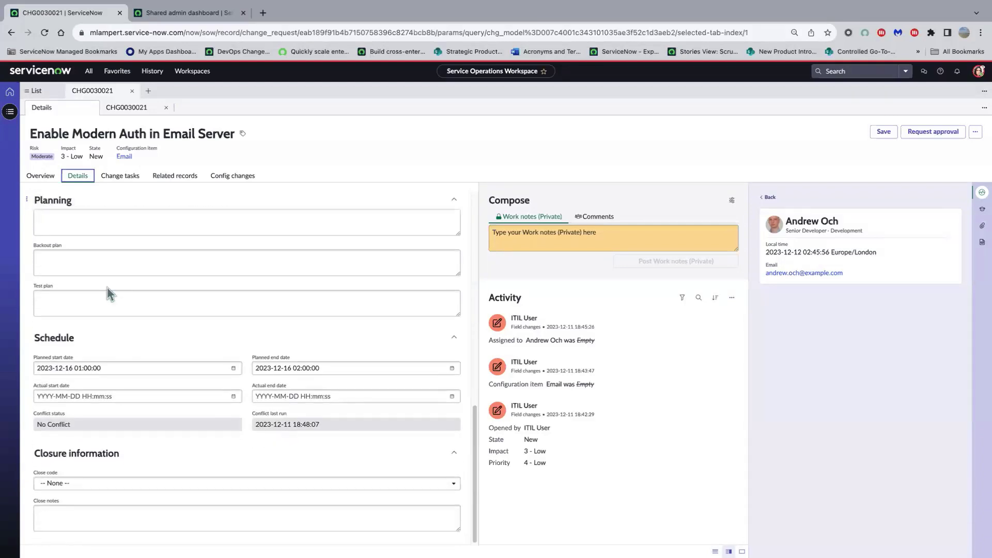
scroll(129, 348, up, 5)
scroll(129, 349, up, 5)
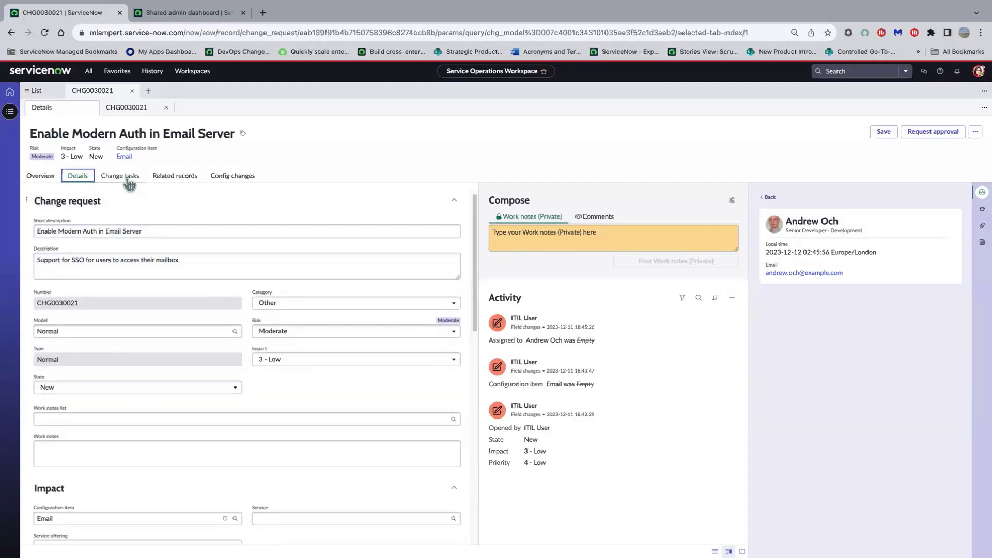
click(176, 176)
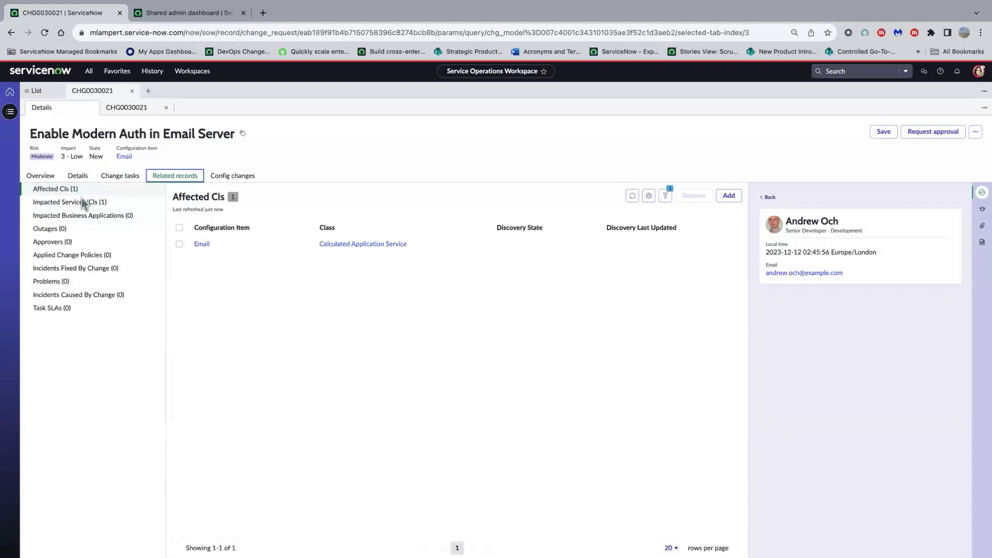
- Return to the change's overview and collapse the Schedule section
click(51, 179)
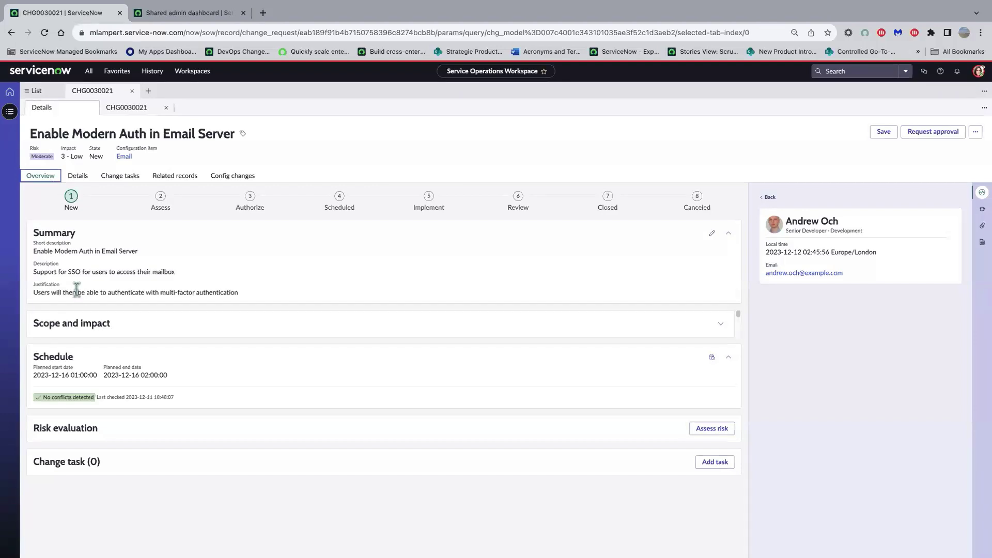
click(719, 324)
click(719, 324)
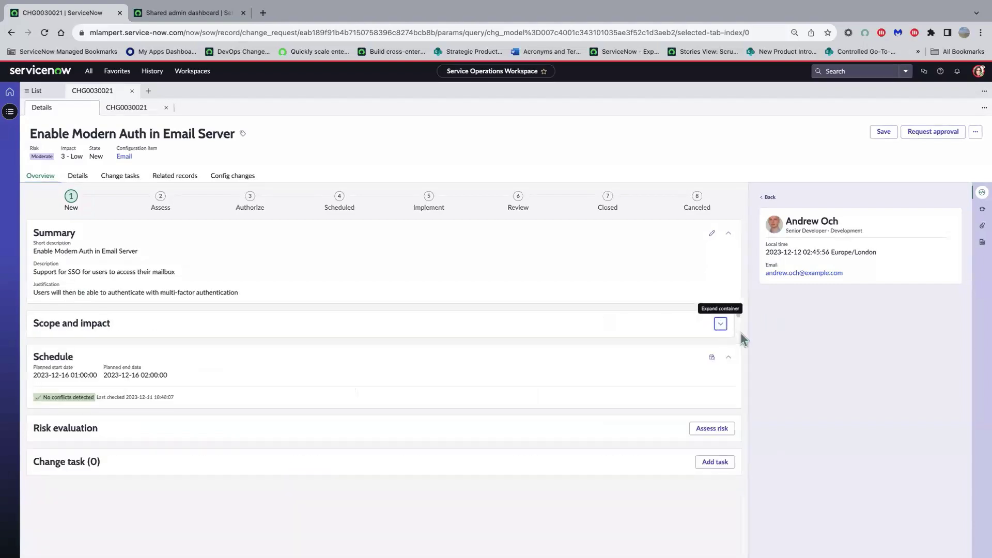
click(729, 357)
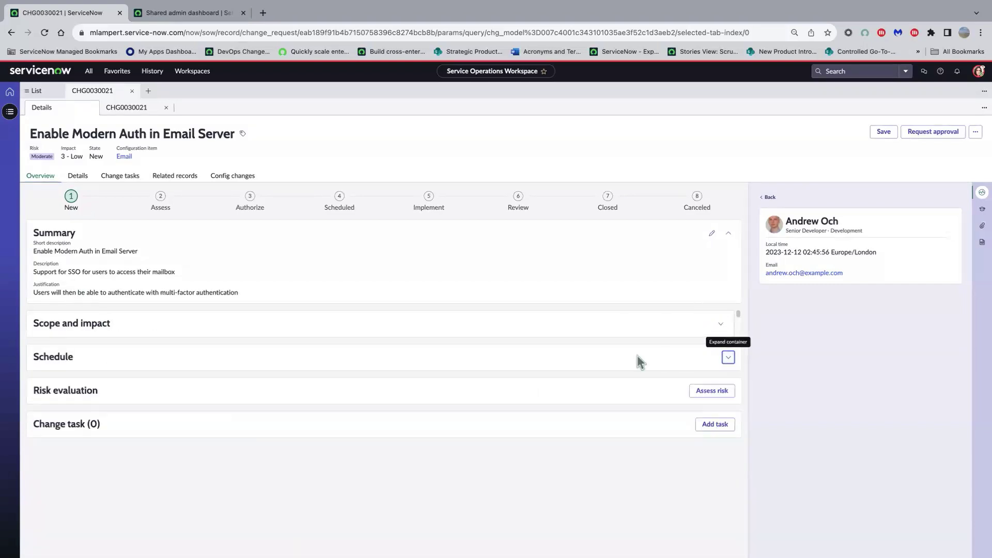
- Submit the change risk assessment with Critical service, Complex change, Complex back-out, redundancy plan Yes and Moderate verification difficulty
click(703, 392)
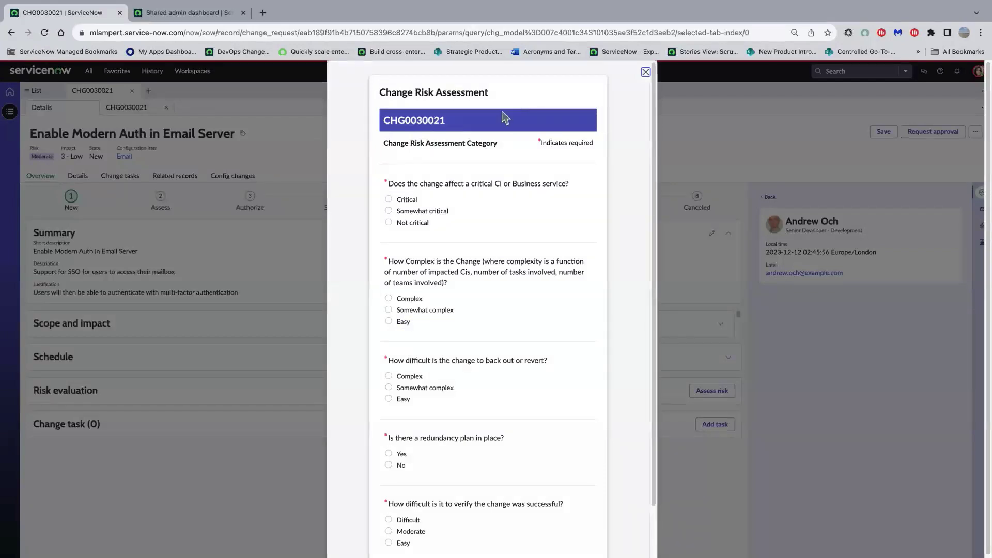
click(407, 205)
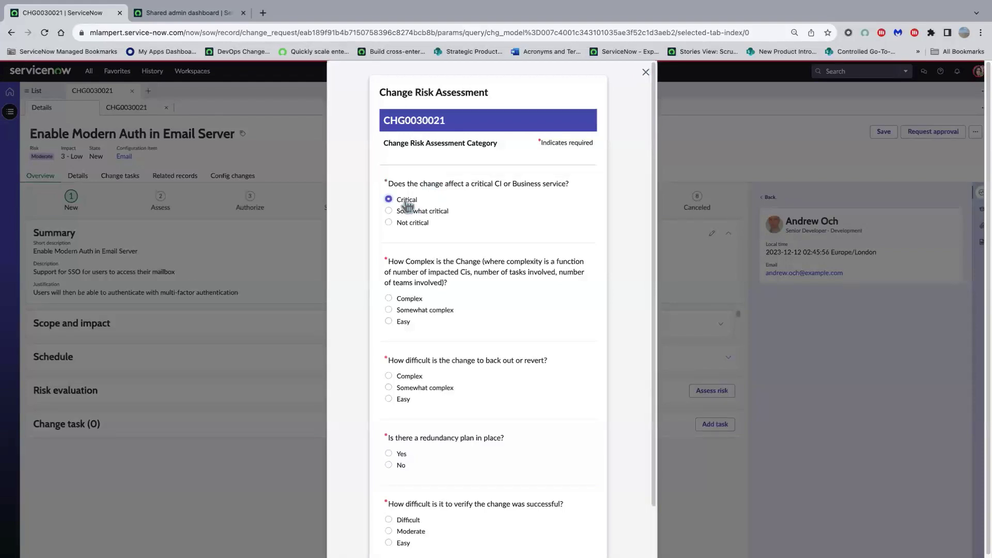
scroll(408, 205, down, 1)
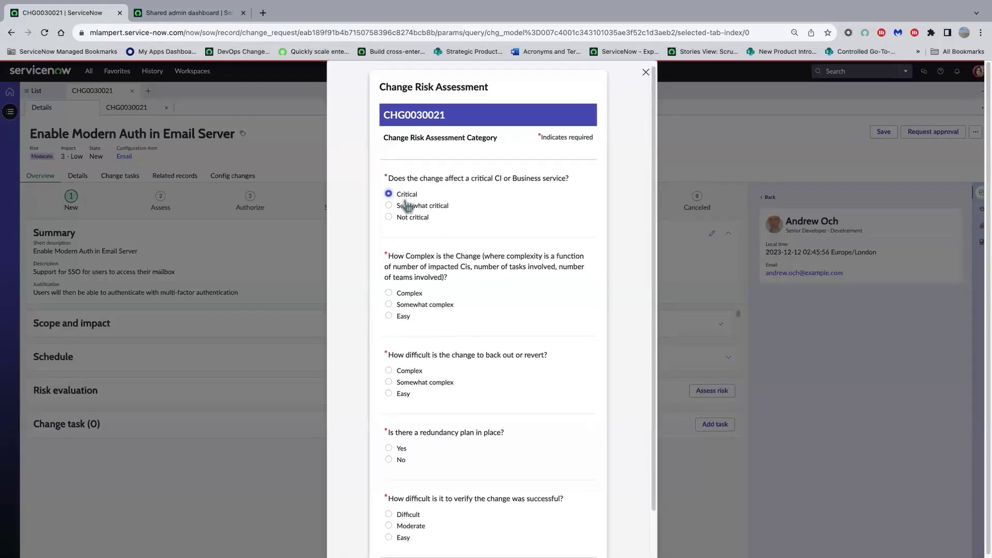
click(405, 294)
scroll(408, 294, down, 2)
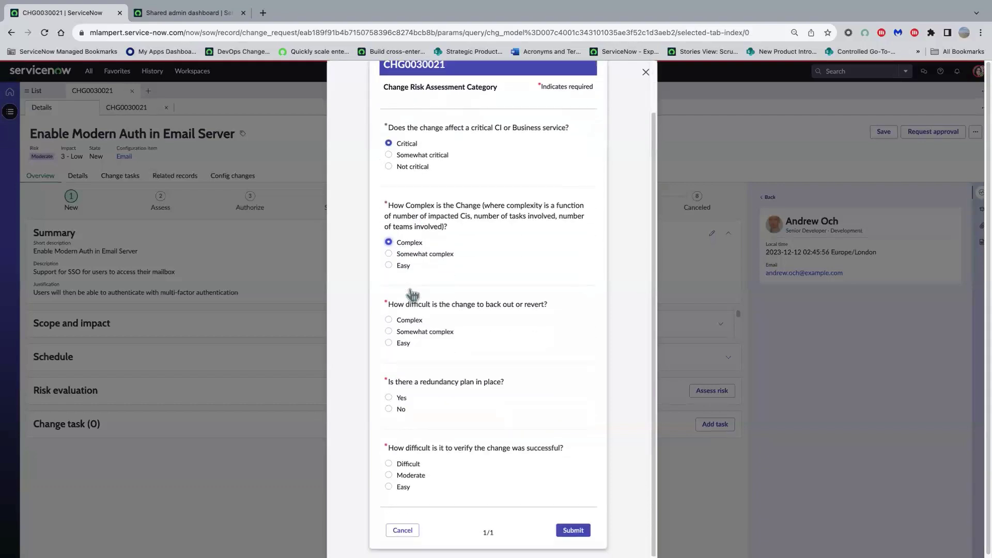
click(410, 319)
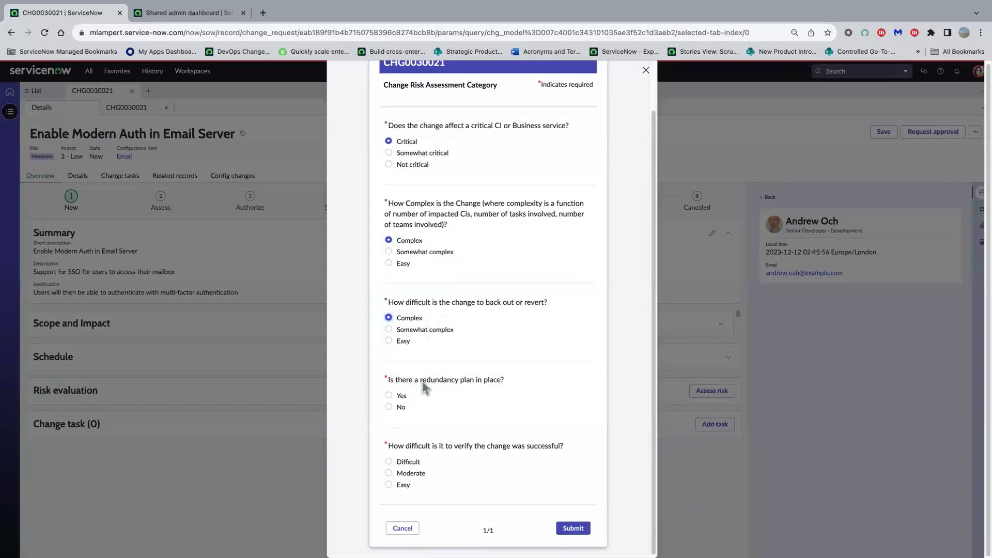
click(402, 398)
click(407, 475)
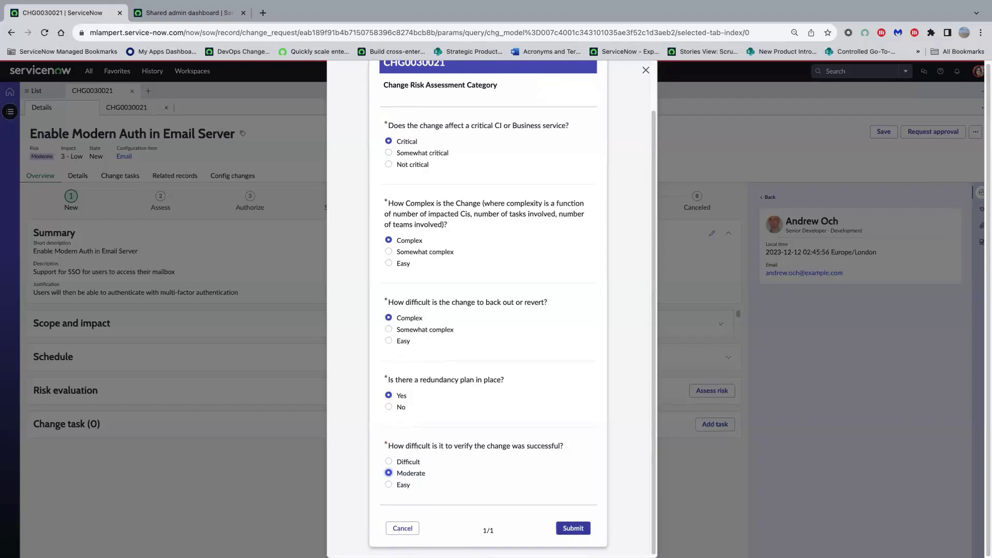
click(574, 529)
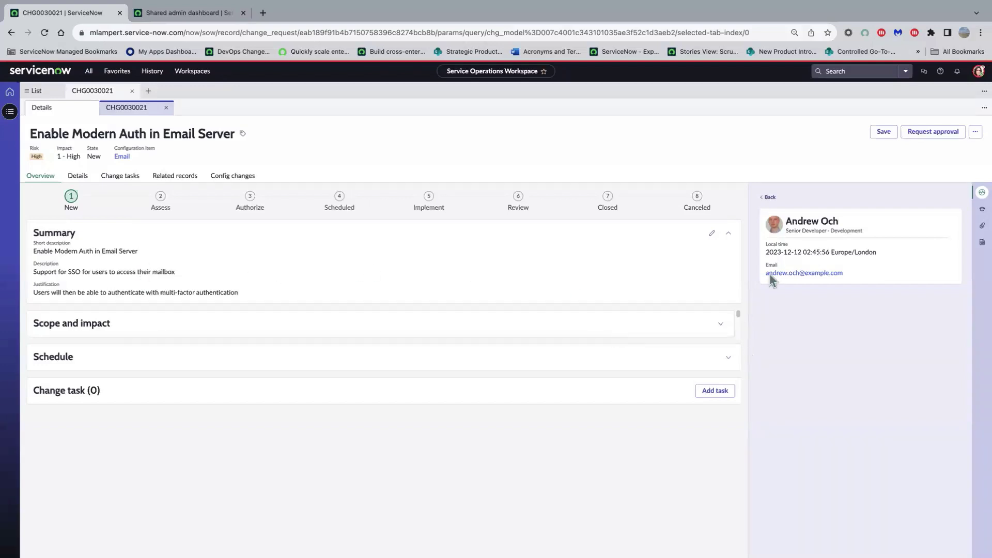
- Return to the record information with the risk details, save the change and request its approval
click(764, 198)
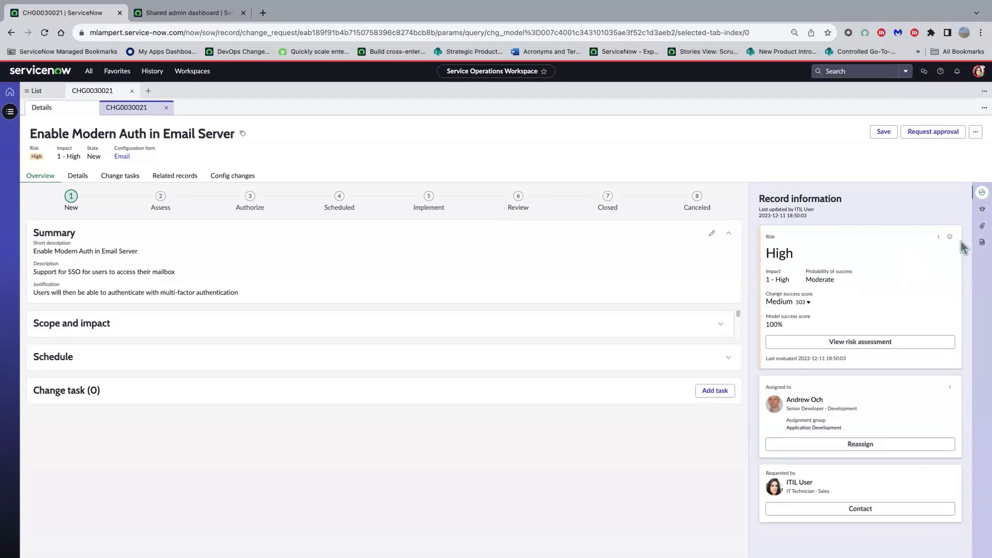
mouse_move(951, 238)
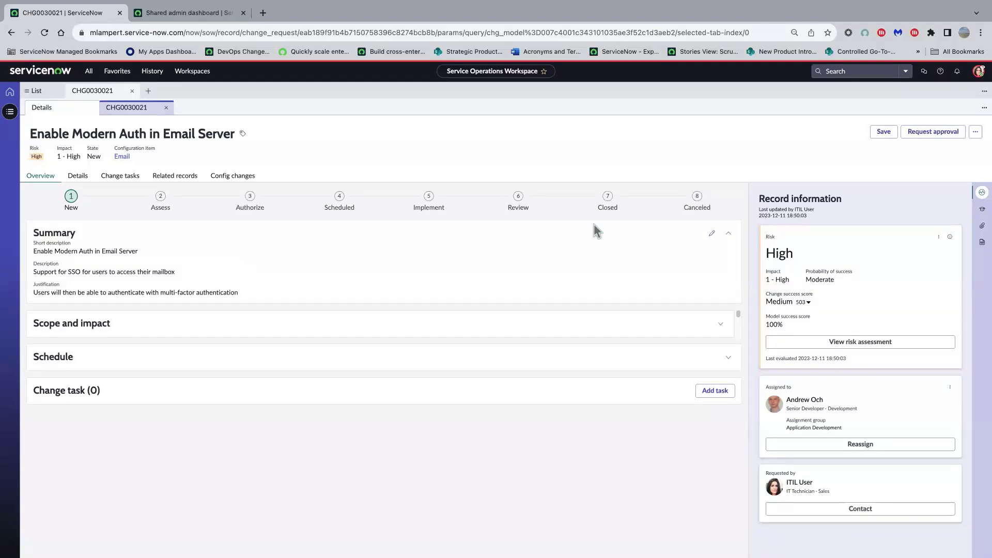
click(881, 133)
click(935, 133)
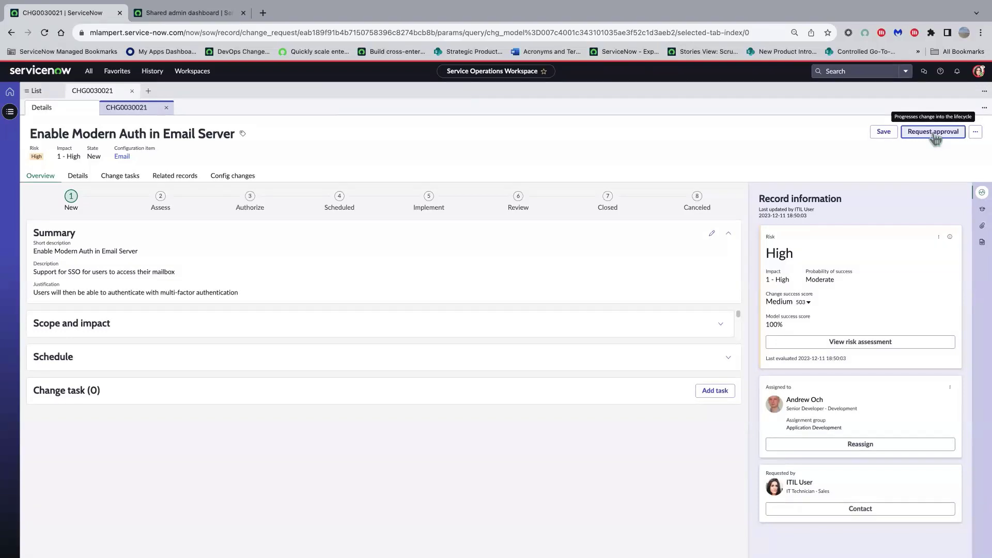
click(933, 132)
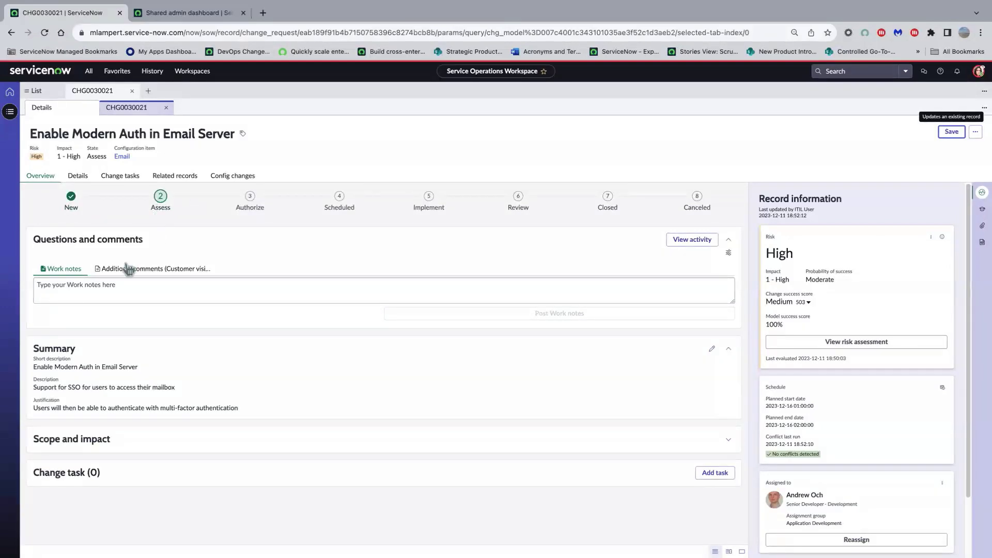
- Examine the change's comment options and activity stream, as well as the approvers among its related records
click(97, 285)
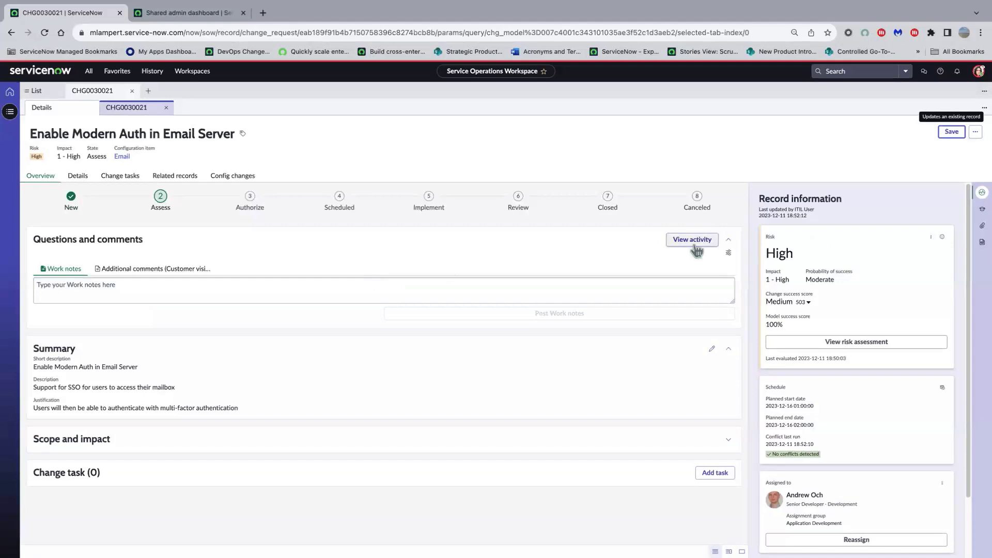
click(728, 253)
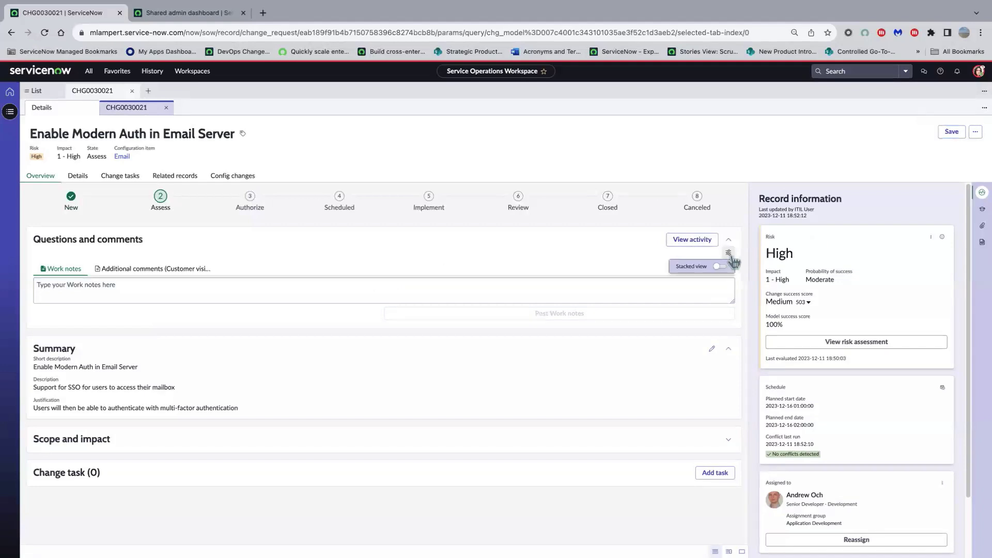
click(689, 241)
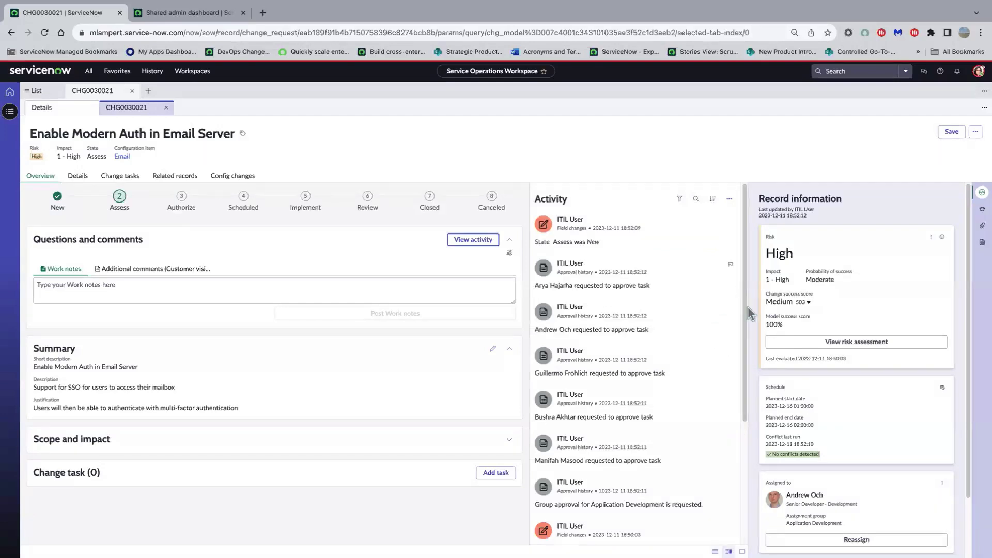
mouse_move(748, 306)
mouse_down()
mouse_move(752, 426)
mouse_move(748, 290)
mouse_up()
click(460, 240)
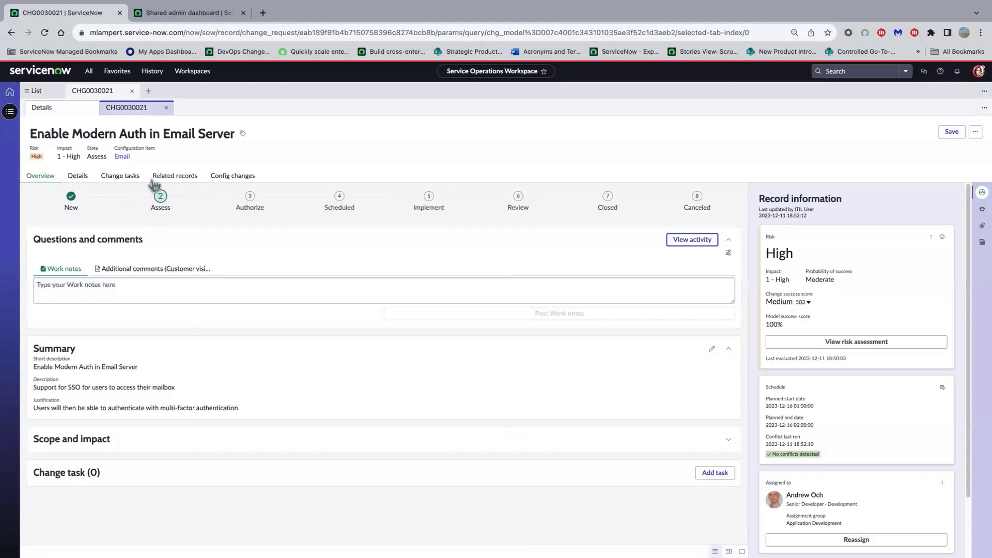
click(169, 177)
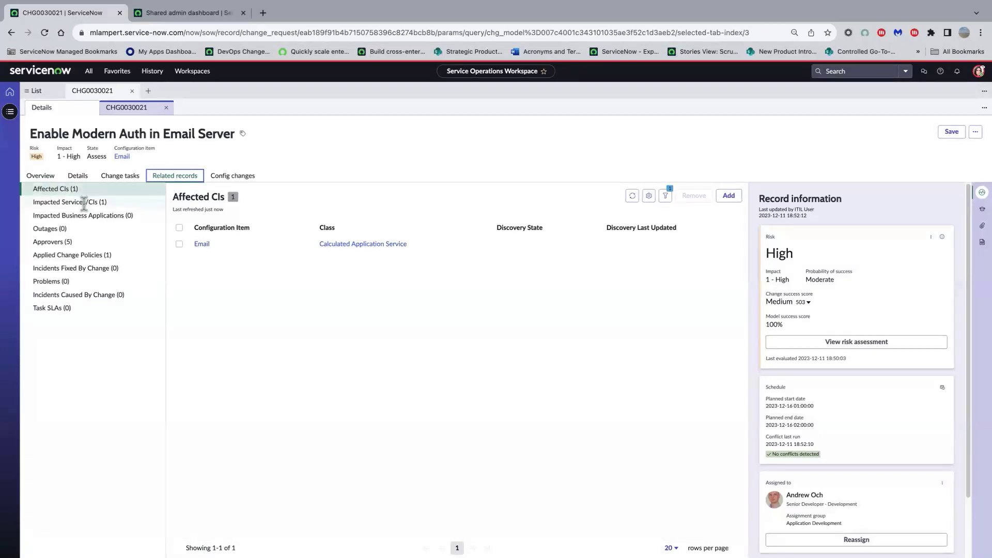
click(66, 242)
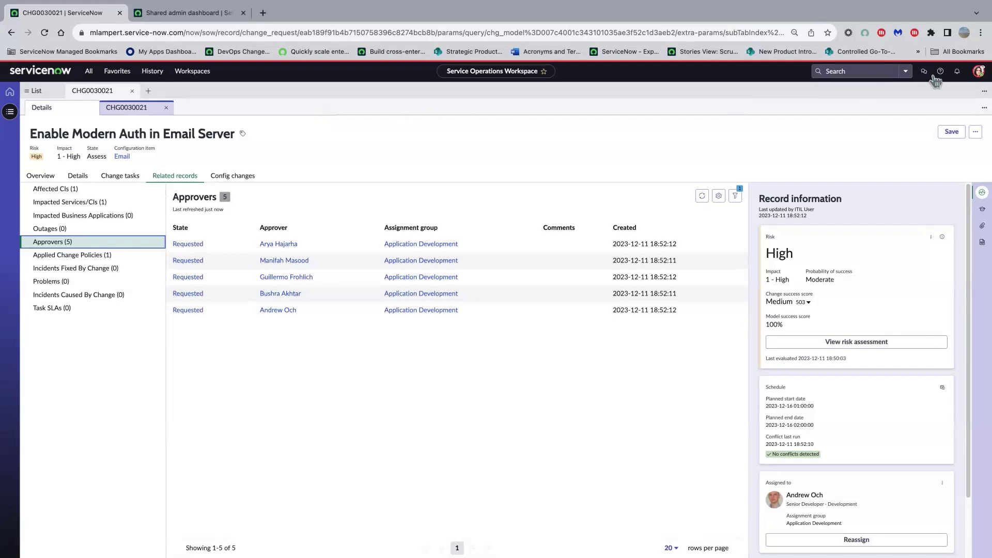
- Impersonate the first user among the recent impersonations, who is one of the change's requested approvers
click(976, 75)
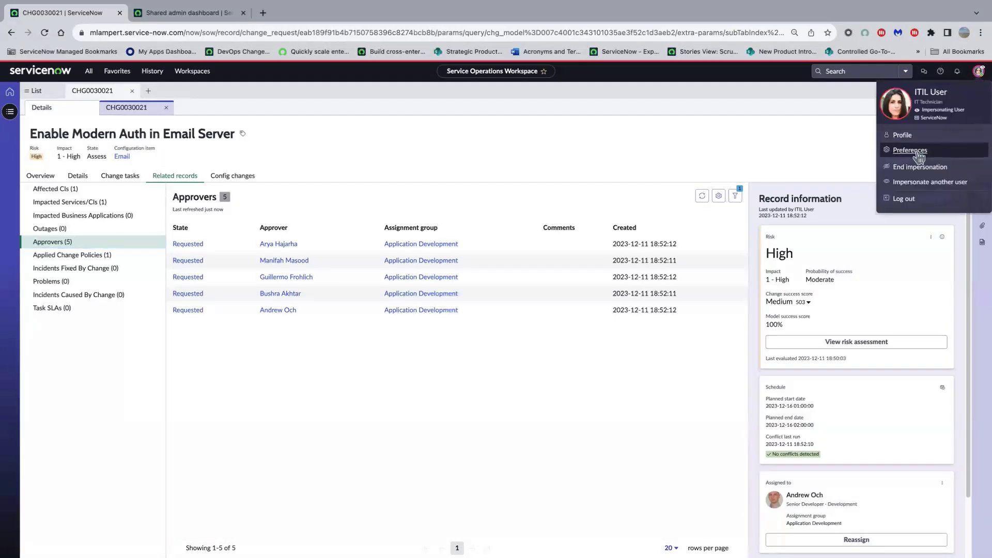
click(916, 184)
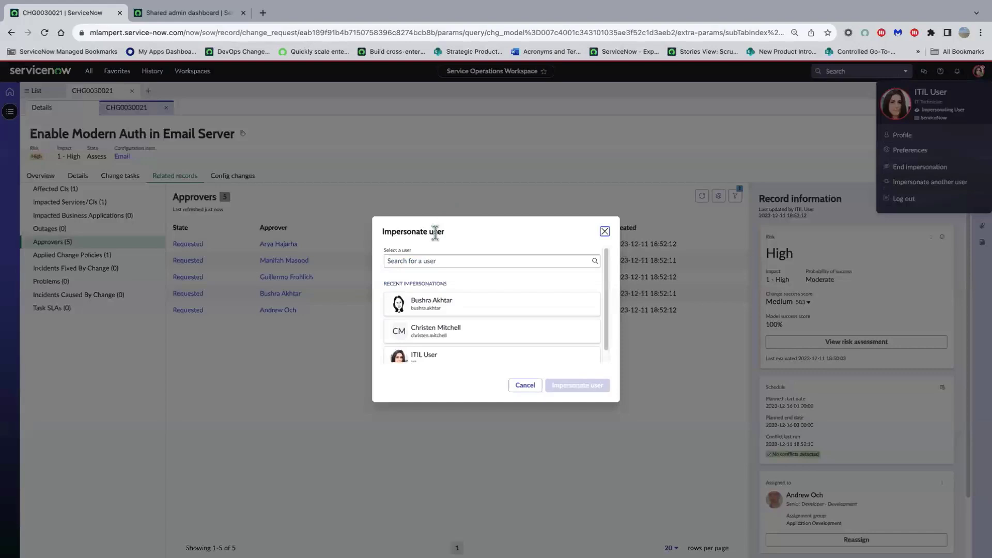
click(452, 306)
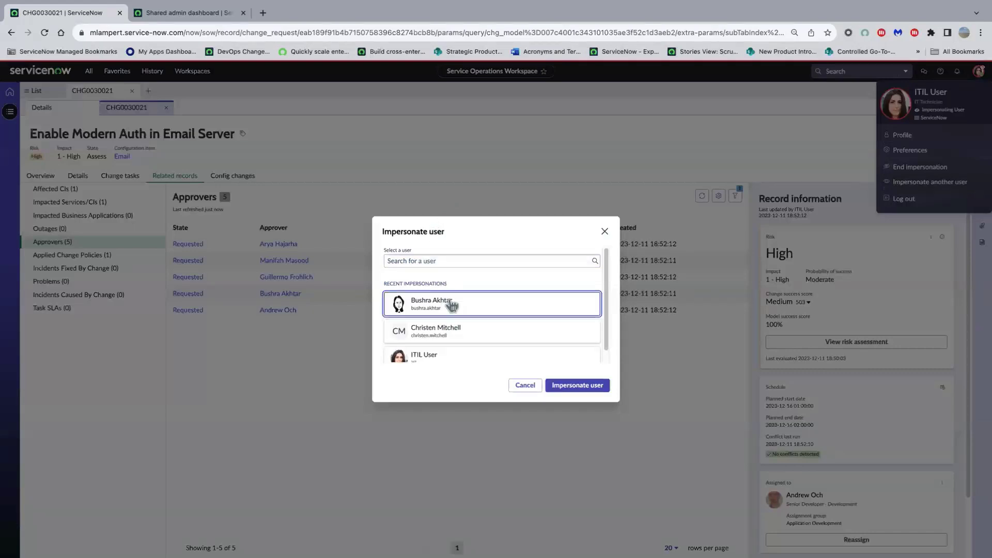
click(583, 391)
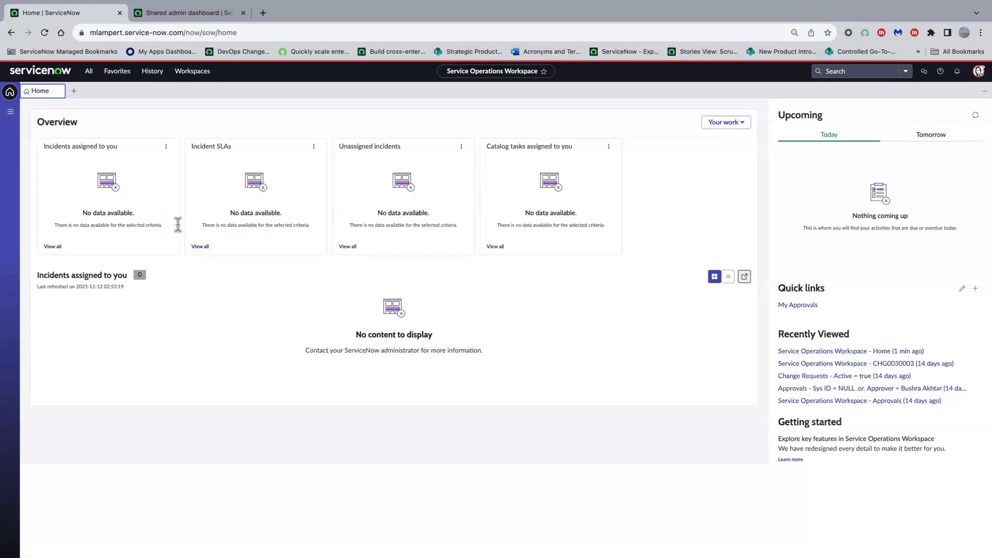
- Open the workspace's standard list of open changes instead of the personal list
click(11, 112)
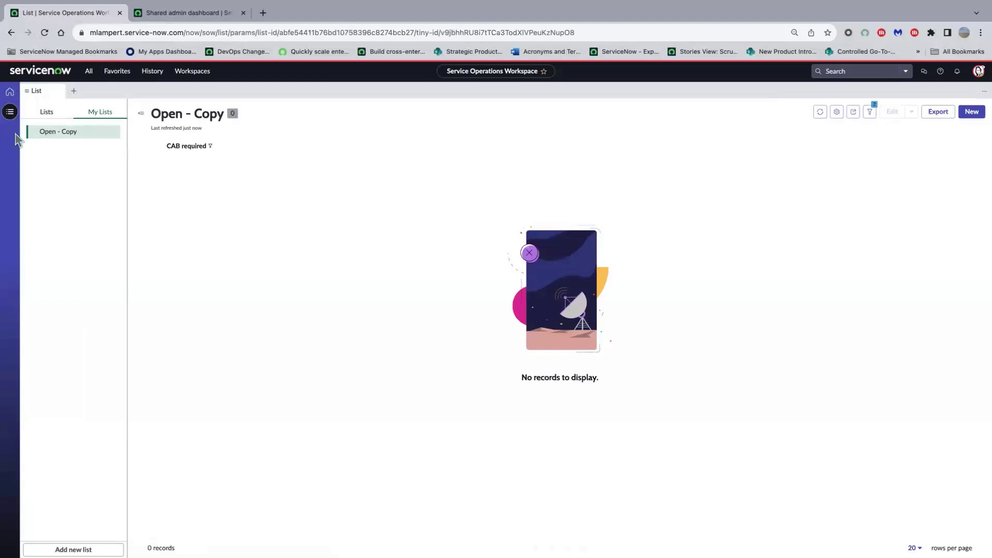
click(46, 114)
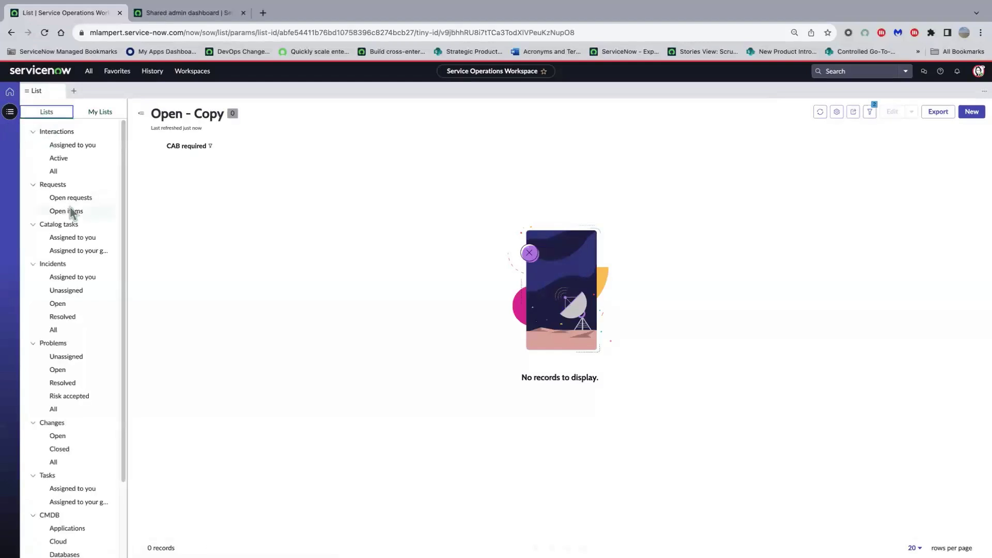
scroll(87, 243, down, 1)
click(59, 423)
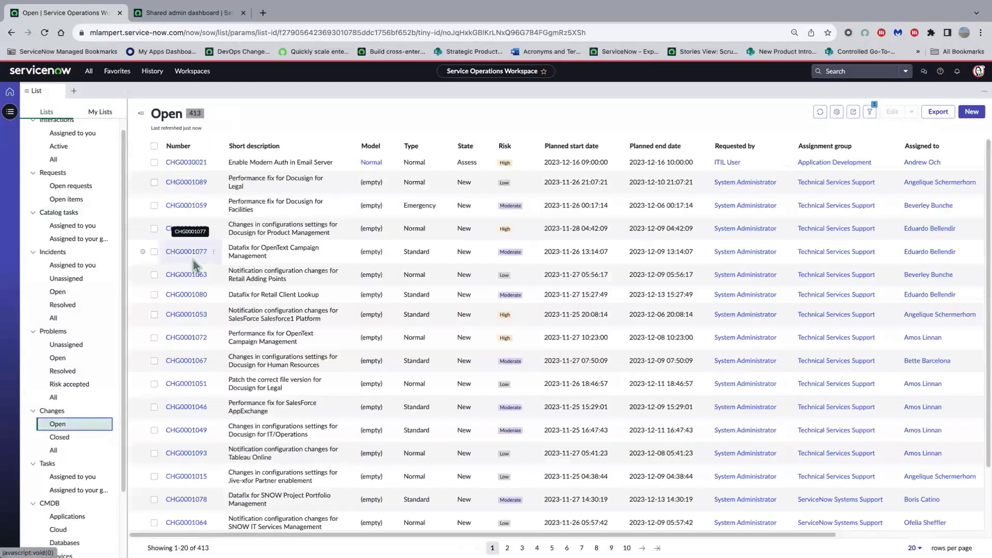
- Review the available and selected columns for the open changes list and look across all its displayed columns
click(838, 113)
click(844, 127)
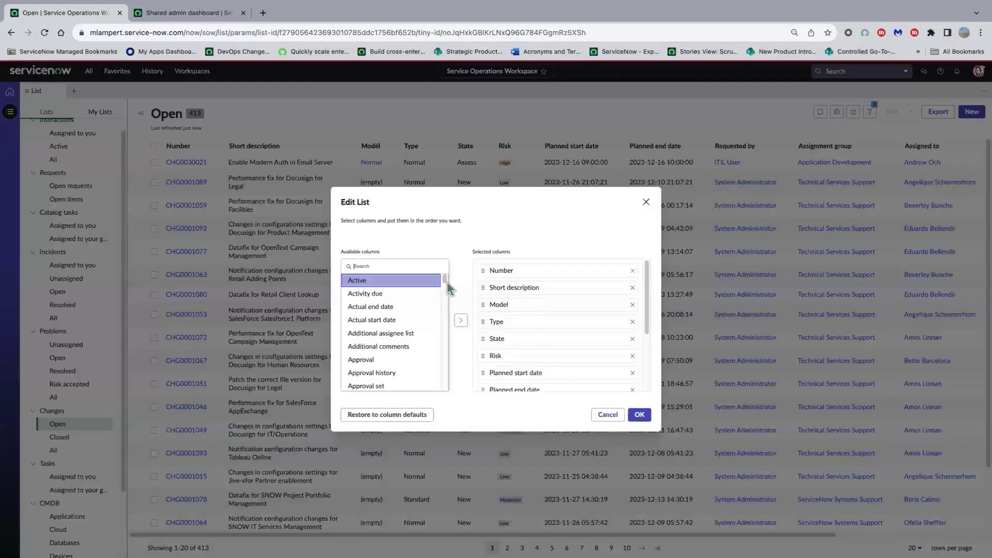
drag(444, 287, 445, 382)
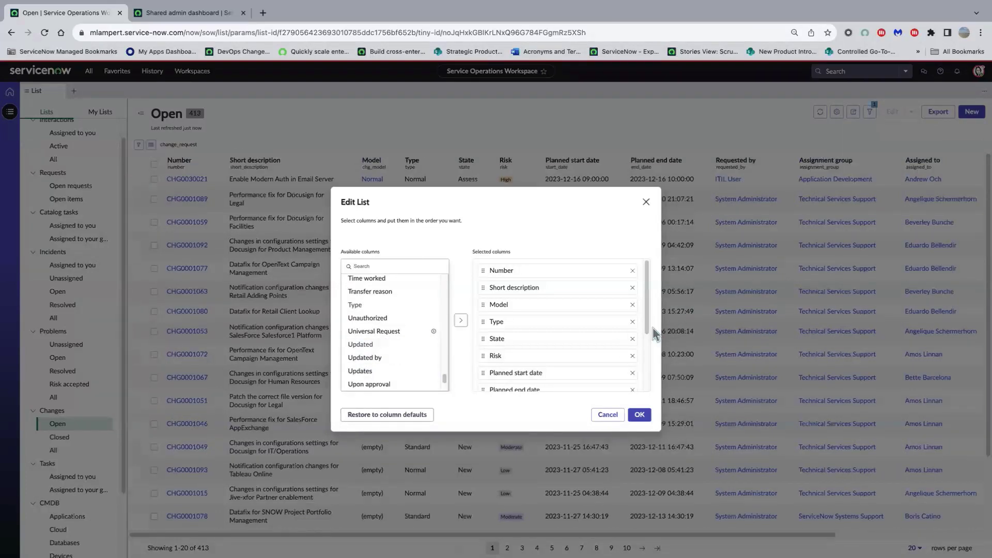
drag(647, 335, 649, 386)
click(639, 415)
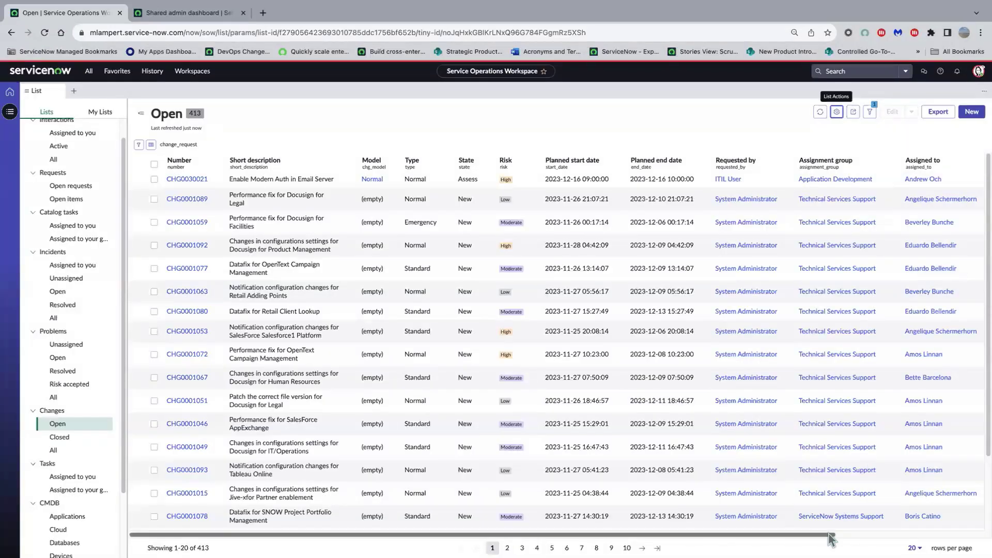
scroll(897, 277, right, 5)
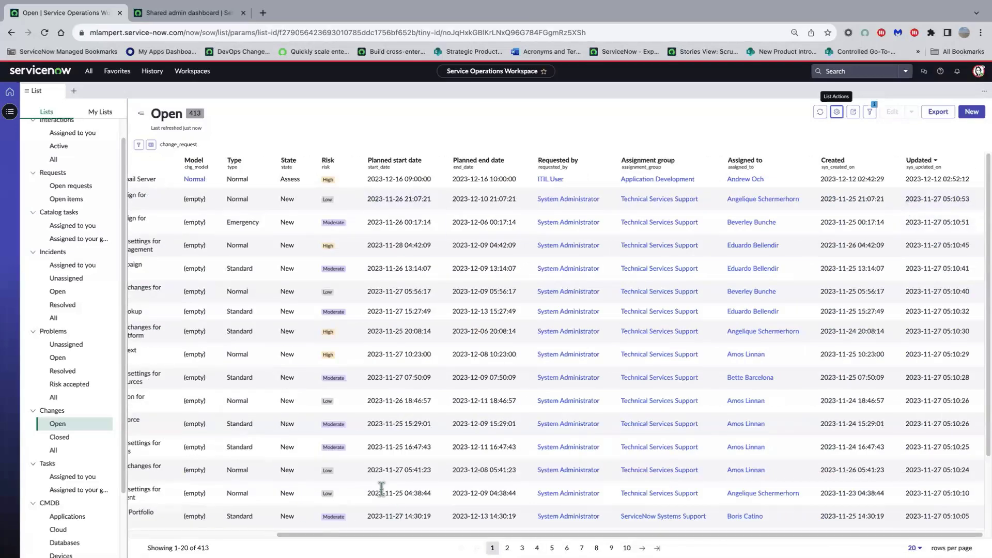
drag(341, 540, 222, 504)
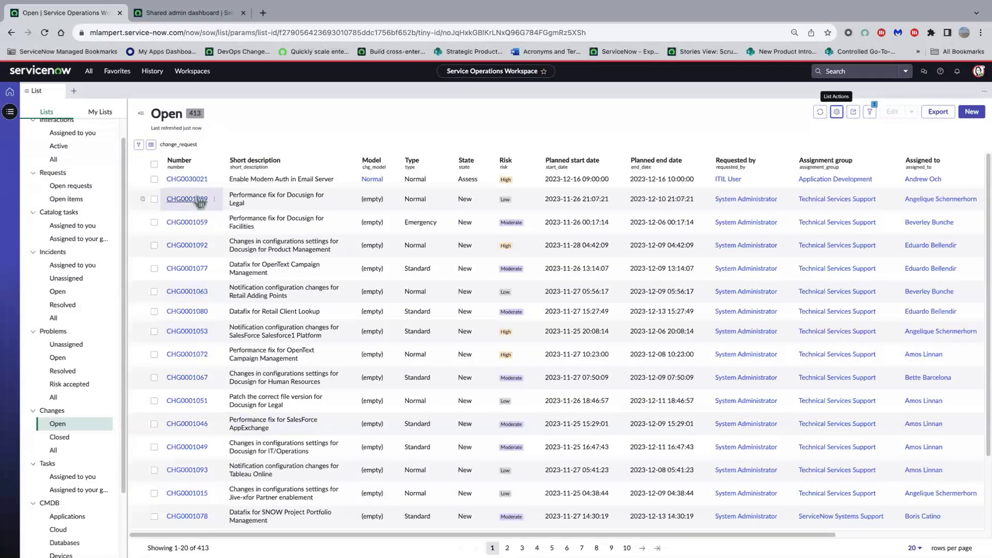
- Open the "Enable Modern Auth in Email Server" change and review its scope, impact and record information
click(198, 181)
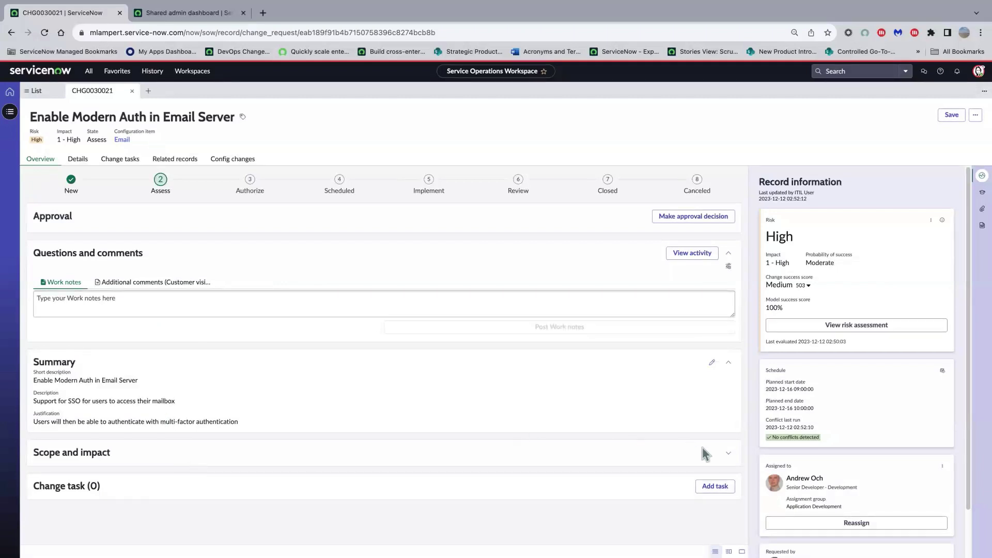
click(730, 455)
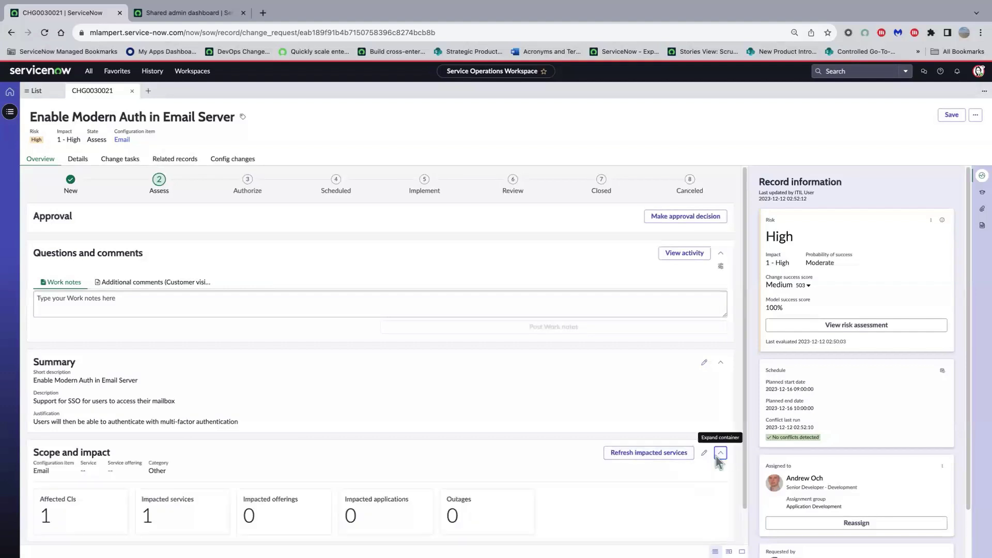
click(726, 454)
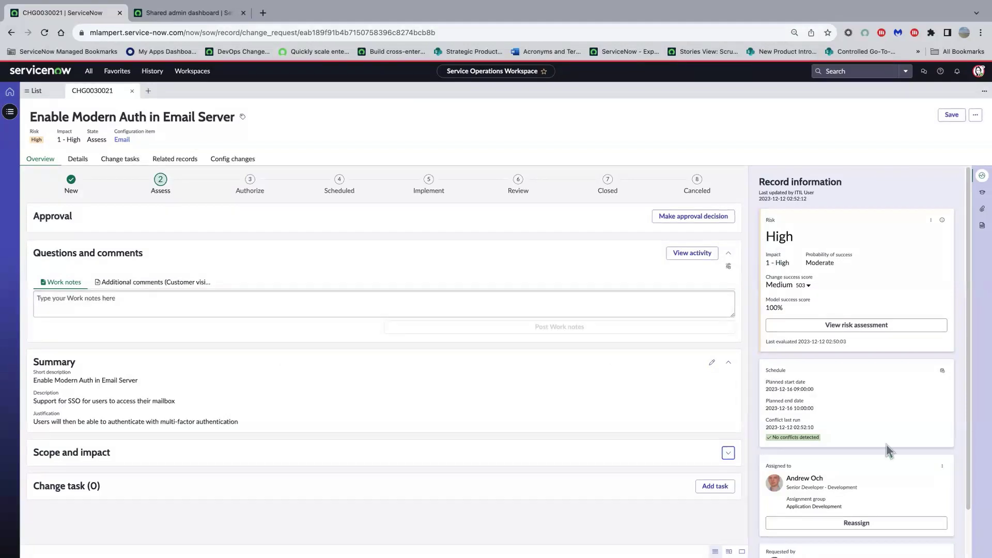
scroll(814, 368, down, 1)
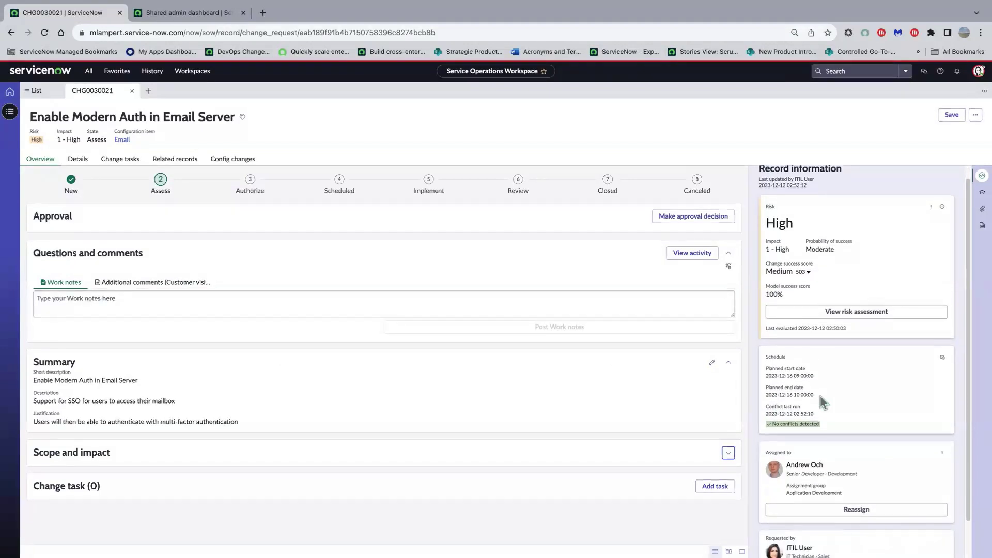
scroll(820, 396, down, 2)
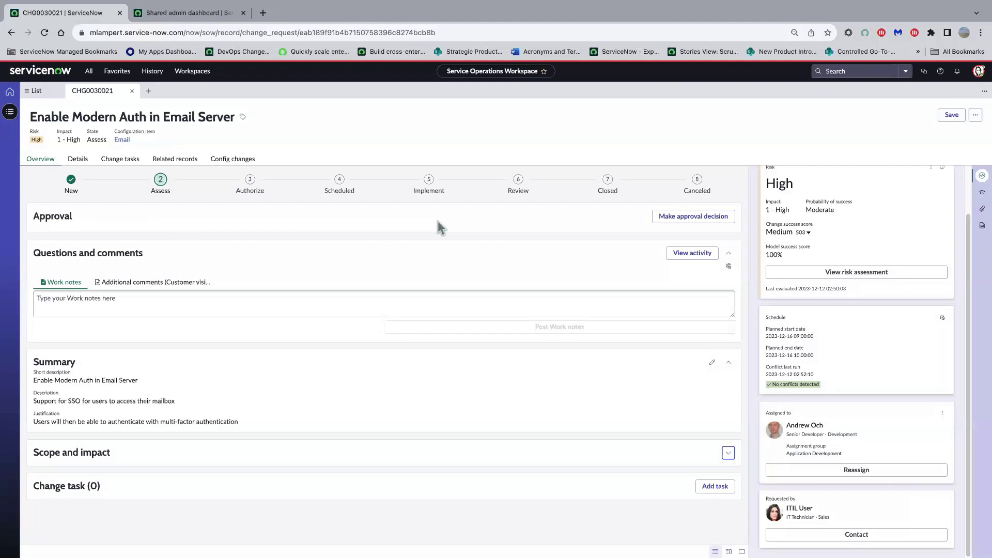
- Submit an Approve decision for the change with the approval notes "Looks good - please proceed"
click(676, 222)
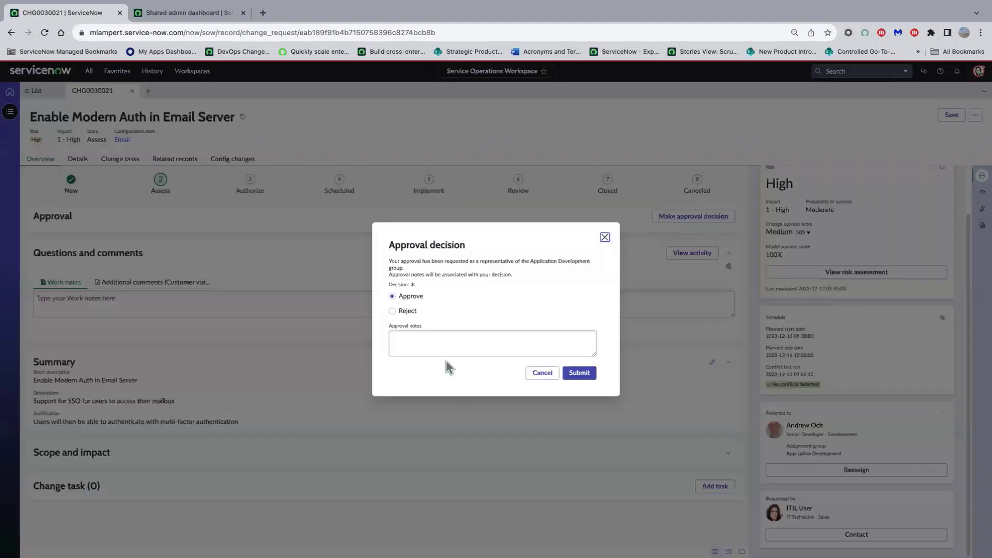
click(421, 337)
text(Looms good - please proceed)
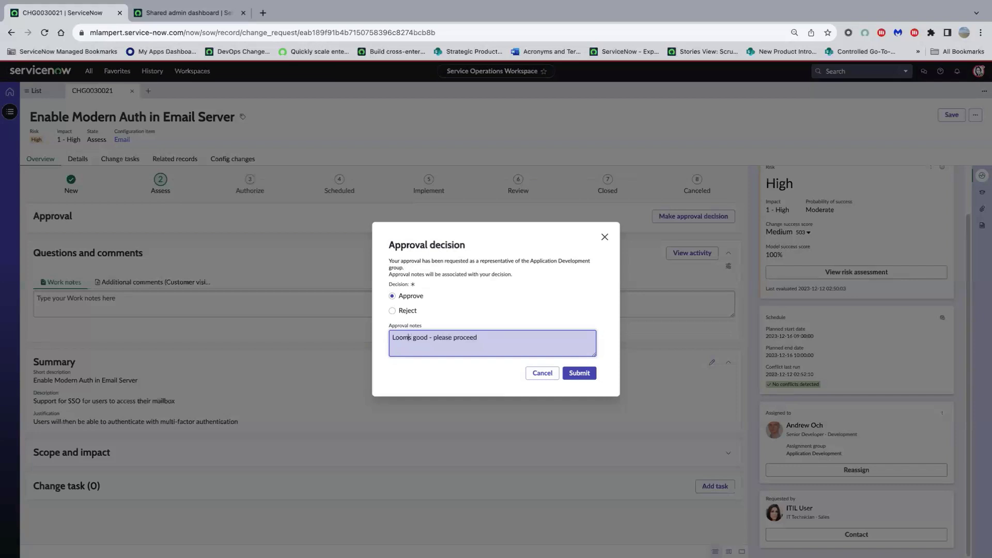
key(BackSpace)
text(k)
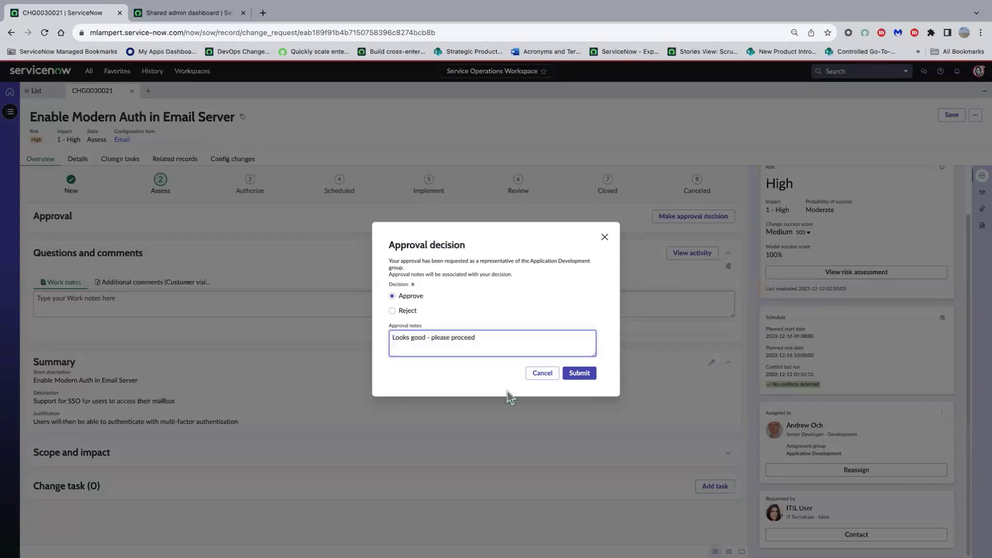
click(566, 373)
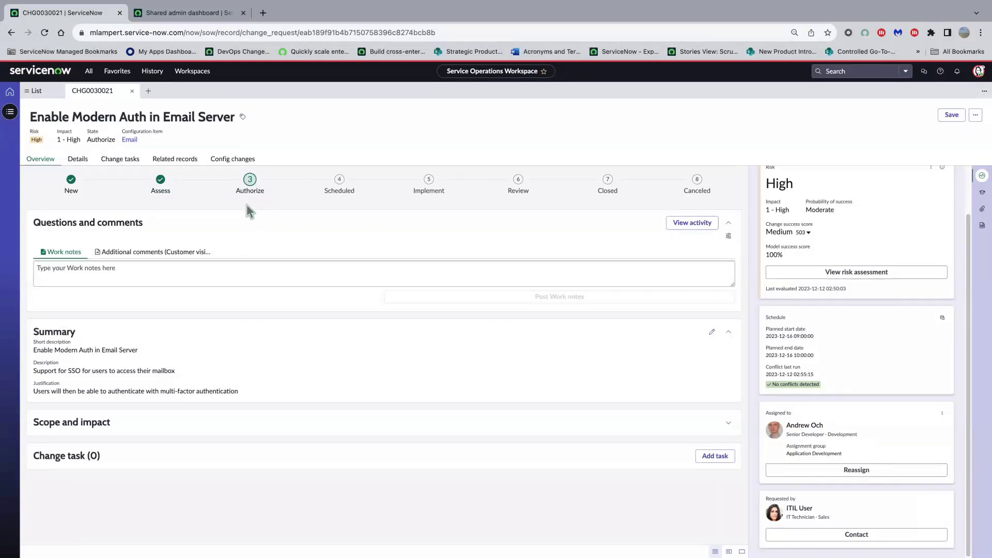
- Check the change's approvers and their assignment groups in its related records, and return to the overview
click(170, 160)
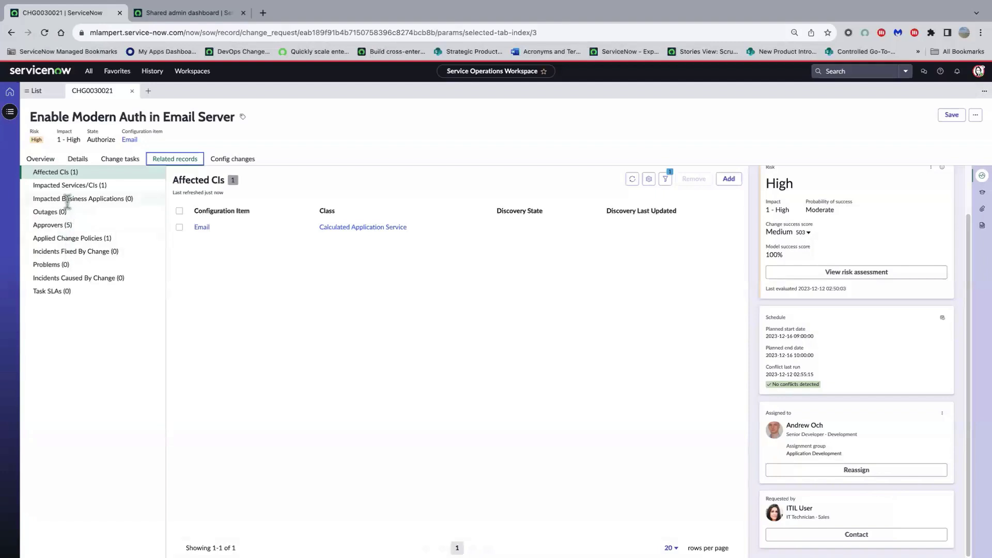
click(62, 226)
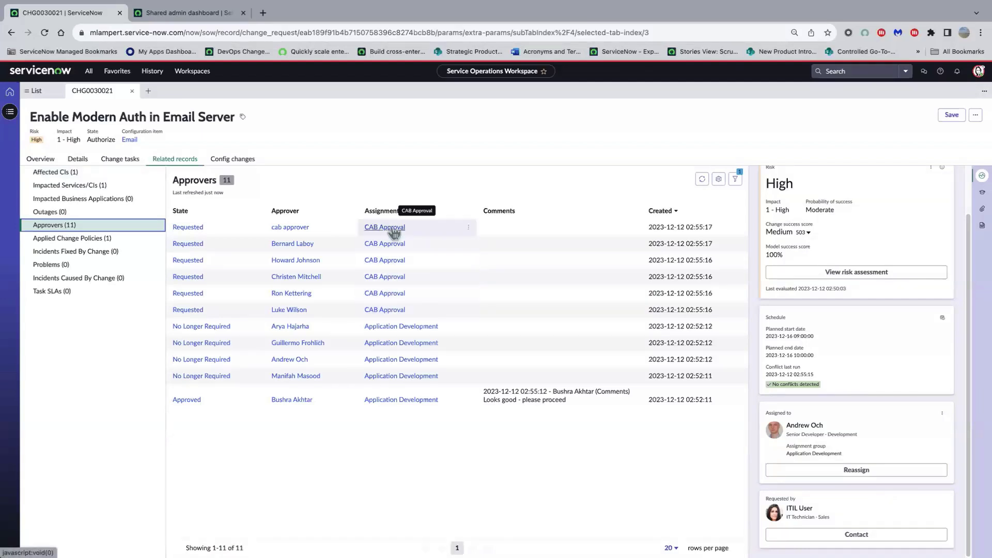
click(32, 160)
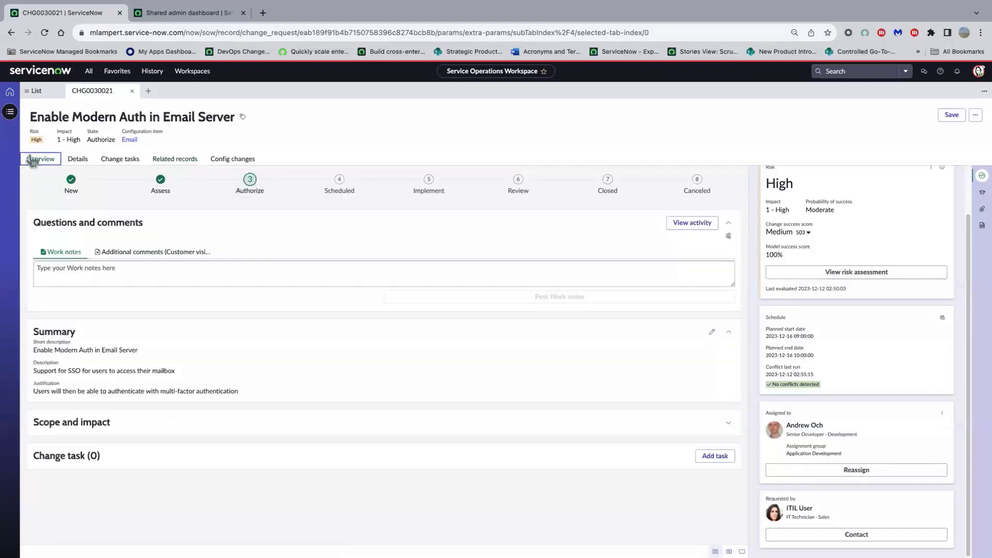
- End the current impersonation and impersonate the second user among the recent impersonations, a requested CAB approver
click(978, 71)
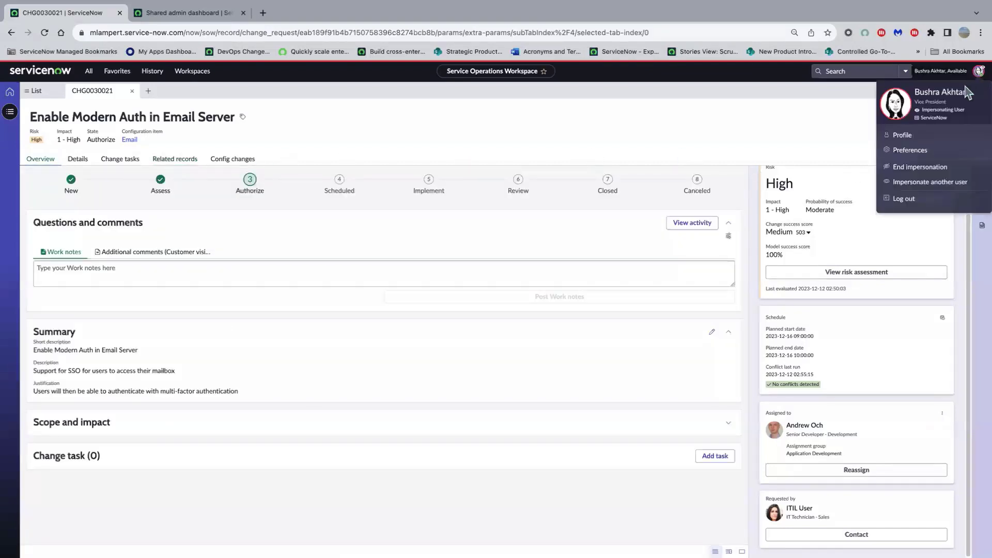
click(926, 167)
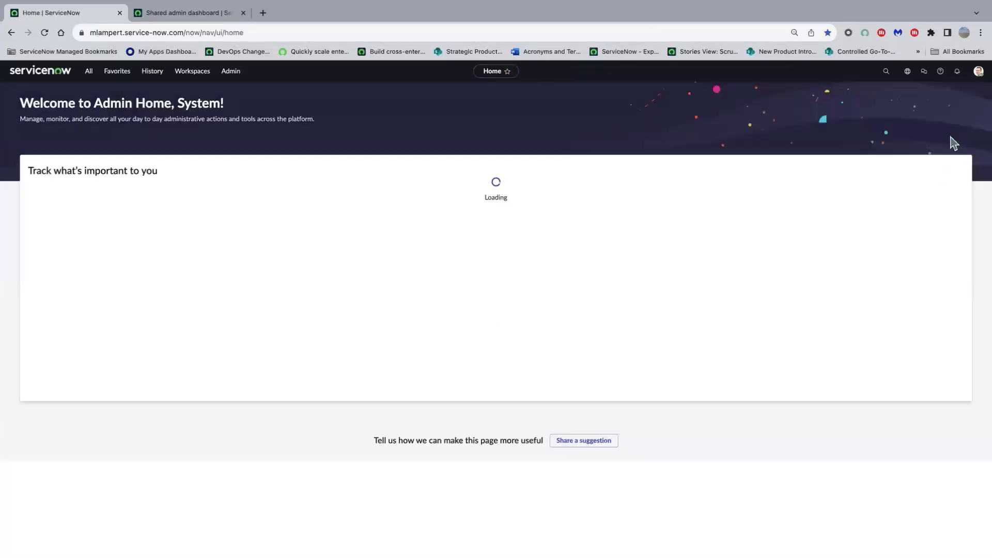
click(978, 76)
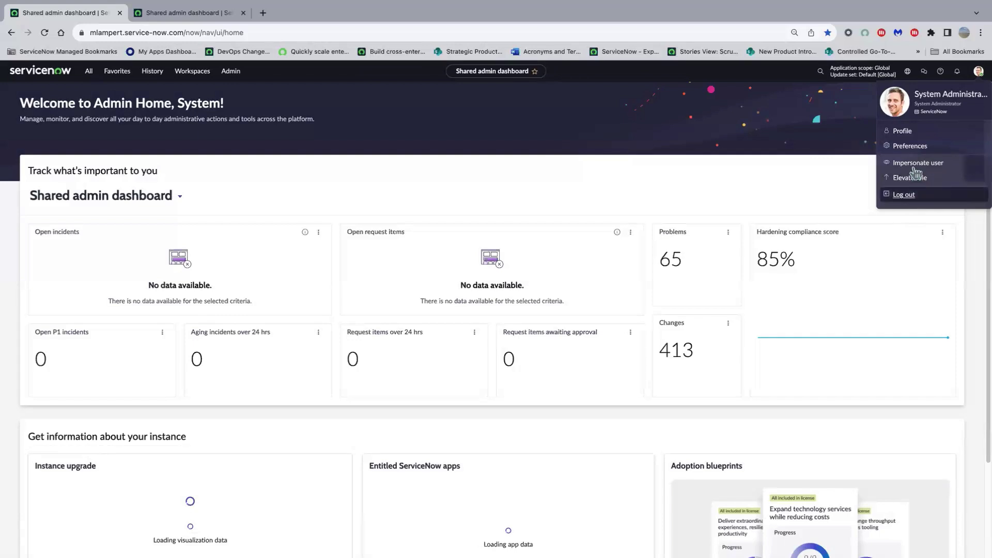
click(916, 164)
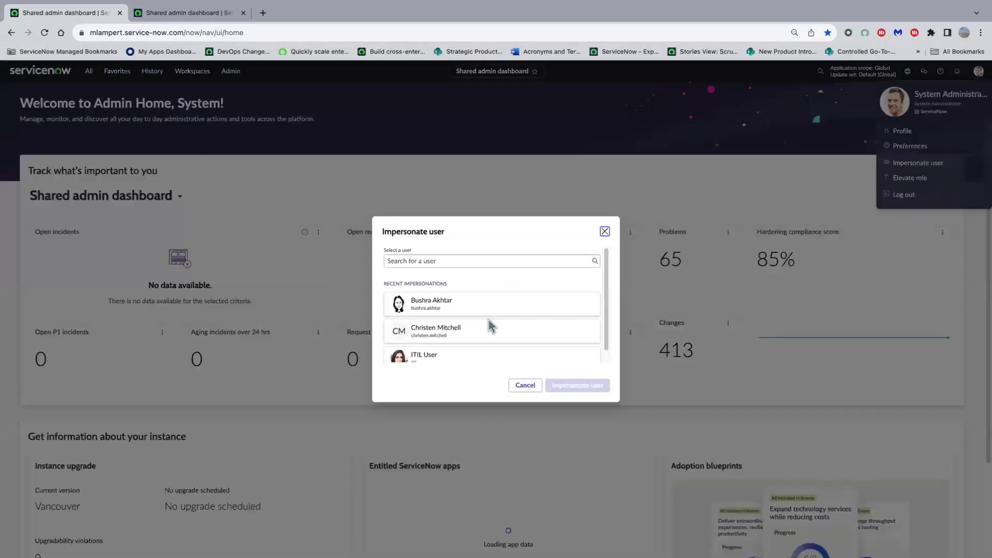
click(469, 324)
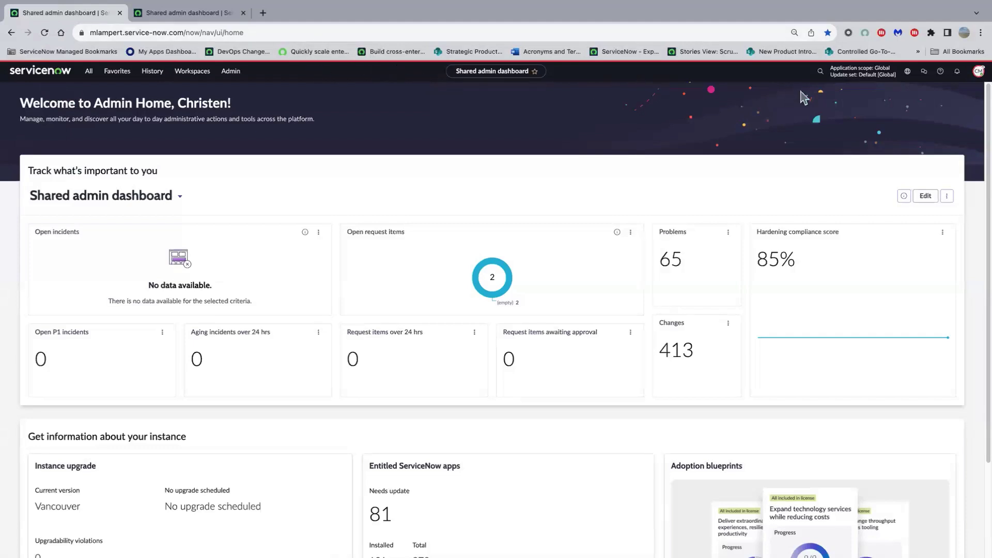
- Open the list of open changes in Service Operations Workspace and sort it by creation date, newest first
click(202, 72)
click(178, 194)
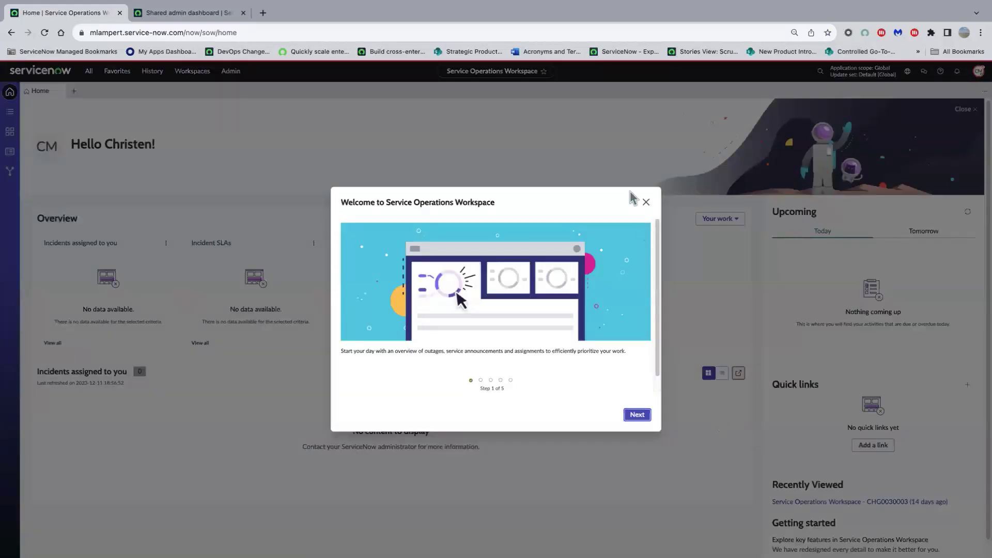
click(646, 202)
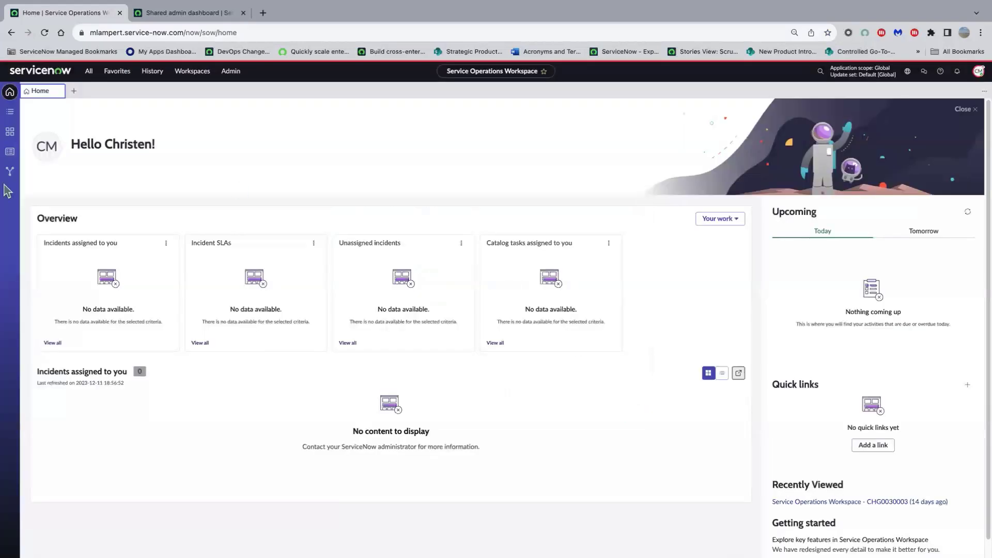
click(11, 117)
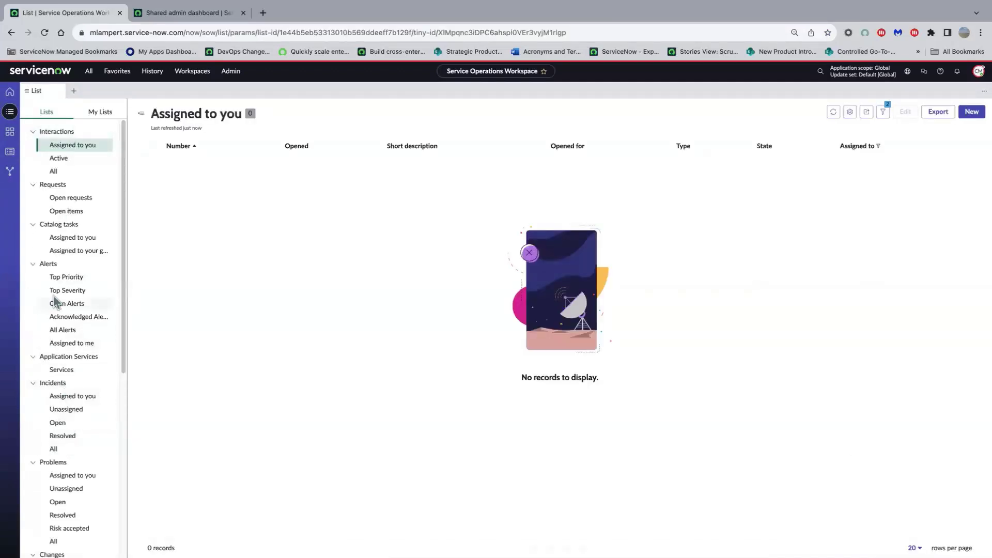
scroll(69, 237, down, 3)
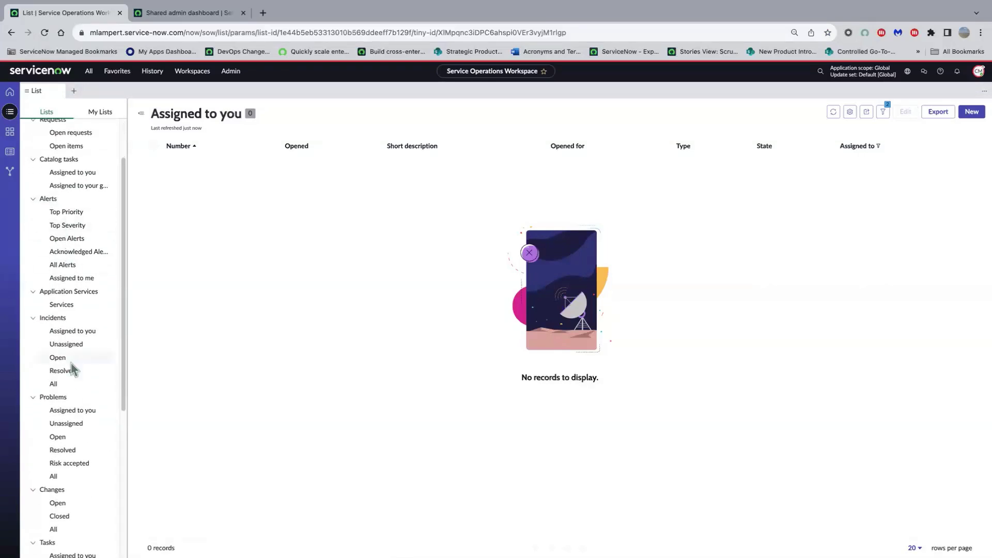
click(55, 480)
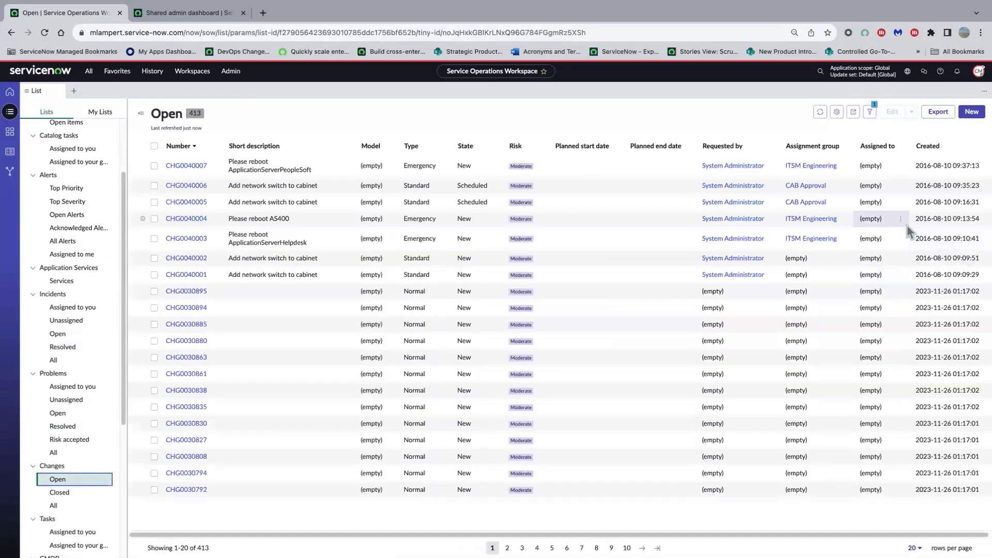
click(930, 147)
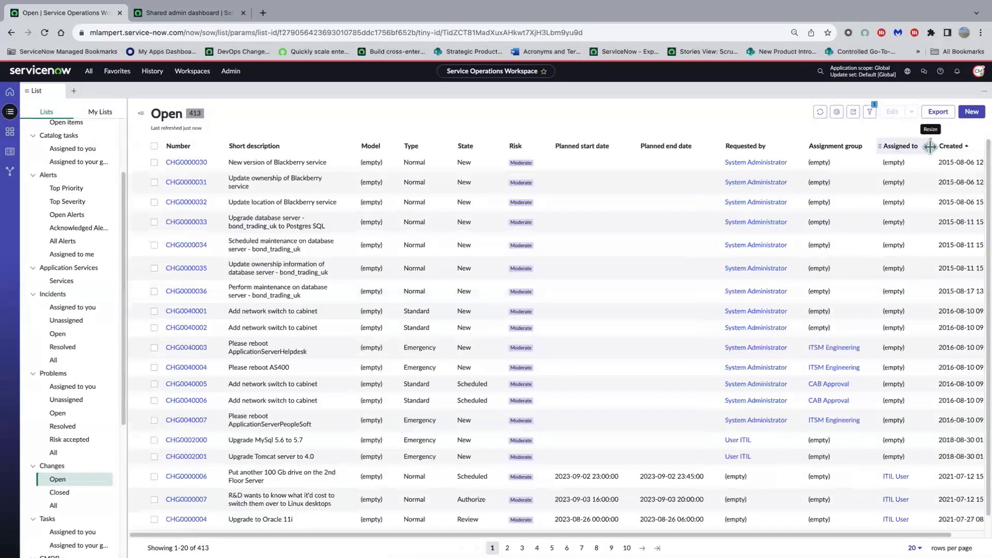
click(941, 148)
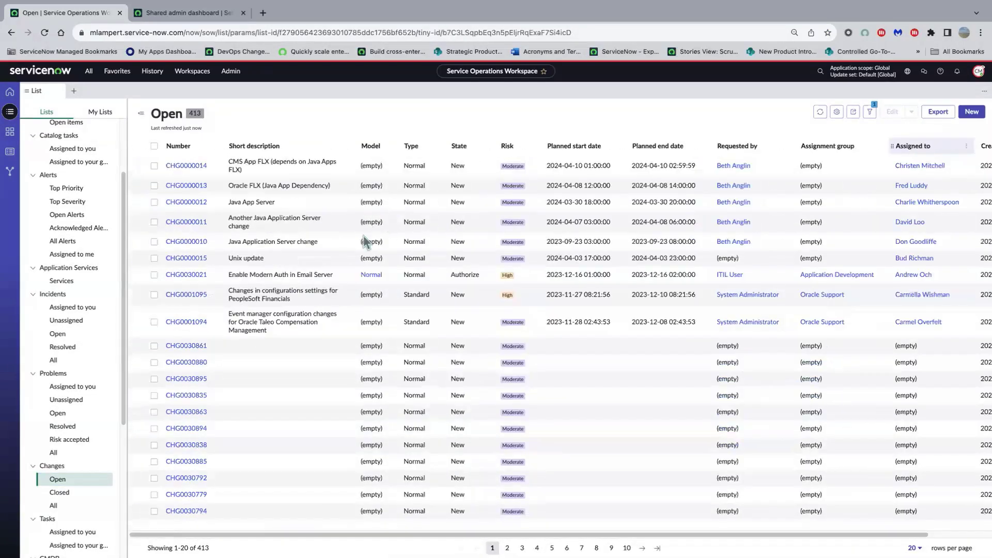
- Add the Updated column to the open changes list and sort the list by it
click(837, 112)
click(845, 129)
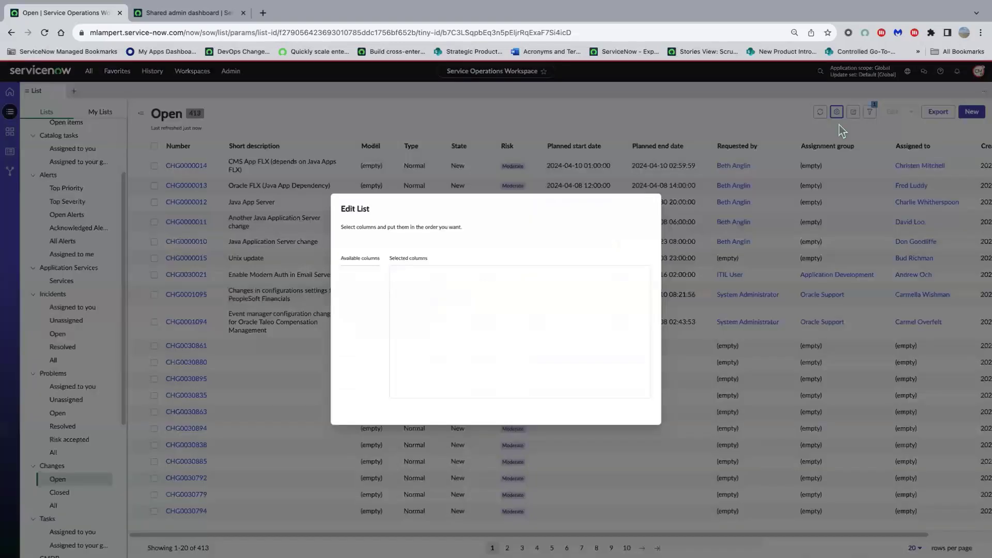
scroll(408, 310, down, 20)
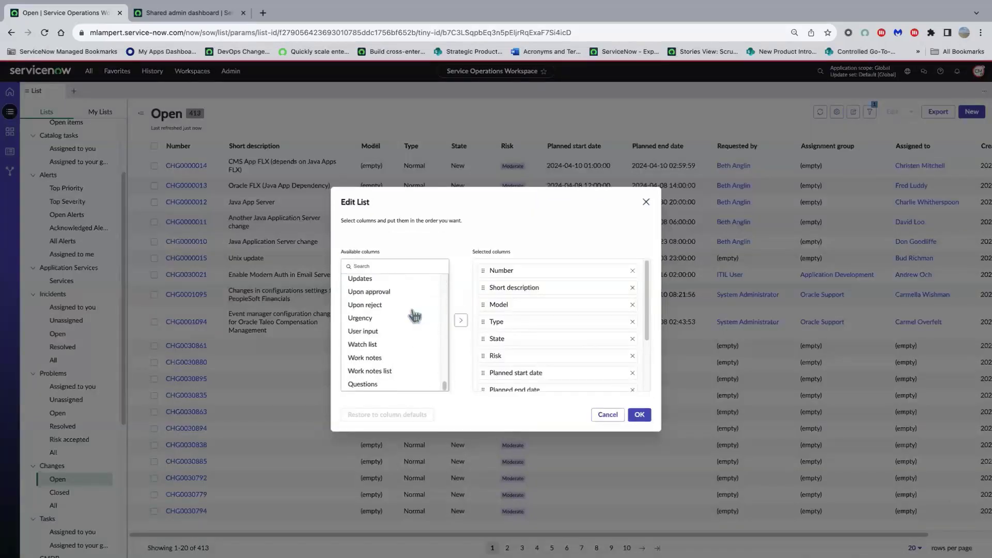
scroll(377, 321, up, 1)
scroll(377, 321, up, 5)
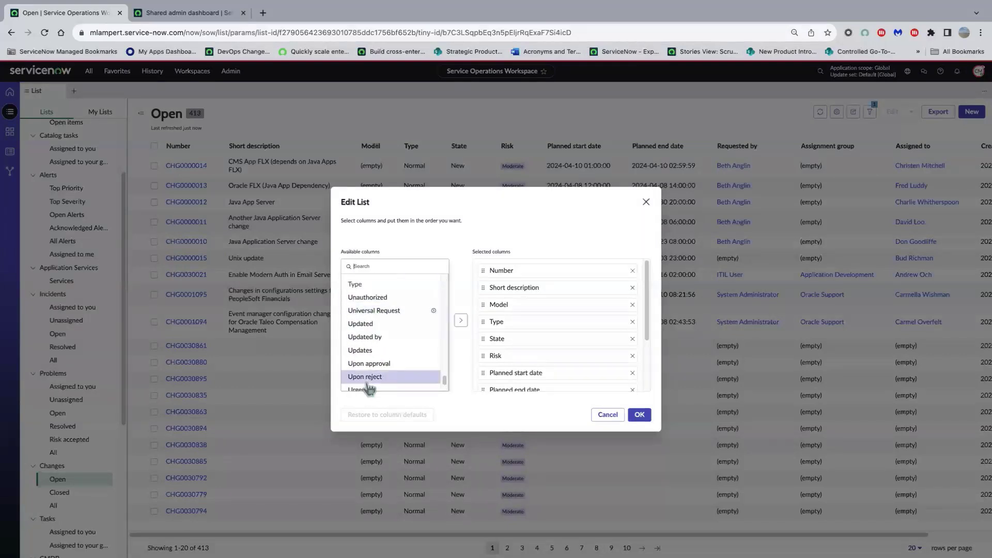
click(369, 336)
click(640, 414)
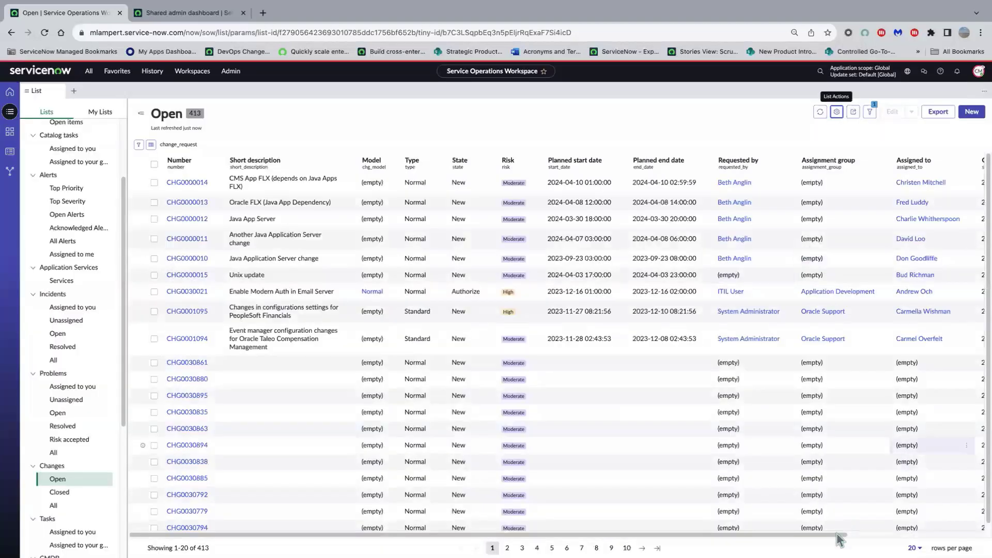
scroll(837, 540, right, 6)
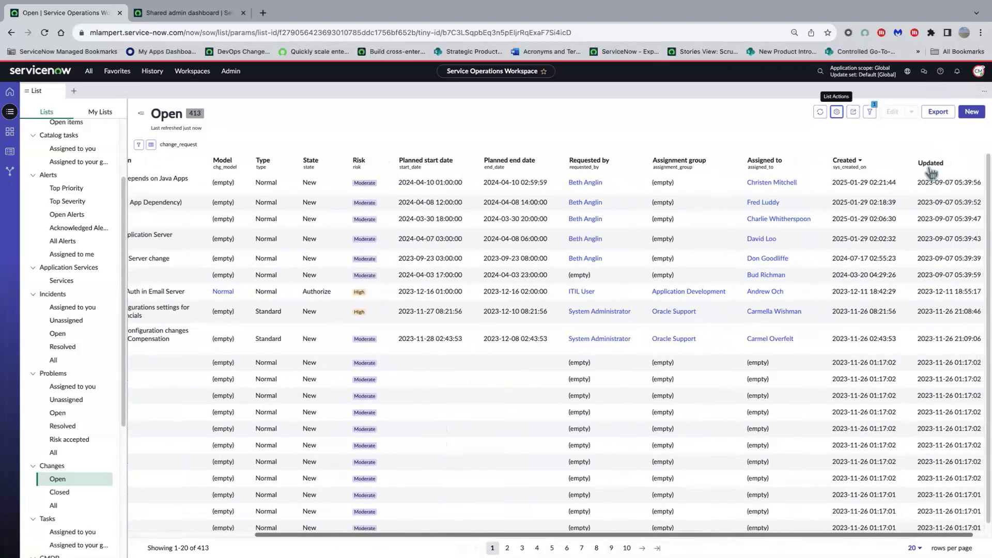
click(931, 163)
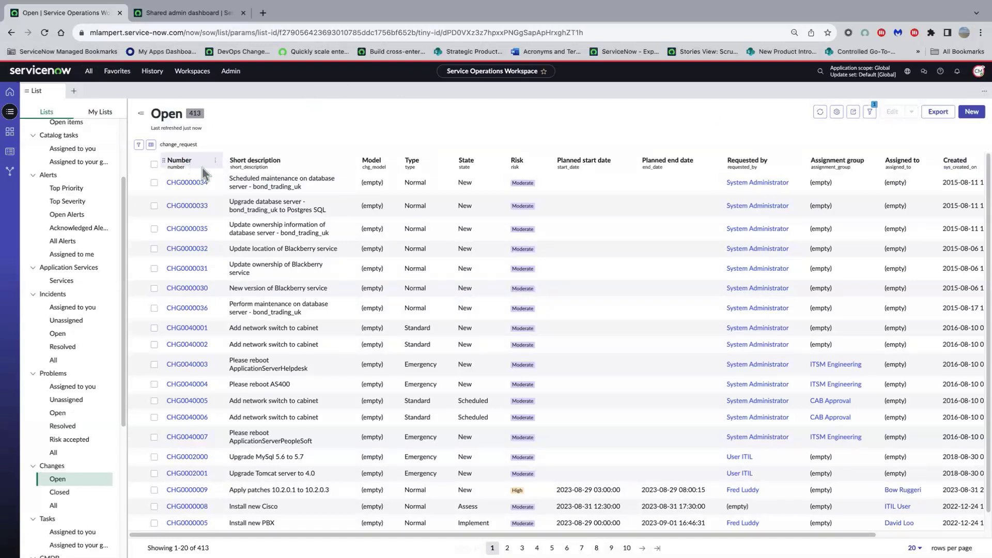
- Switch the impersonation to ITIL User
click(977, 74)
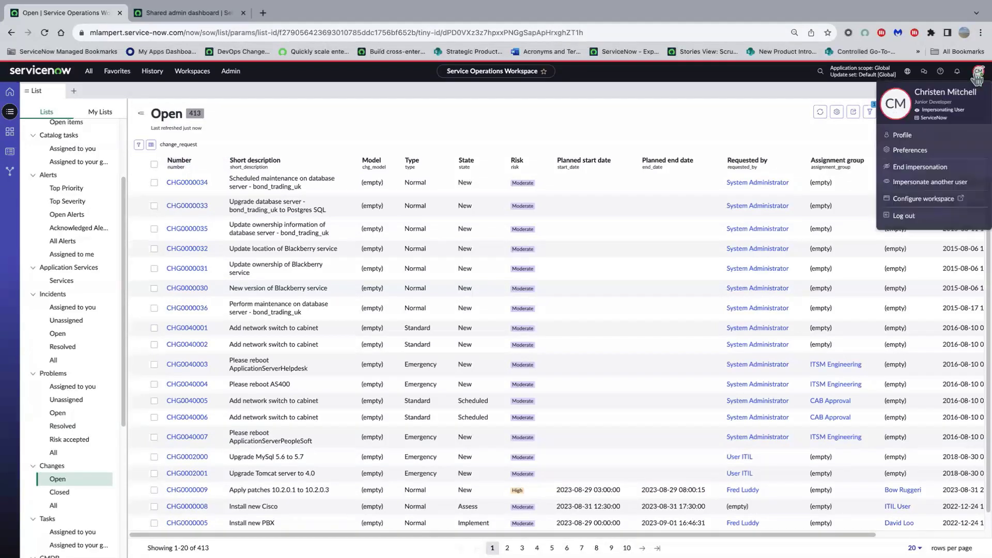
click(916, 183)
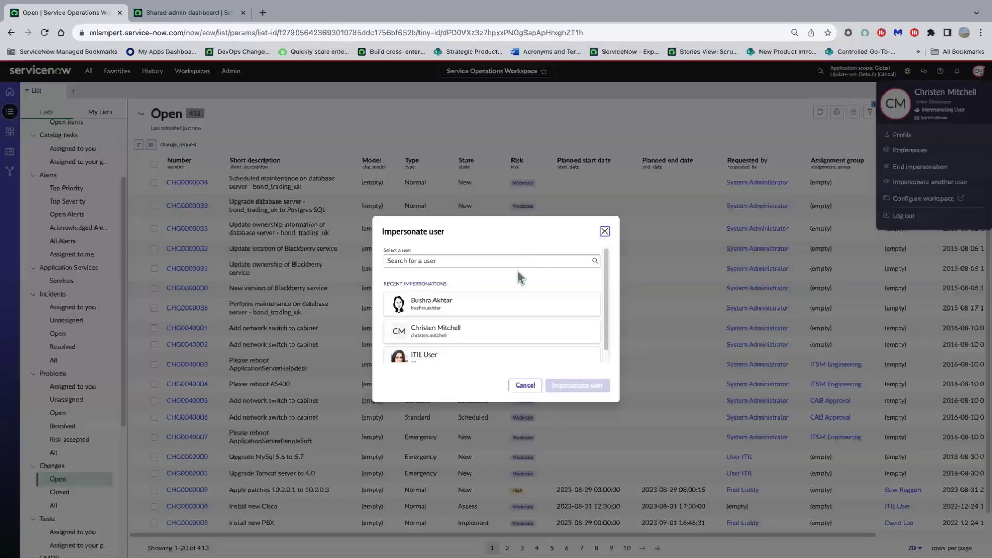
click(477, 355)
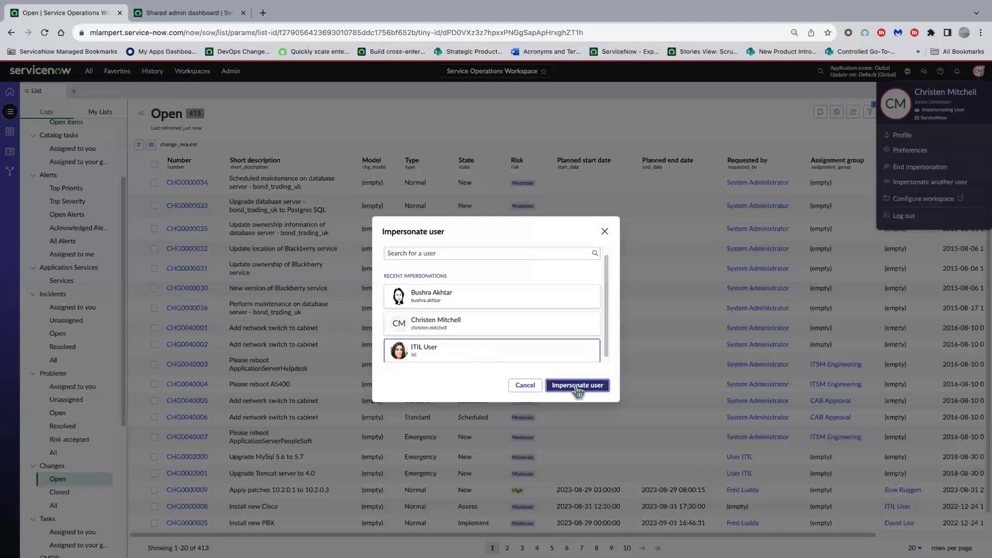
click(576, 388)
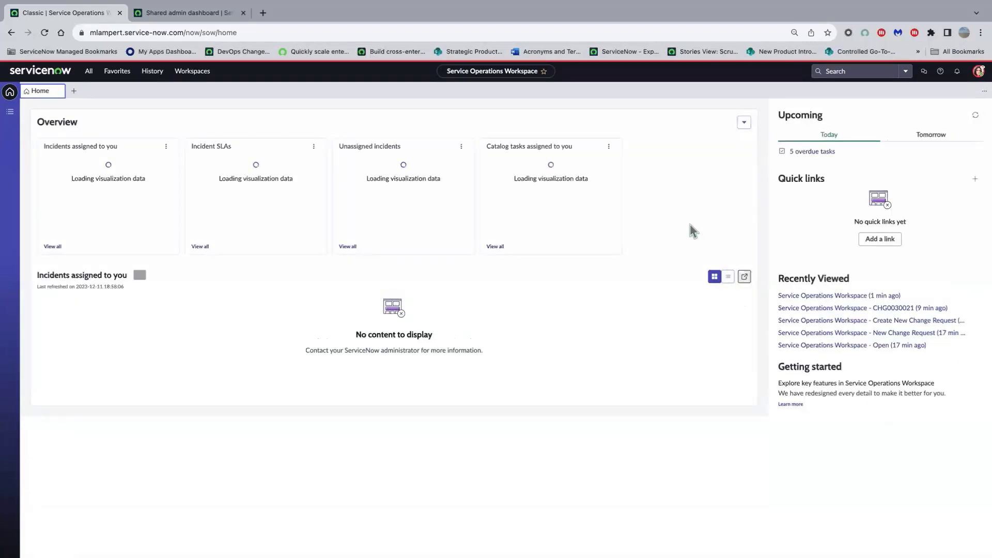
- Open the recently viewed "Enable Modern Auth in Email Server" change and select its number in the details for copying
click(849, 309)
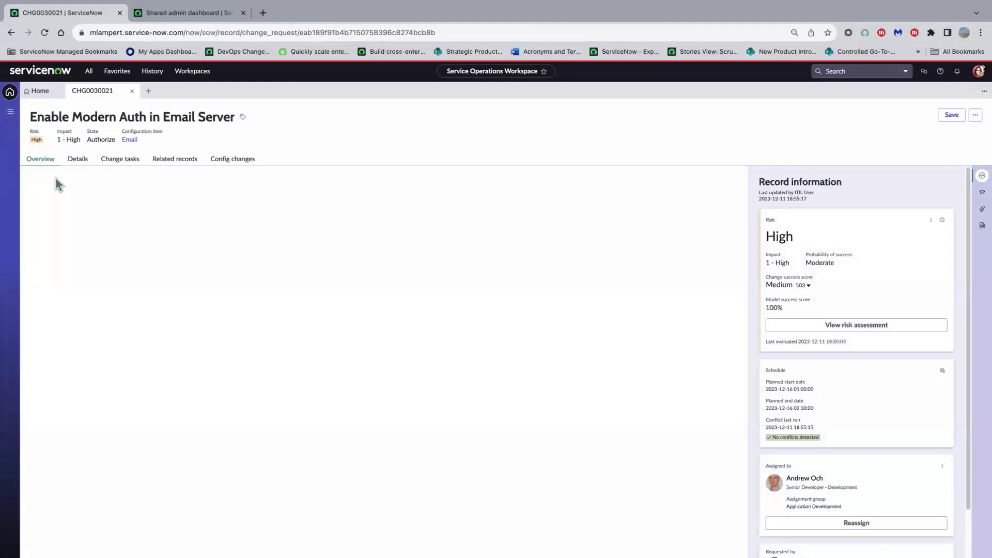
click(76, 160)
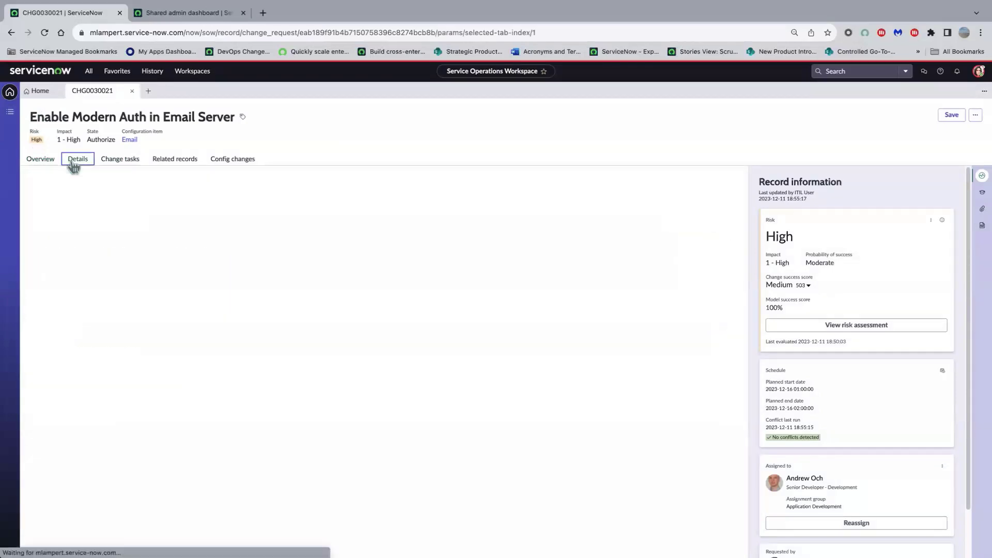
drag(80, 287, 41, 291)
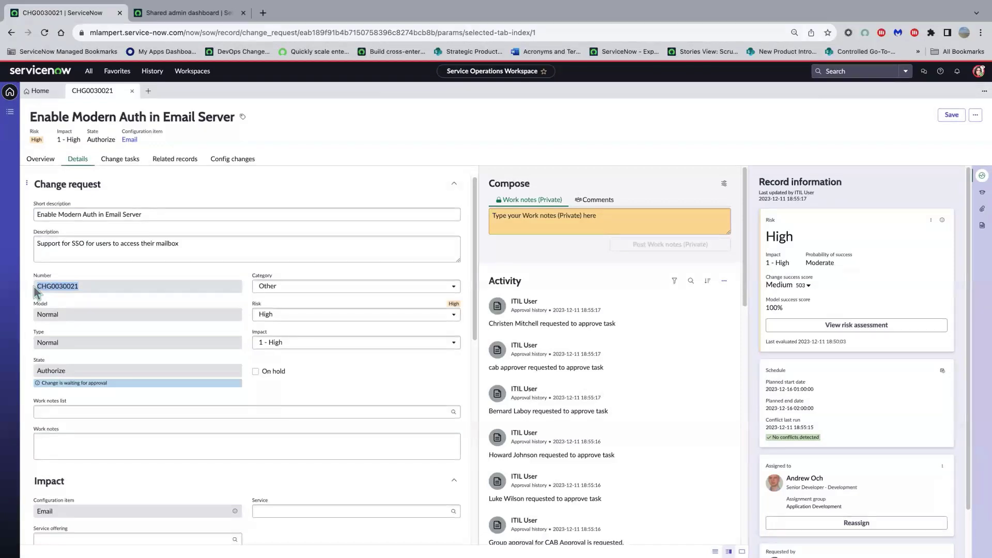
- End the ITIL User impersonation and impersonate the CAB approver from the recent impersonations
click(979, 72)
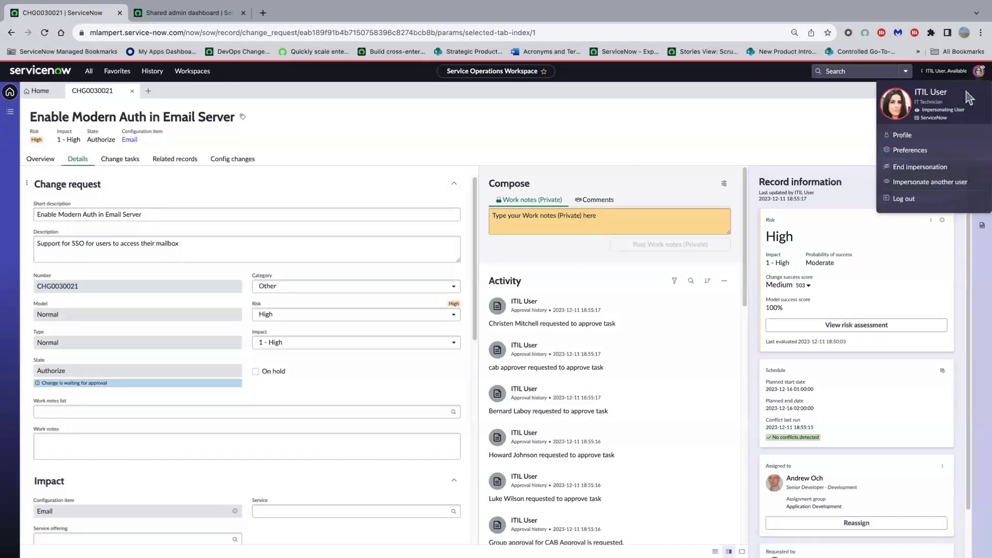
click(926, 166)
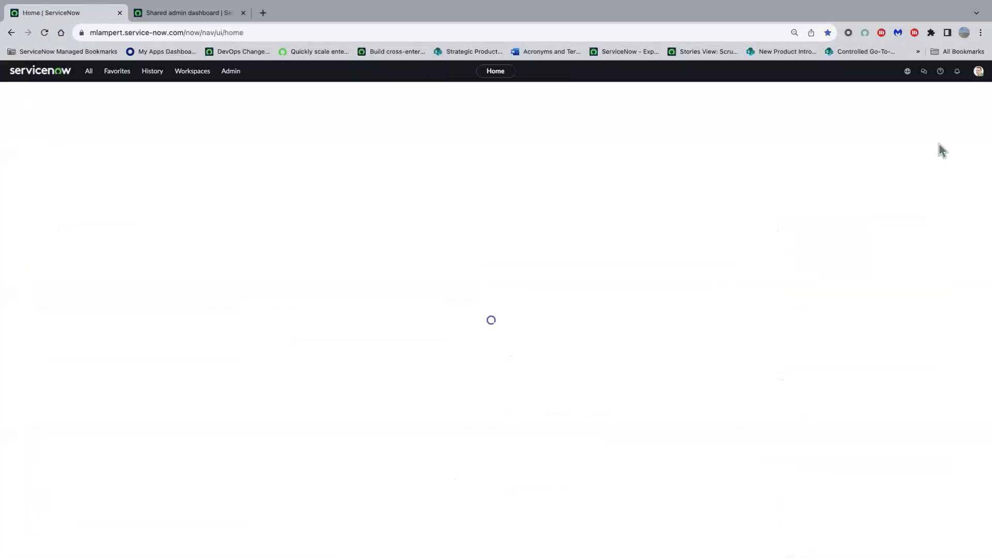
click(977, 75)
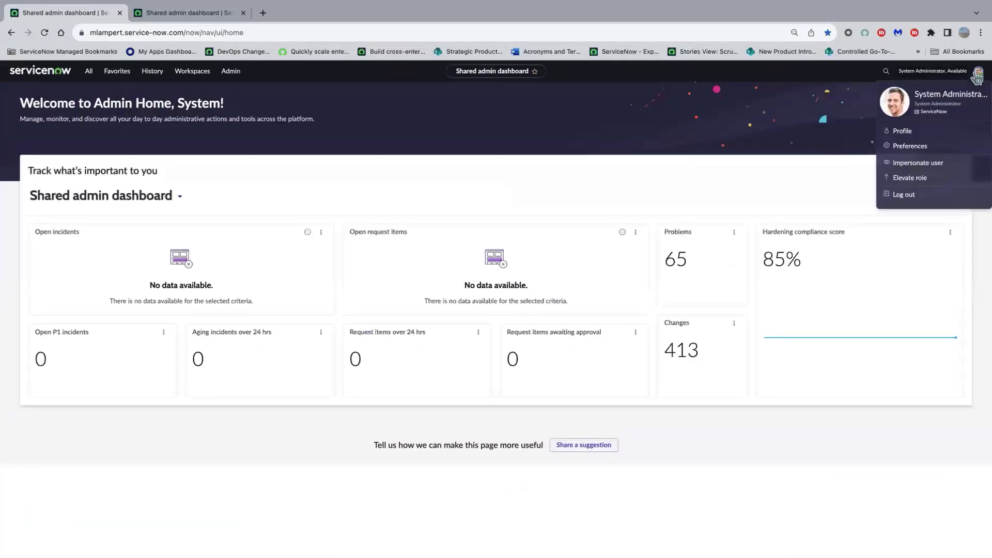
click(918, 163)
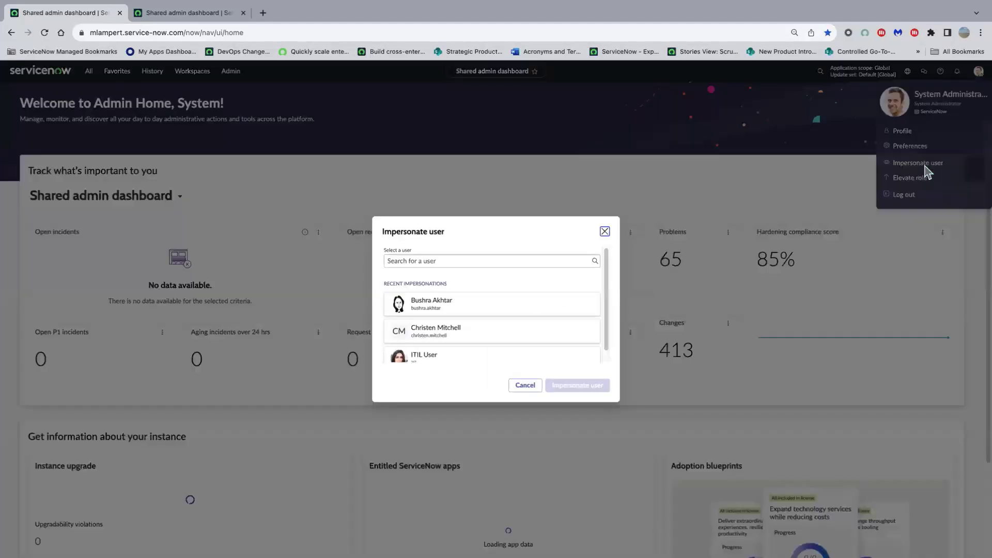
click(485, 343)
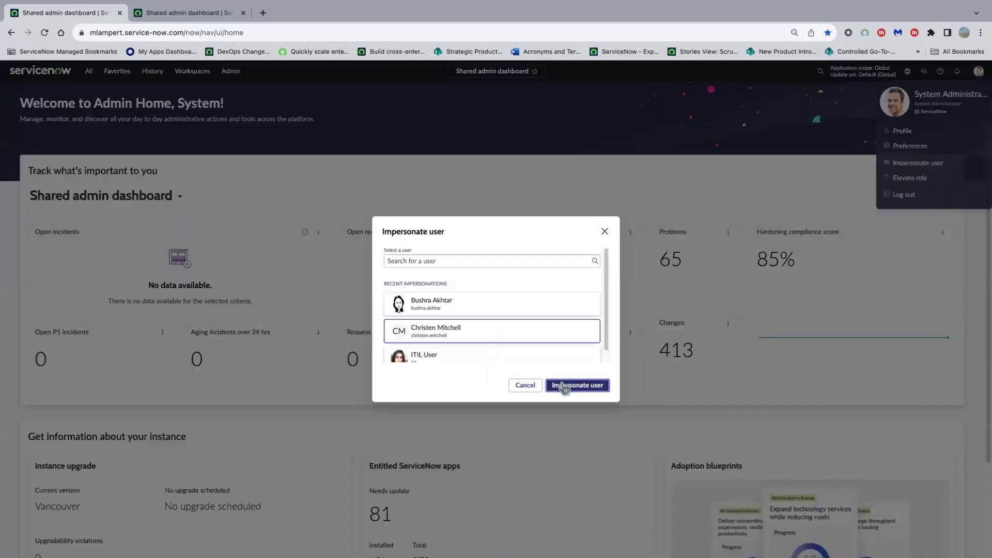
click(564, 387)
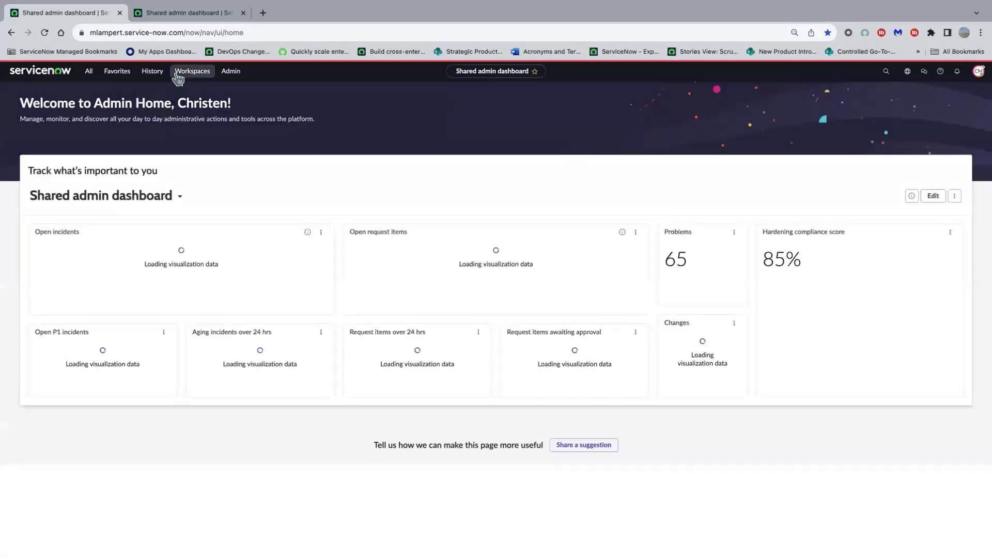
- Open Service Operations Workspace, search for CHG0030021 and open the matching change request
click(178, 72)
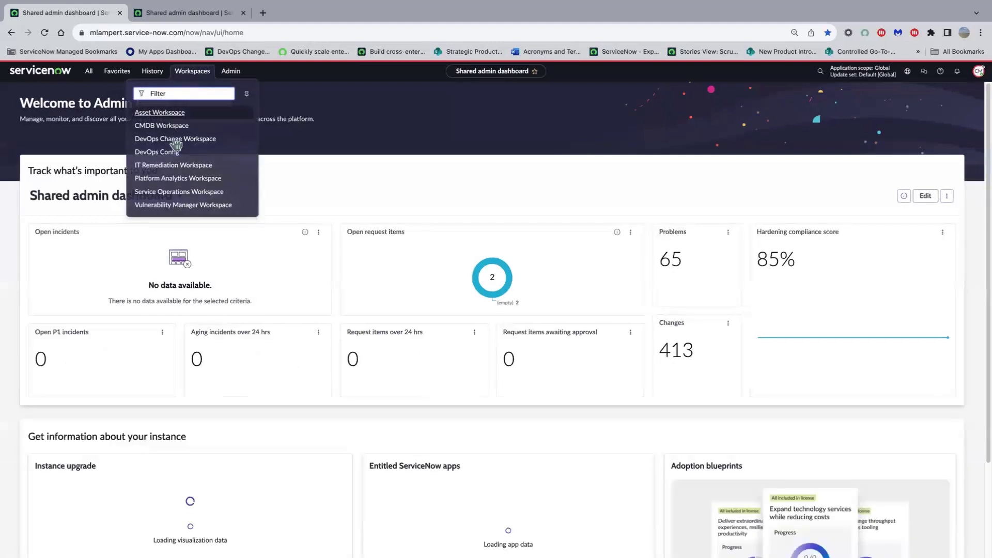
click(177, 191)
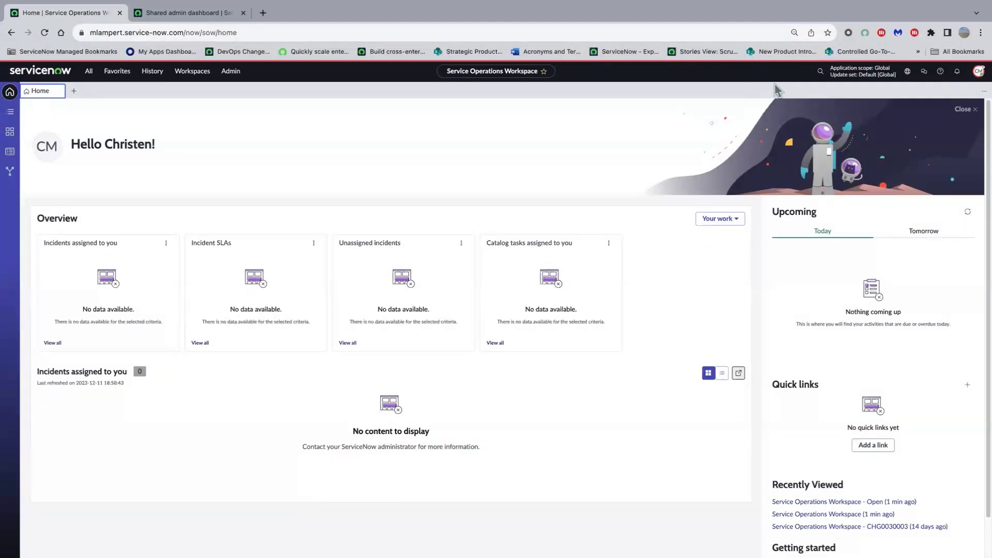
click(820, 69)
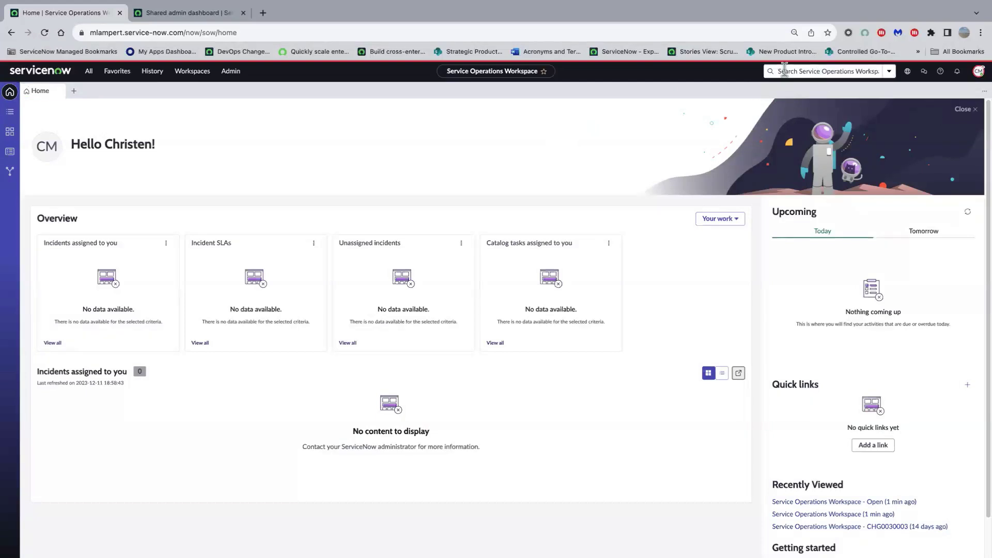
text(CHG0030021)
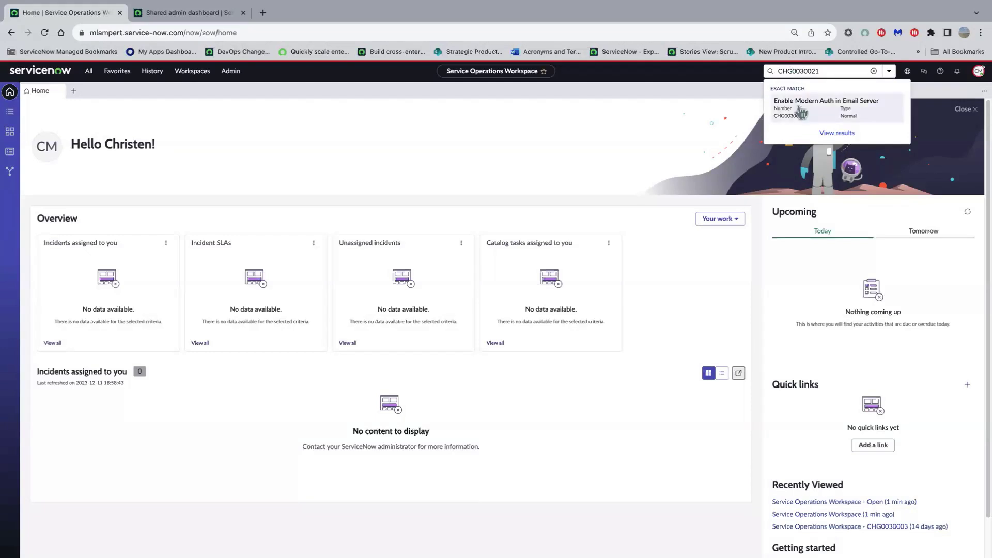
click(801, 112)
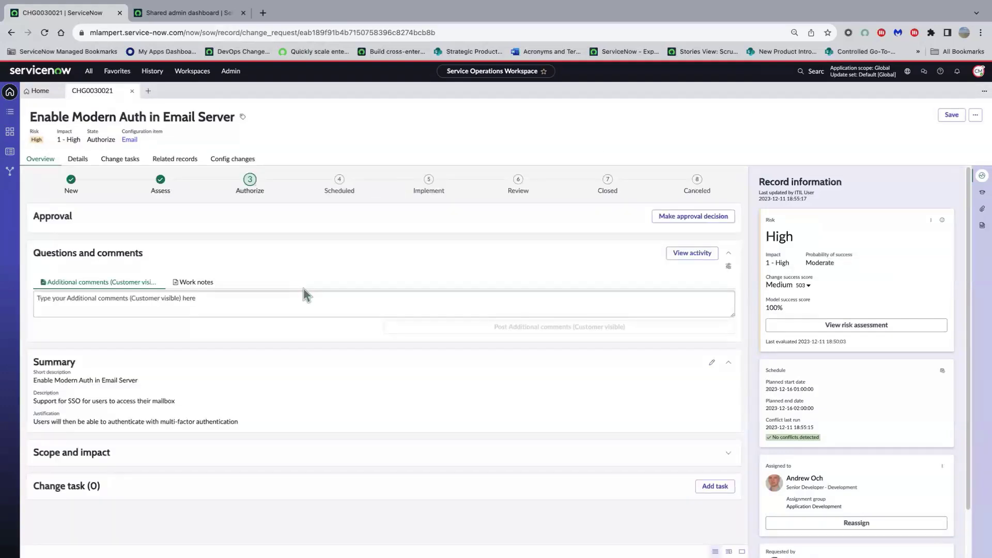
- Submit an Approve decision for the change with the approval notes "Approved by CAB"
click(296, 305)
click(665, 221)
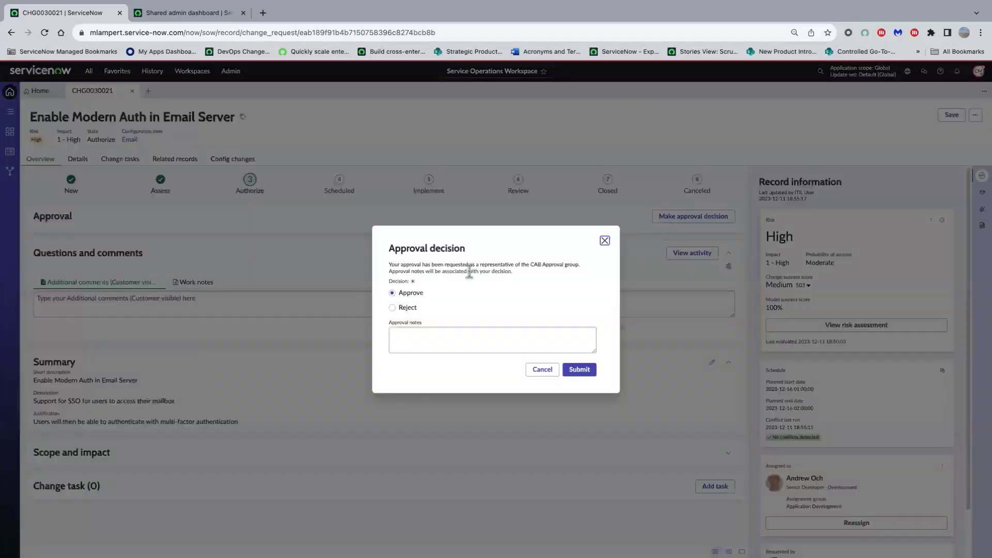
click(442, 340)
text(Approved by CAB)
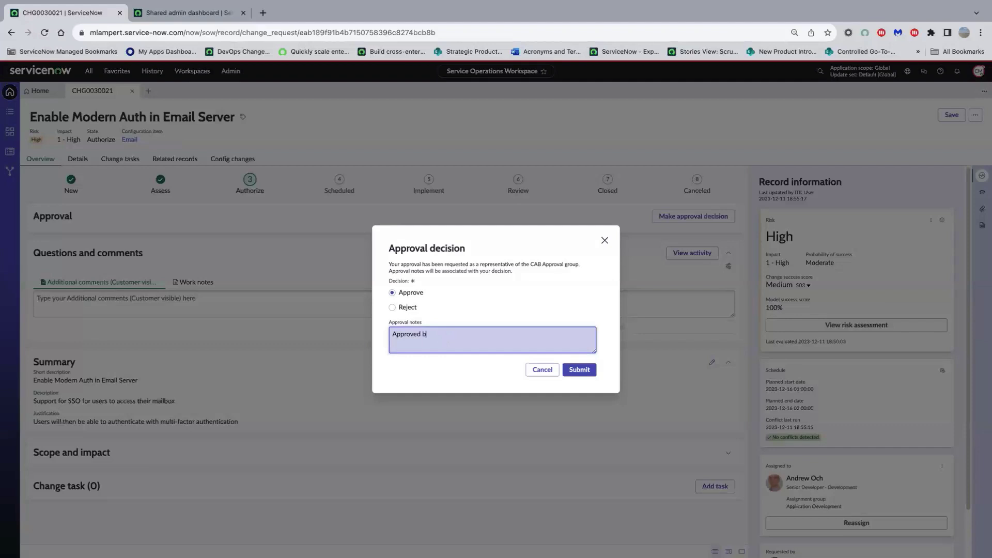
click(579, 370)
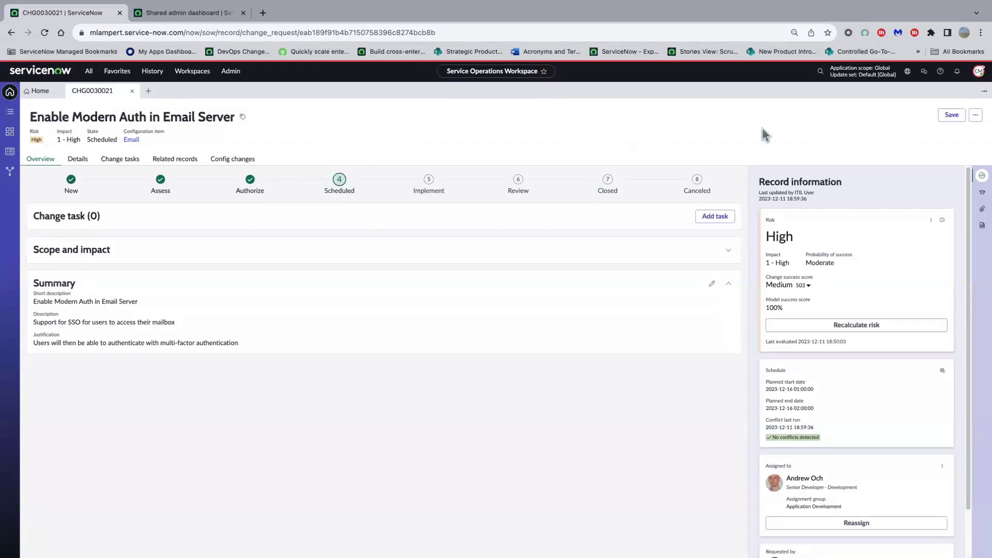
- Switch the impersonation to ITIL User and open the recently viewed change CHG0030021
click(978, 72)
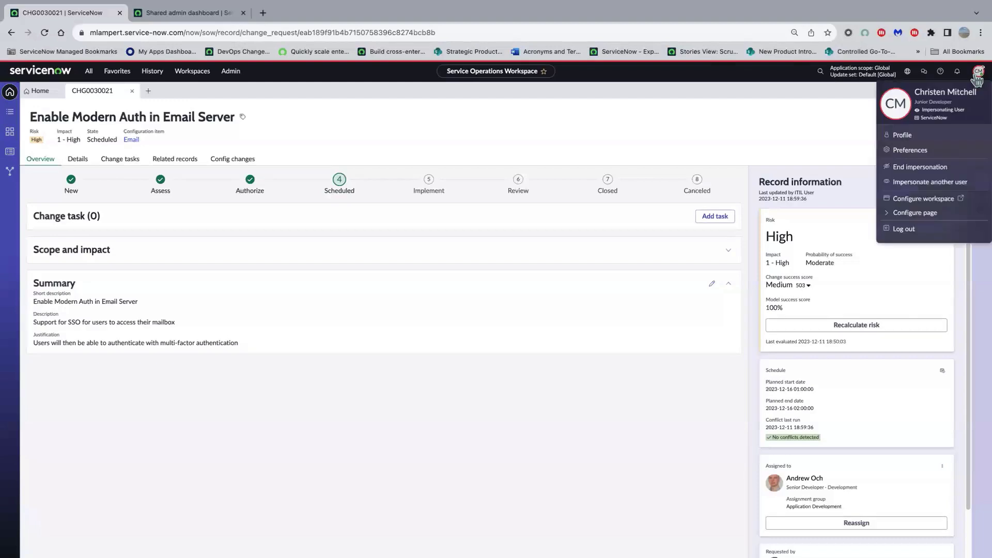
click(928, 187)
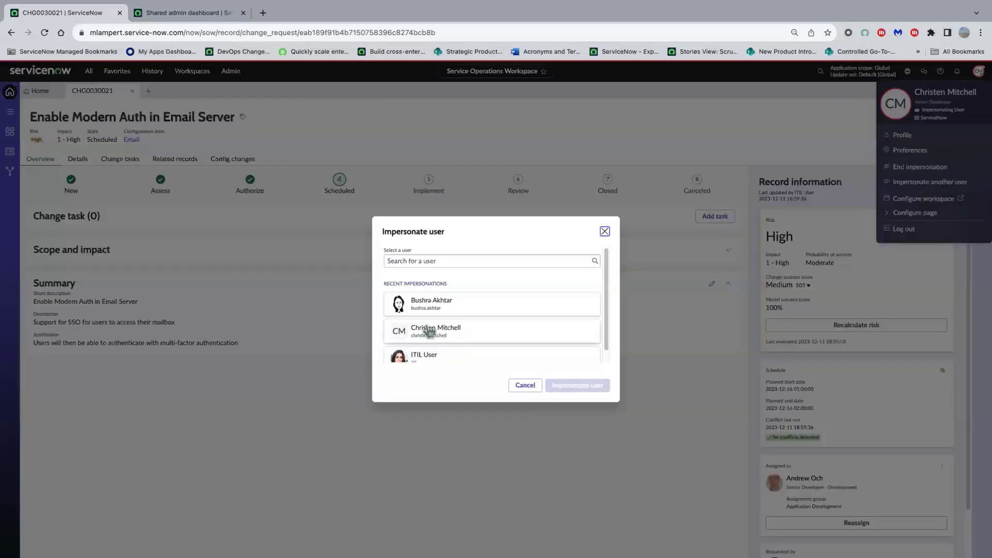
click(467, 358)
click(579, 387)
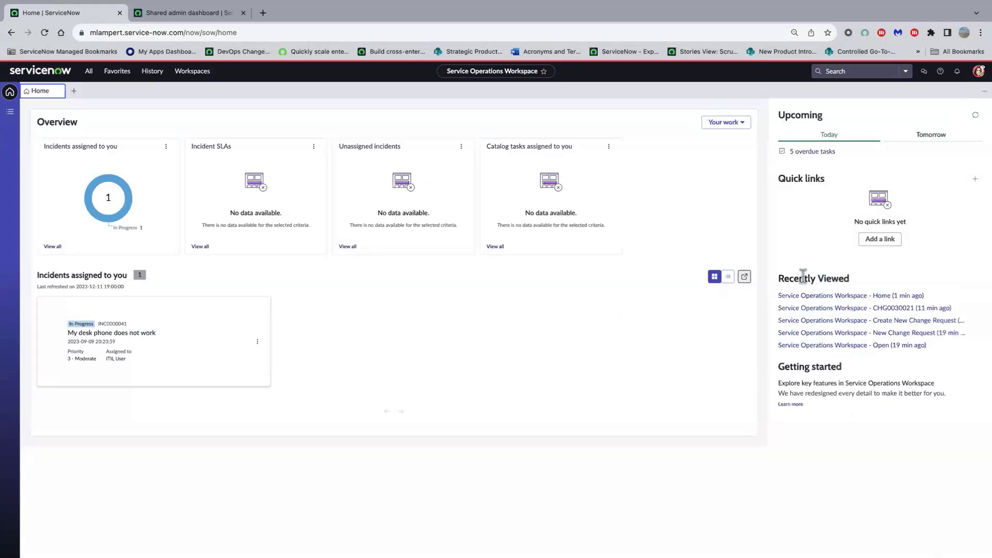
click(822, 310)
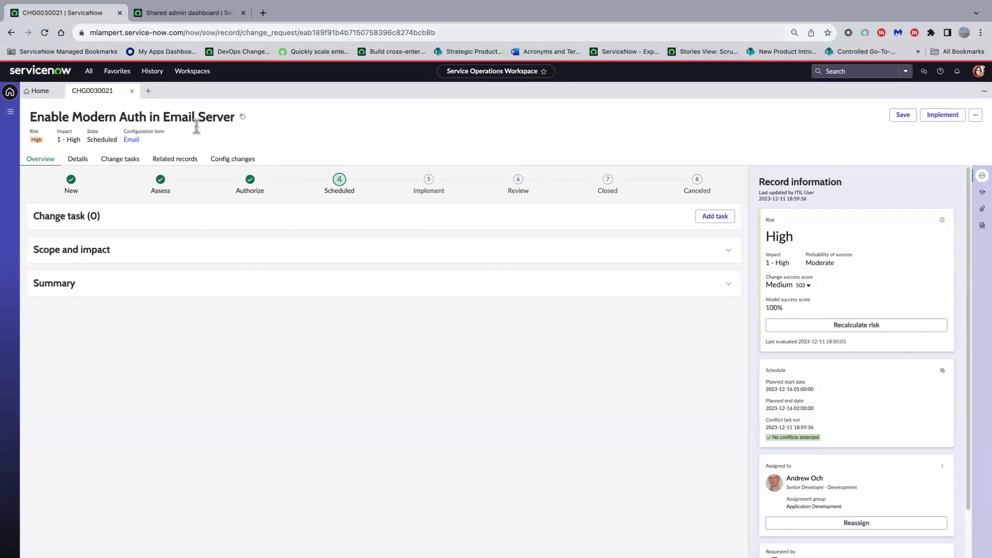
- Move the change to Implement and expand its change tasks, viewing them as a list and as cards
click(946, 122)
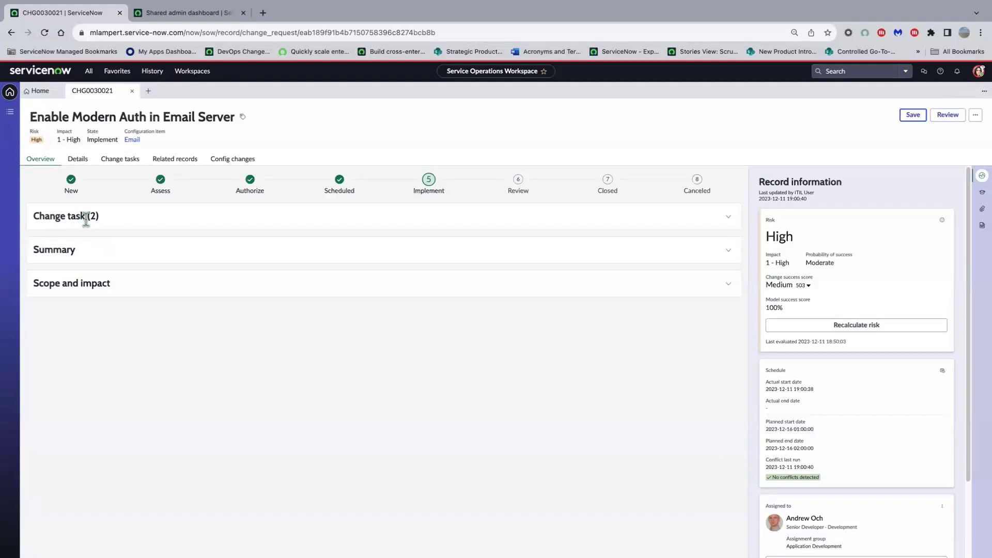
click(730, 221)
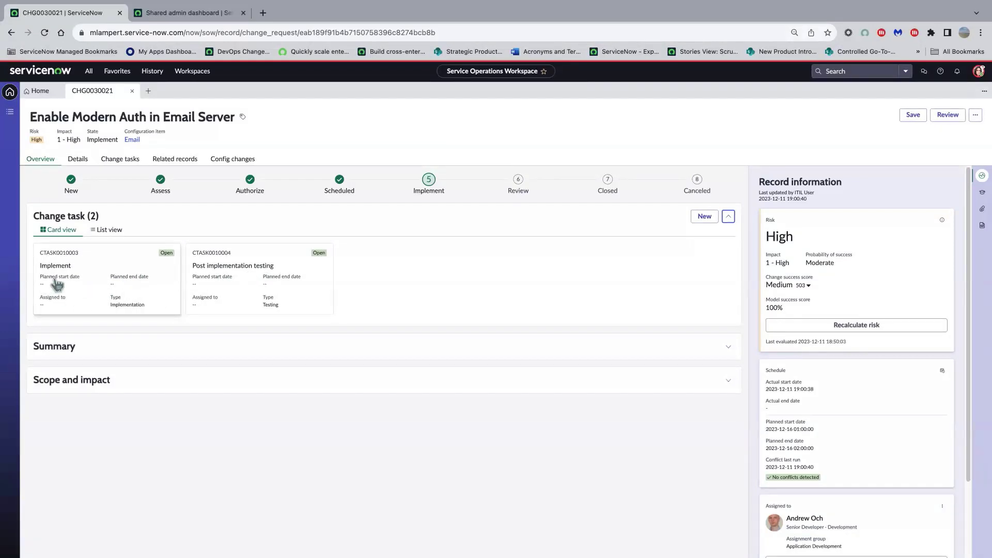
click(109, 230)
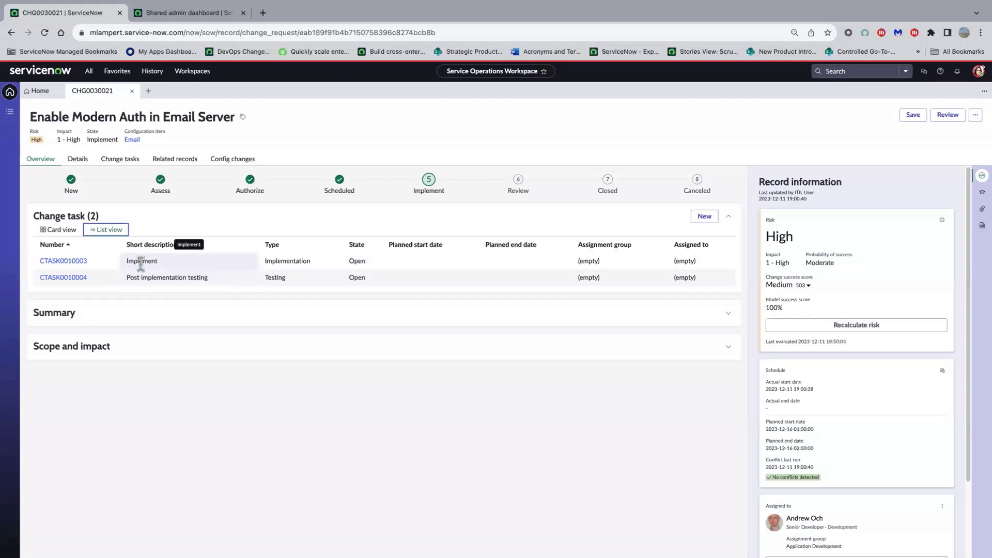
click(61, 231)
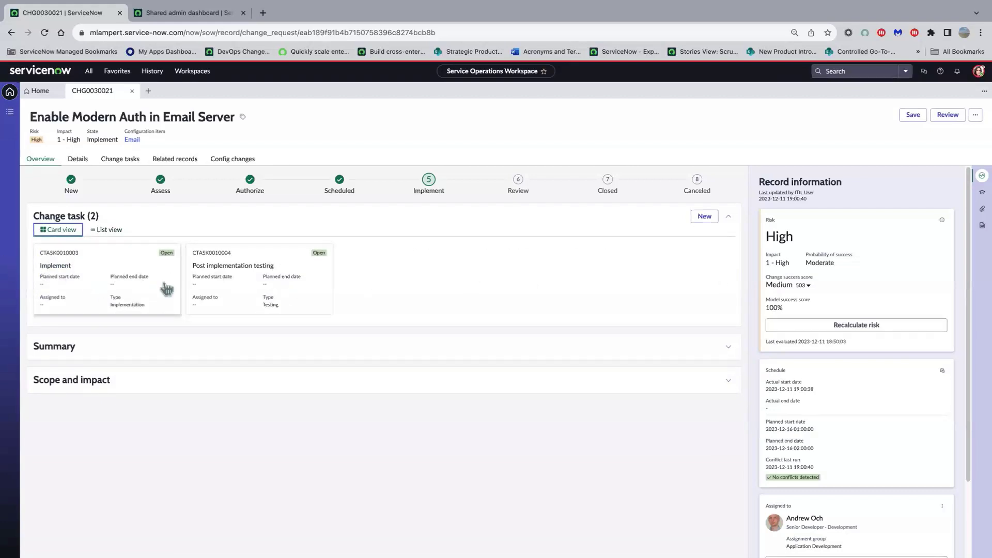
- Set the Implement change task's state to Closed, save it and return to the change request
click(91, 288)
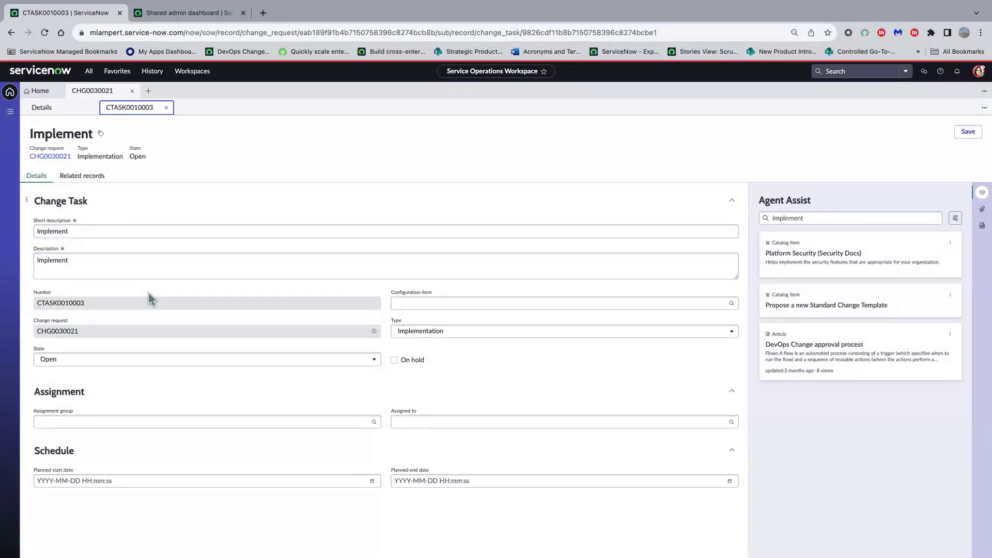
click(241, 363)
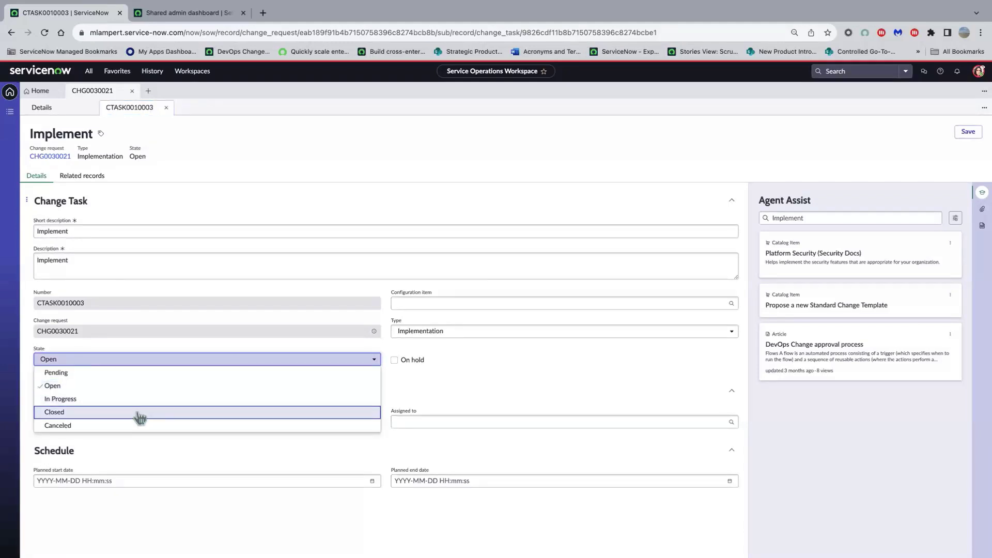
click(140, 417)
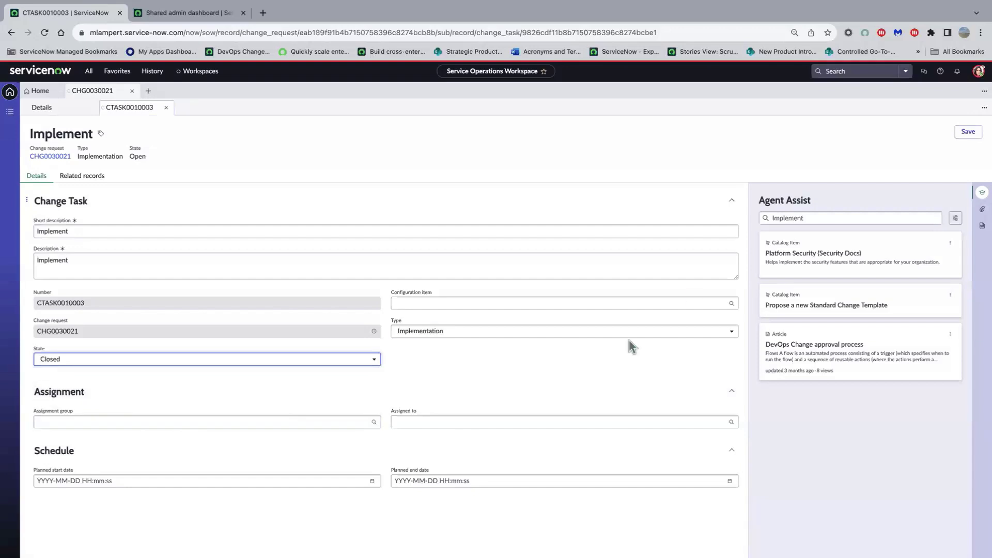
click(971, 134)
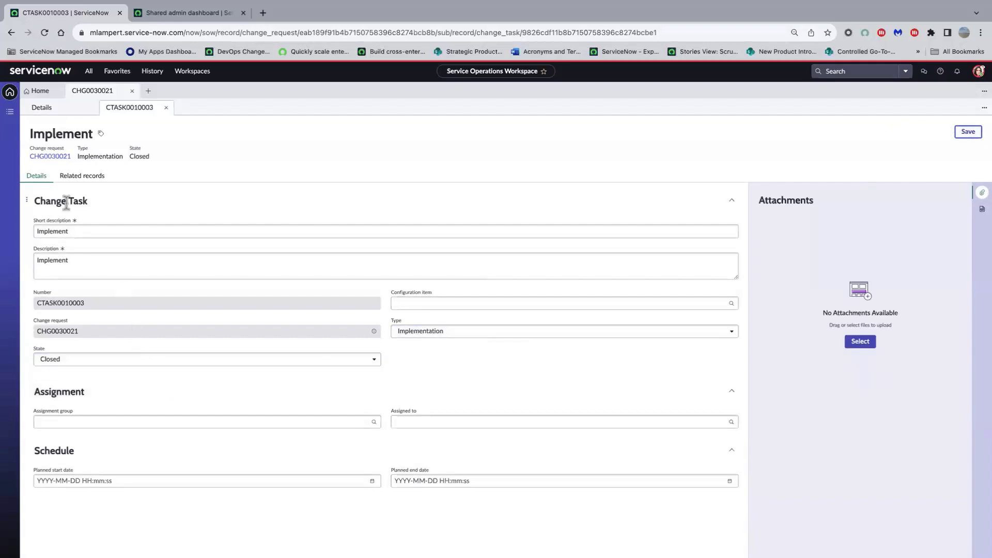
click(46, 110)
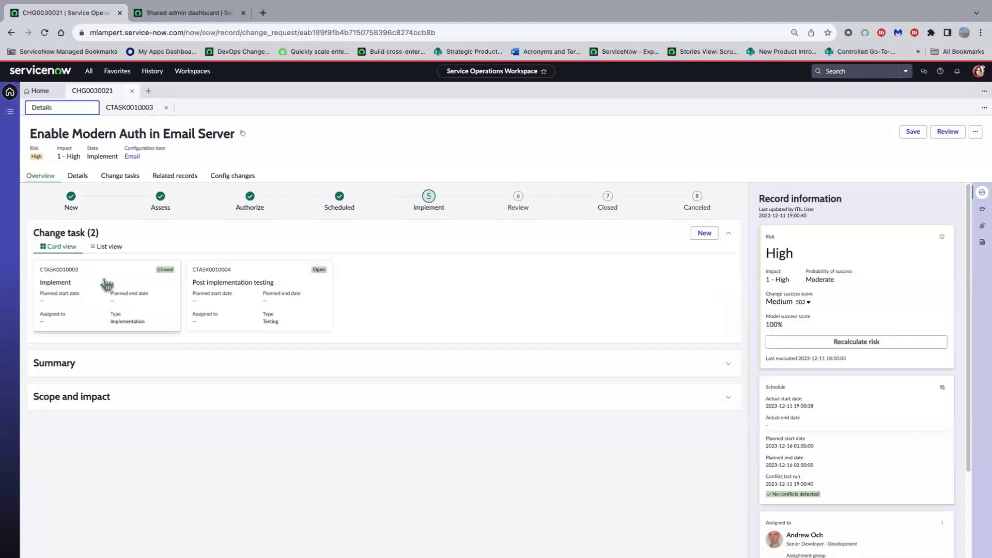
- Set the Post implementation testing task's state to Closed, save it and return to the change request
click(246, 279)
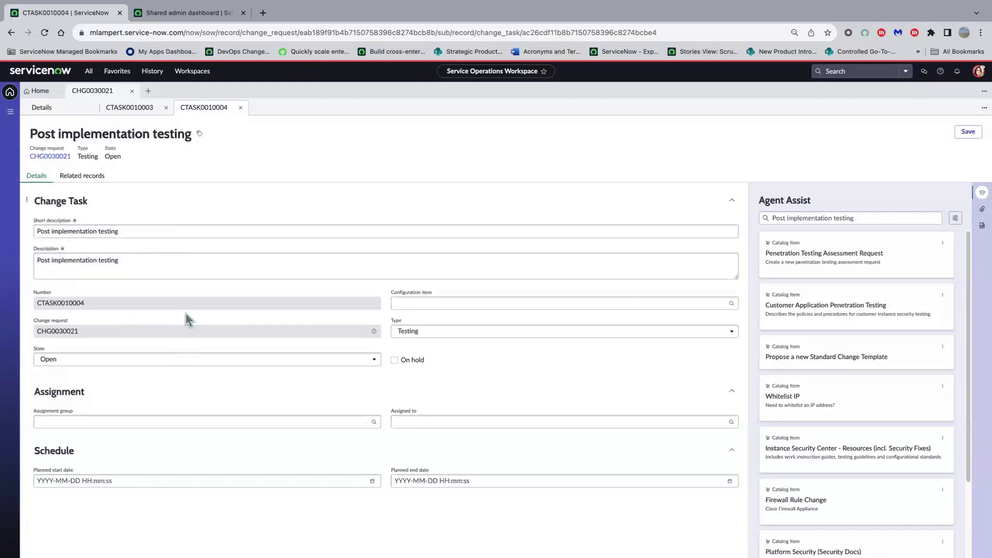
click(231, 360)
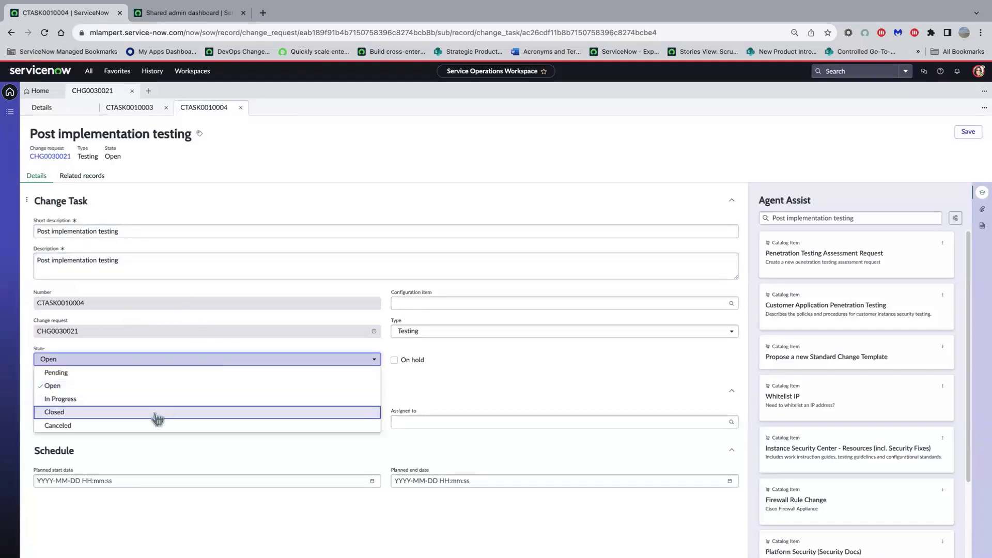
click(157, 416)
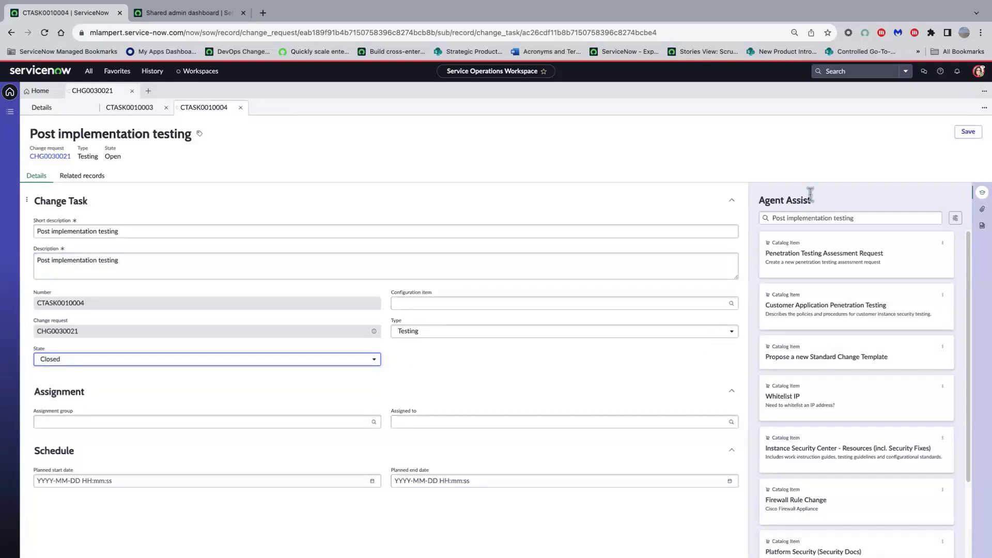
click(962, 133)
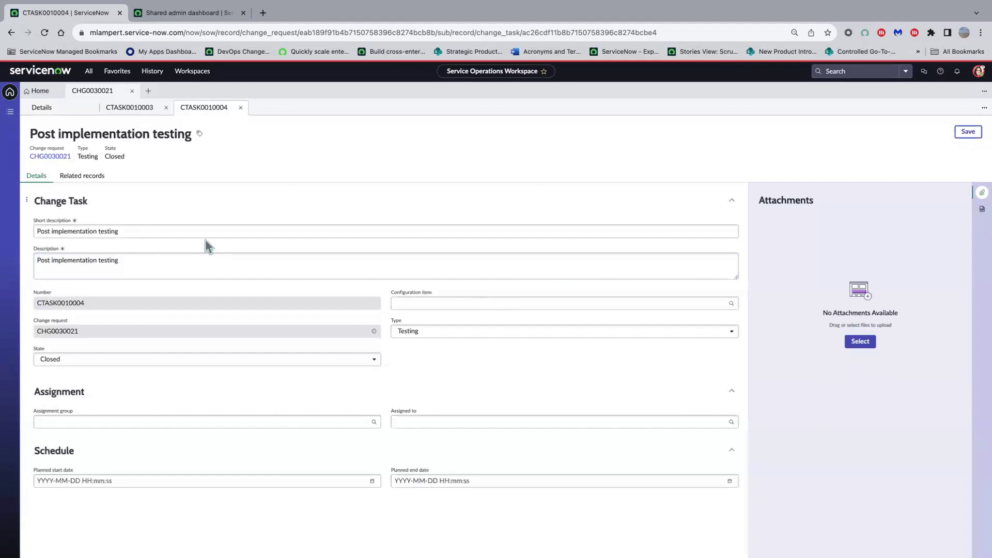
click(45, 111)
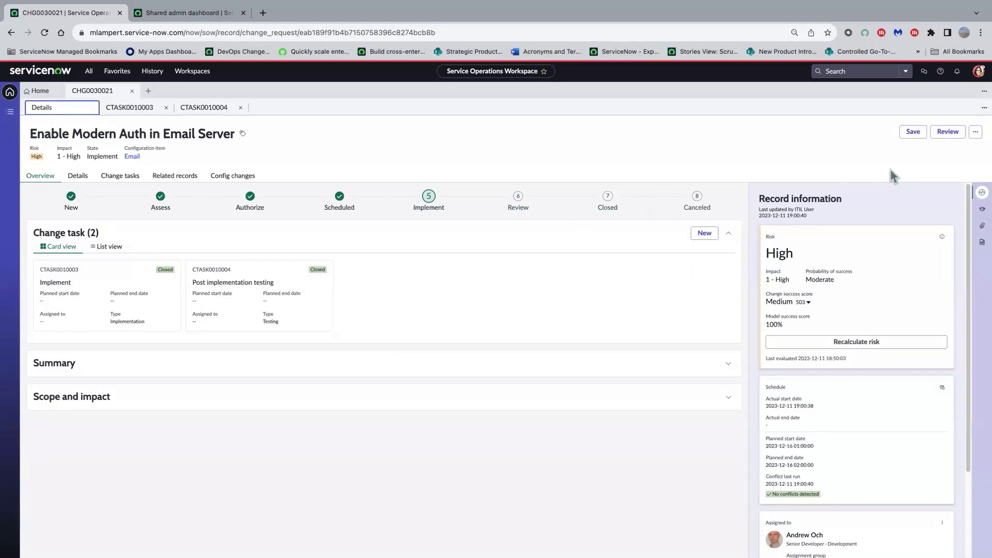
- Move the change request to the Review state
click(946, 132)
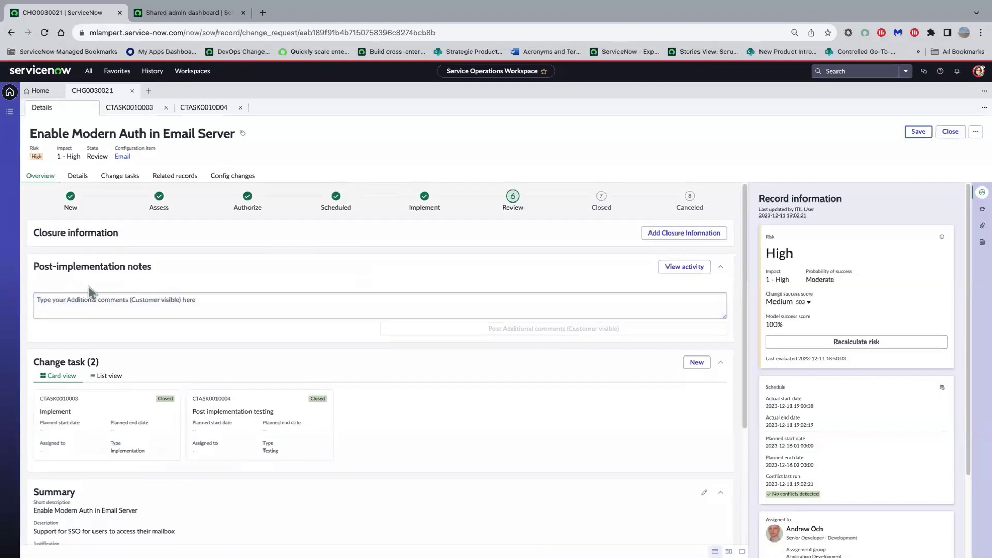
click(106, 303)
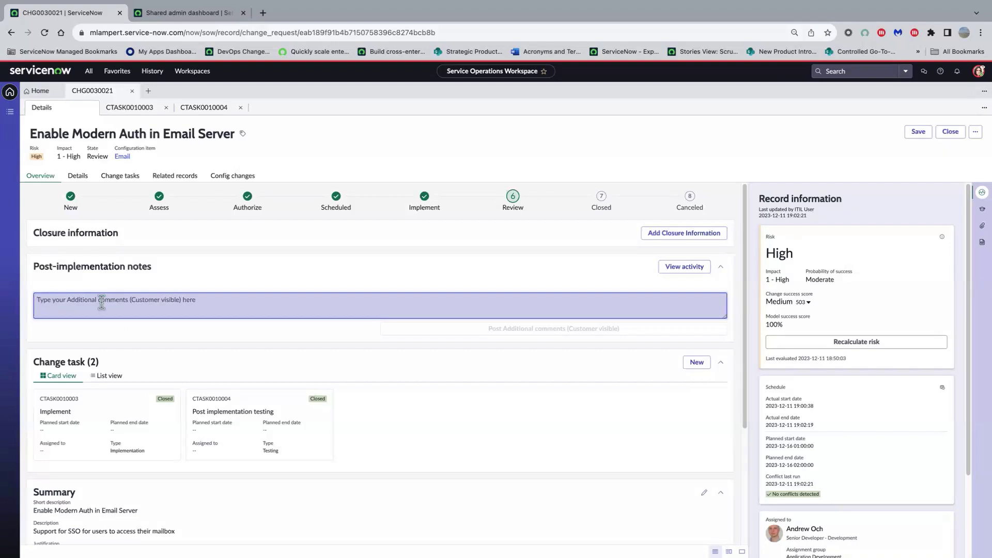
- Add closure information with close code Successful and close notes "All OK", save it and move the change to Closed
click(653, 234)
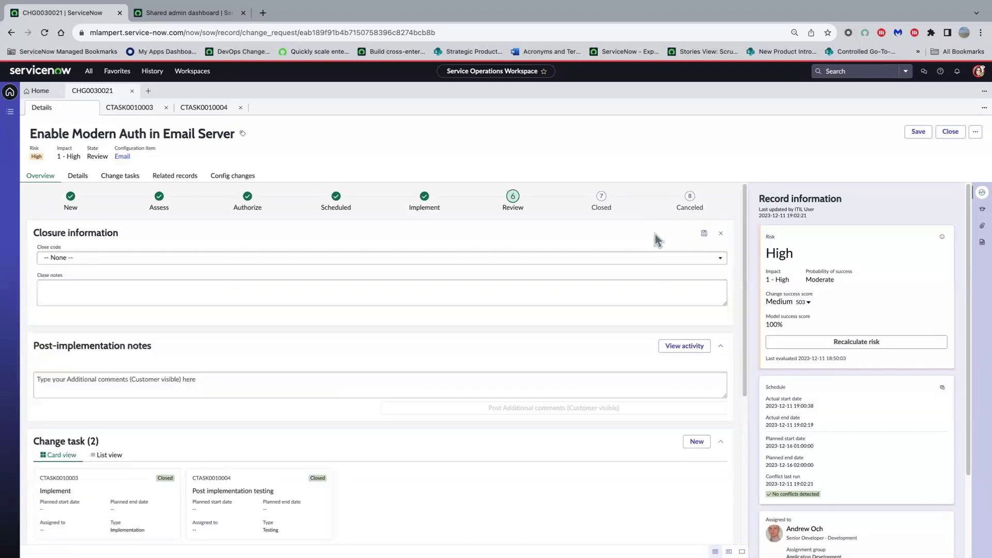
click(175, 261)
click(107, 284)
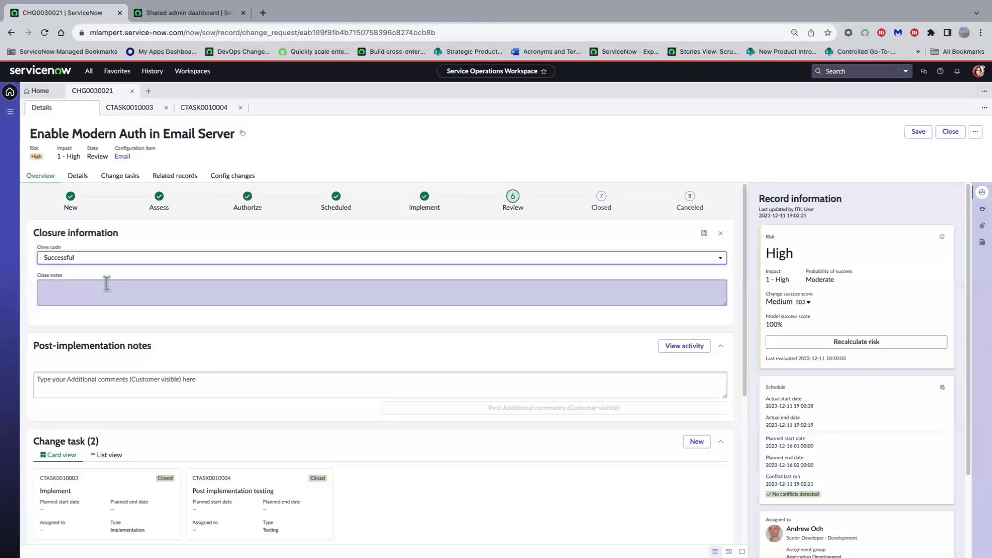
click(108, 294)
text(All OK)
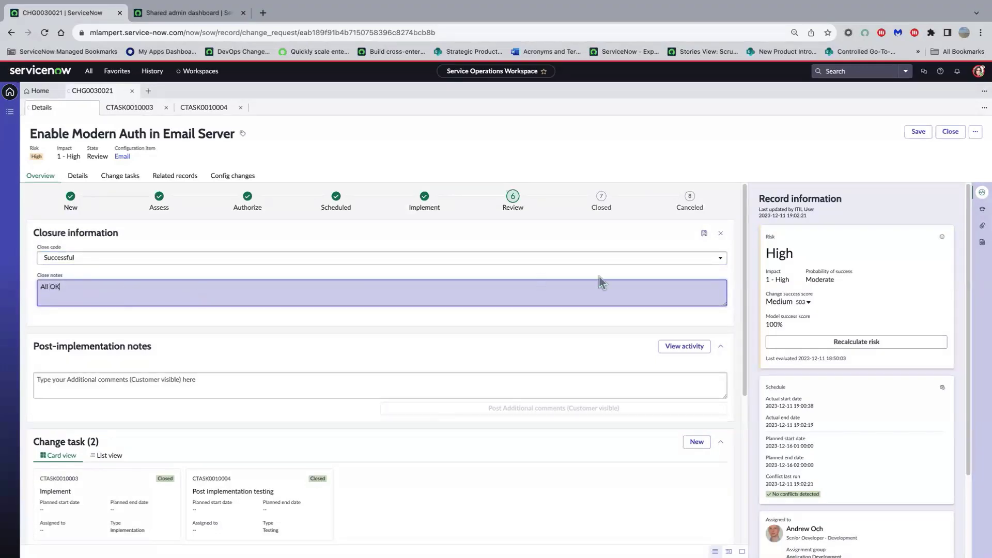
click(703, 234)
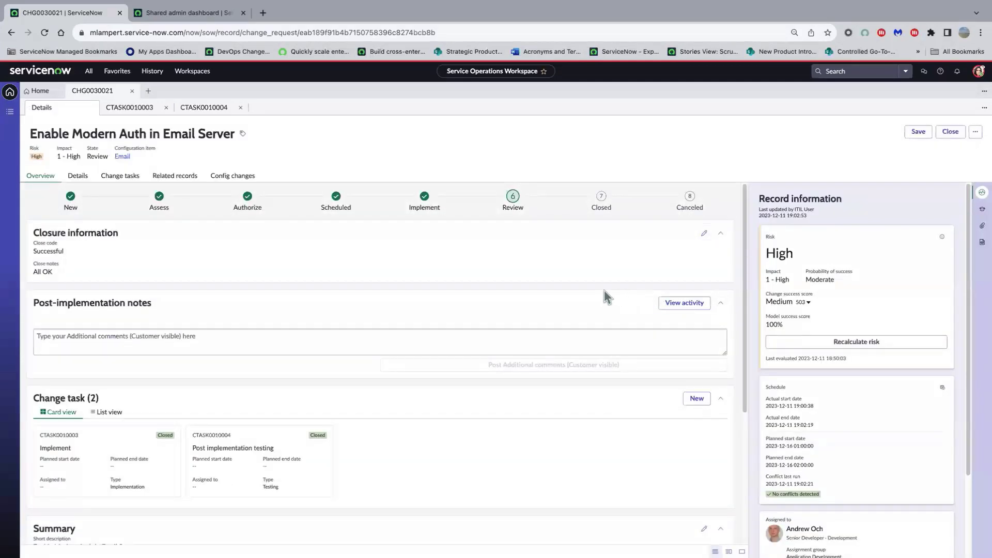
click(951, 132)
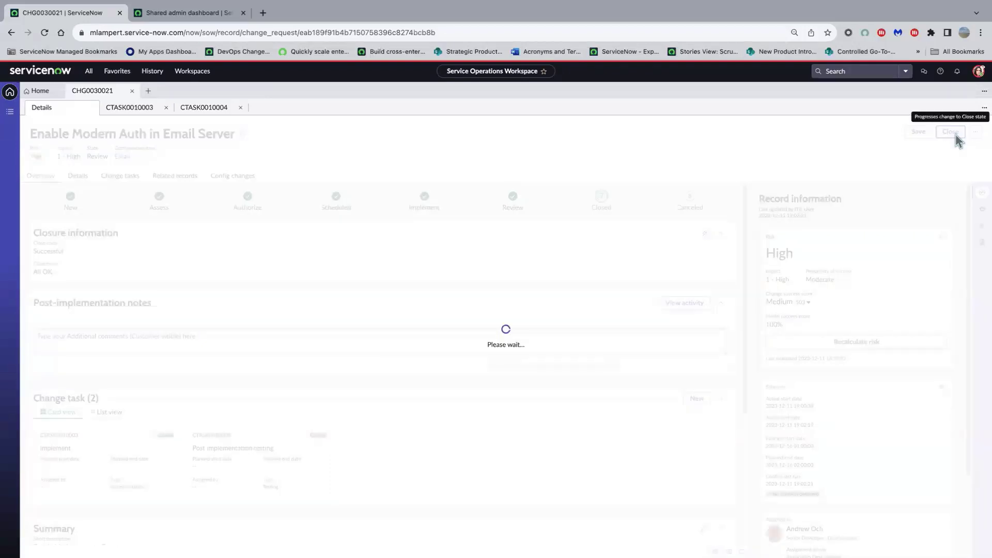
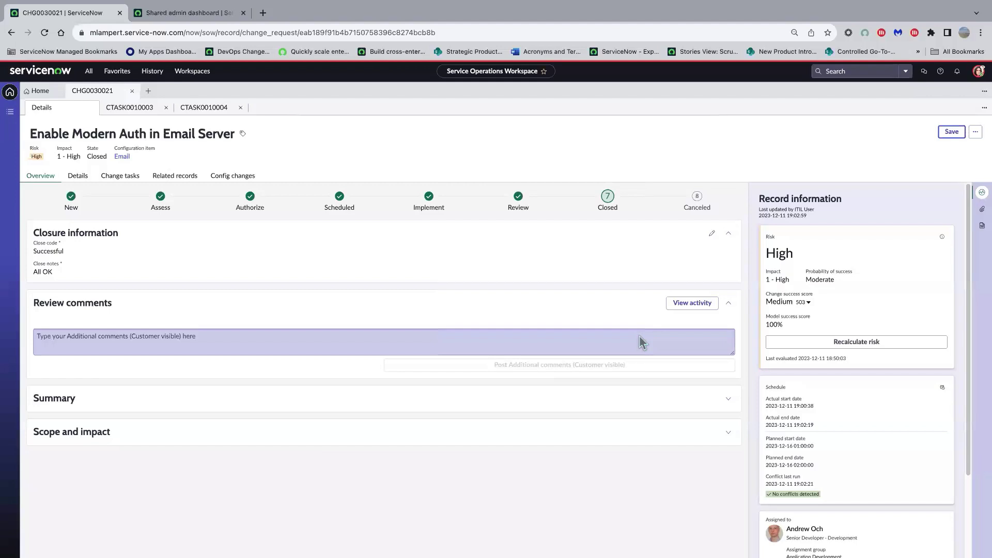
click(195, 74)
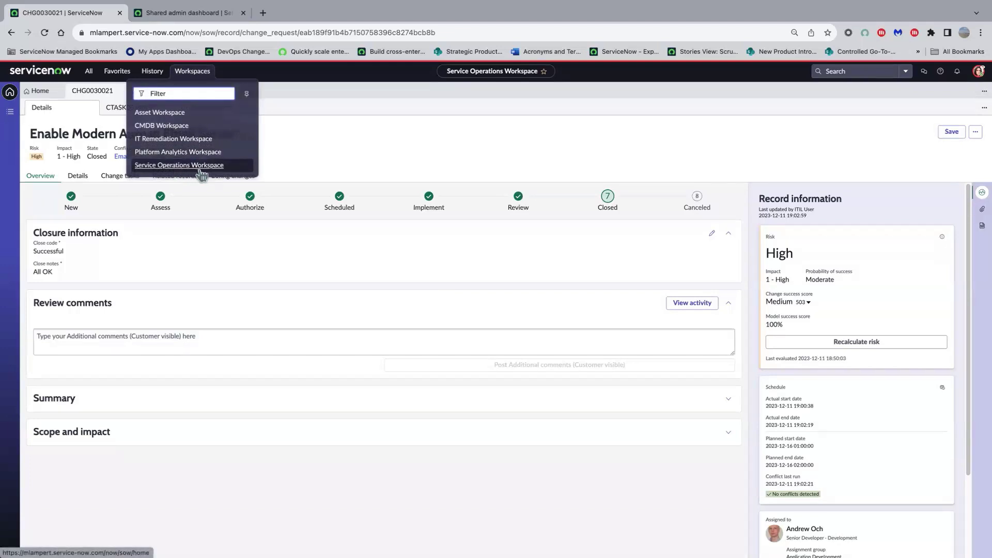
click(309, 259)
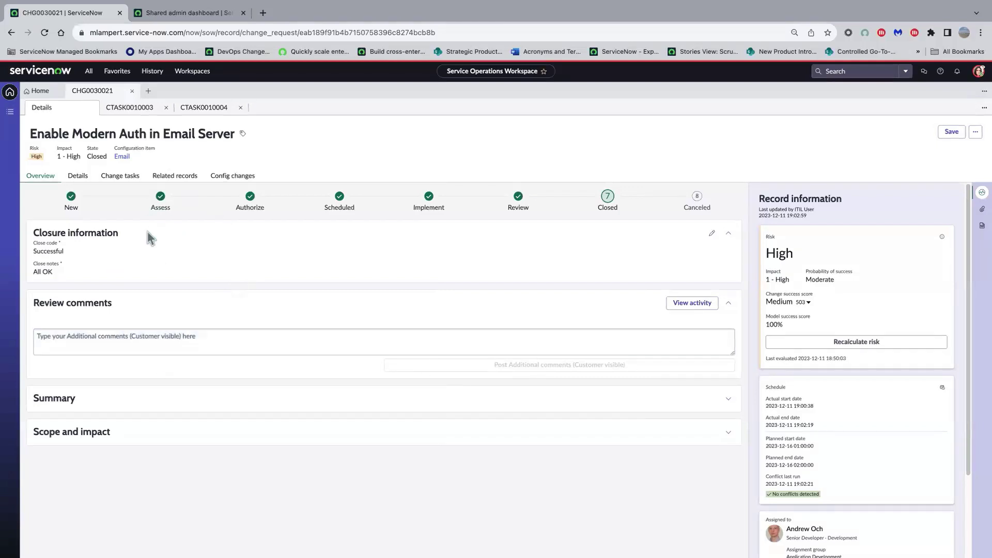
- Examine the closed change's detail fields and activity, plus the Approvers list among its related records, and return to the overview
click(86, 177)
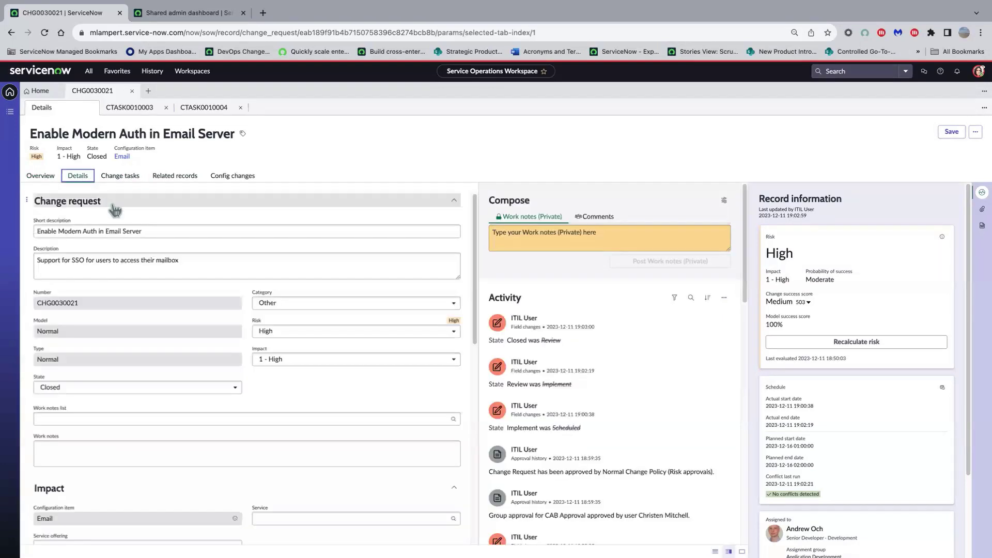
scroll(129, 251, down, 5)
scroll(129, 251, down, 3)
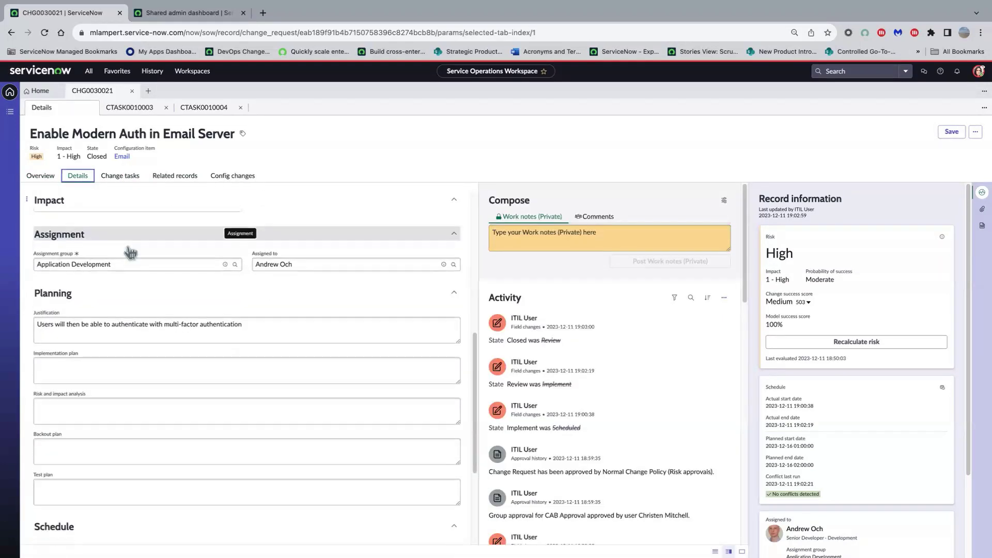
scroll(127, 248, up, 10)
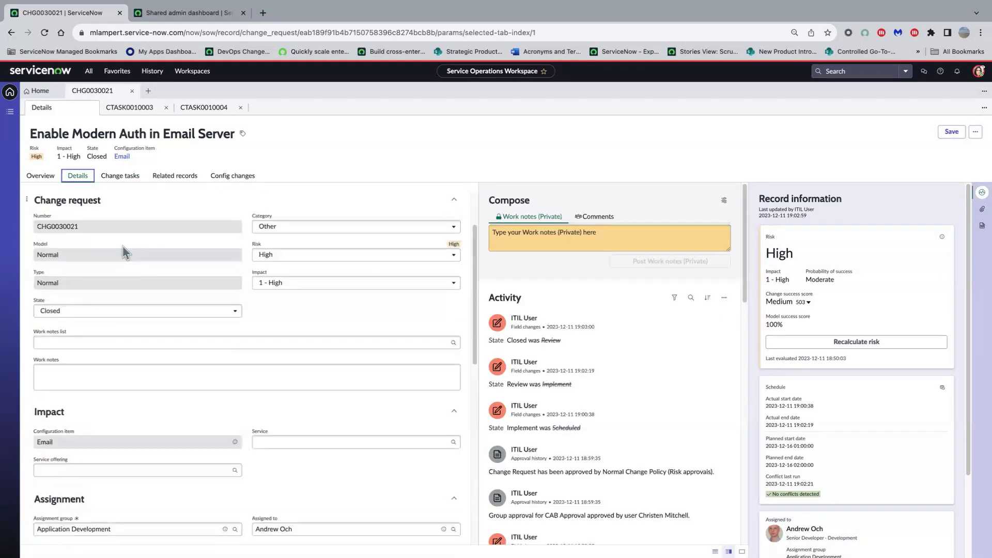
click(40, 176)
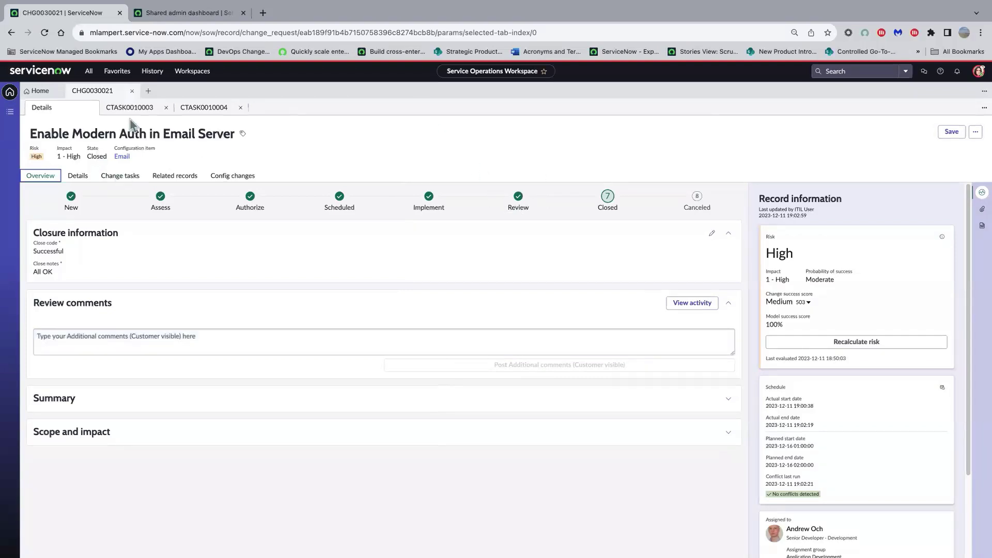
click(179, 177)
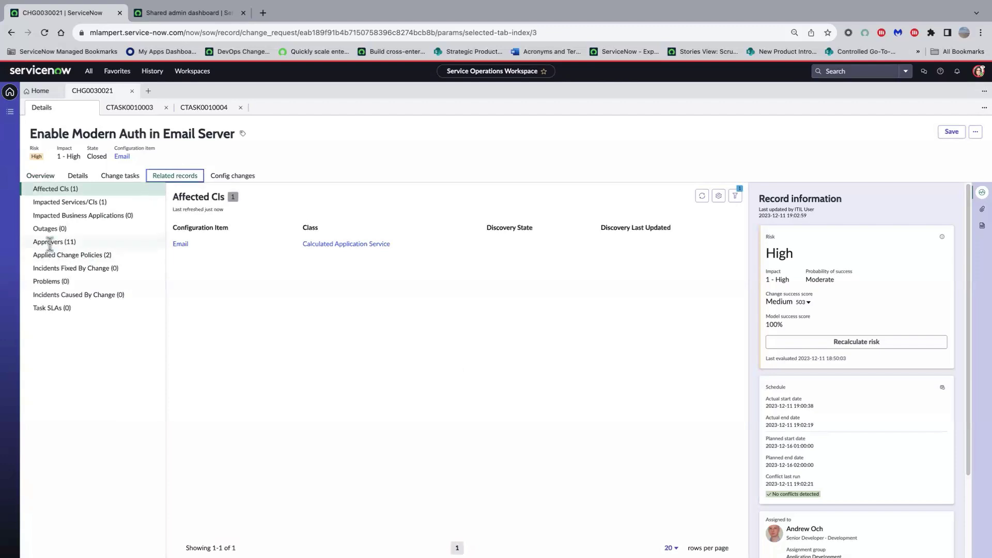
click(50, 242)
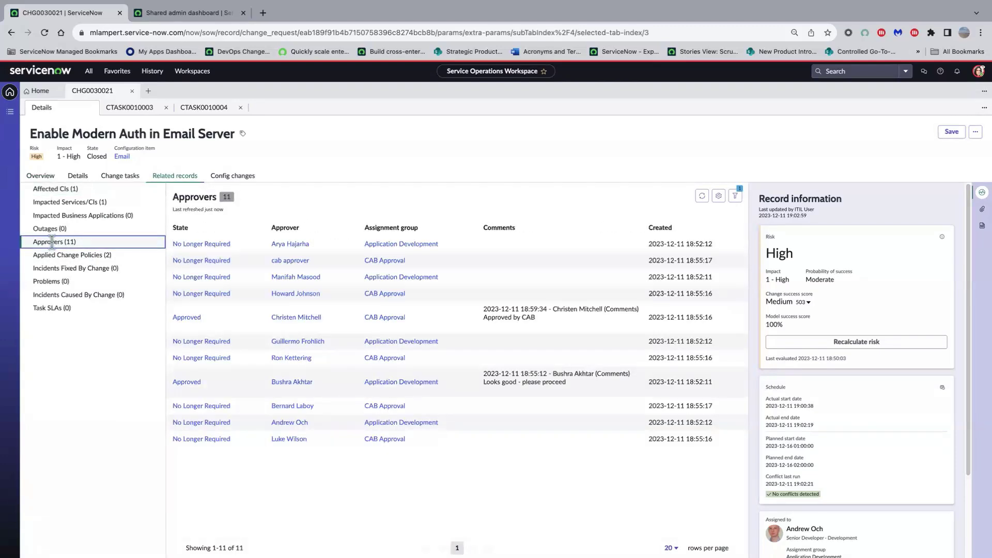
click(42, 177)
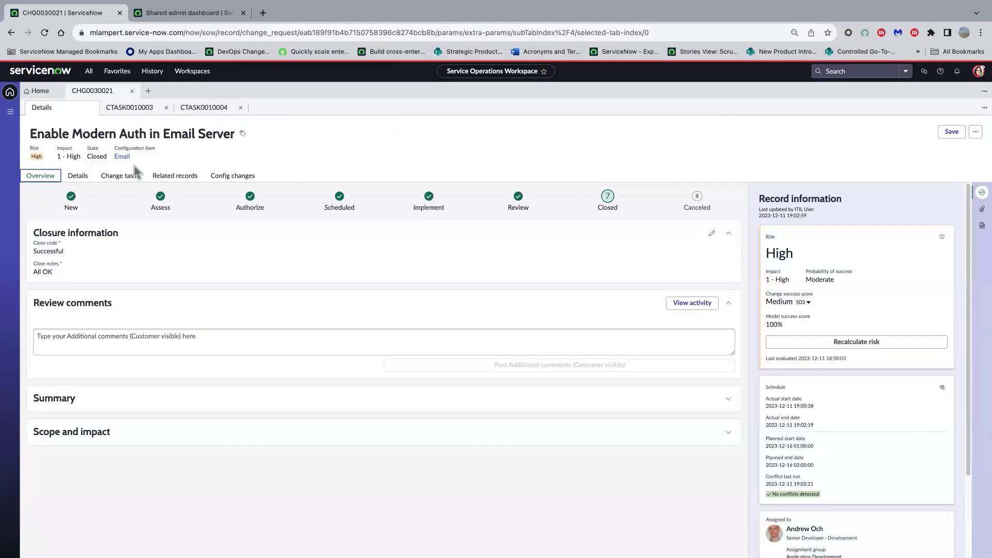
- End the impersonation and open the Change Overview Container list, filtering the application modules by "overview"
click(978, 71)
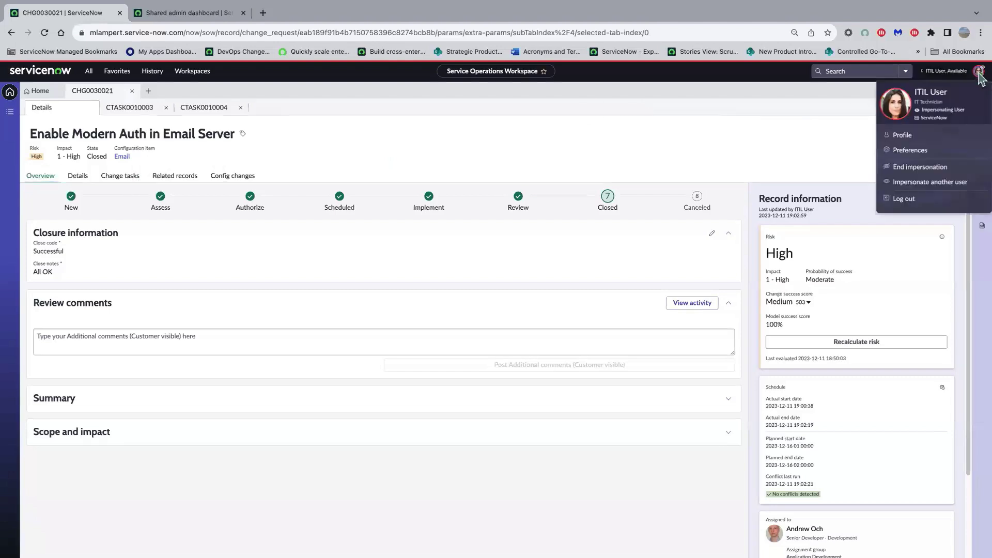
click(946, 168)
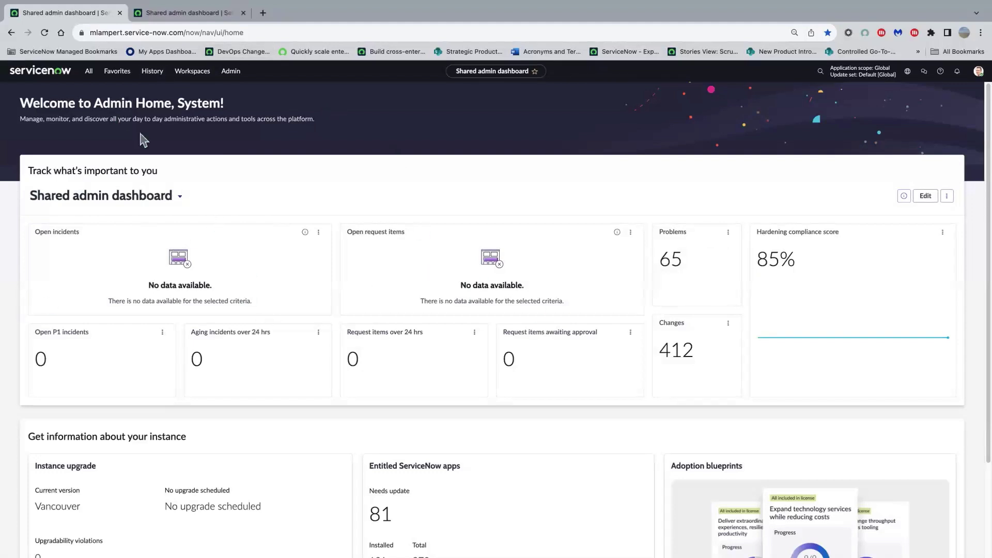
click(89, 73)
text(overview)
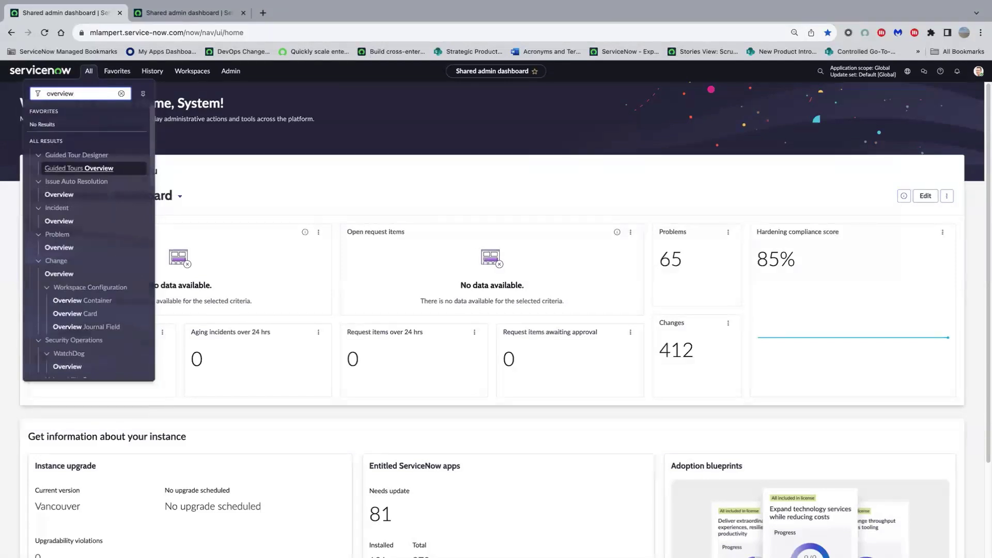
scroll(80, 245, down, 1)
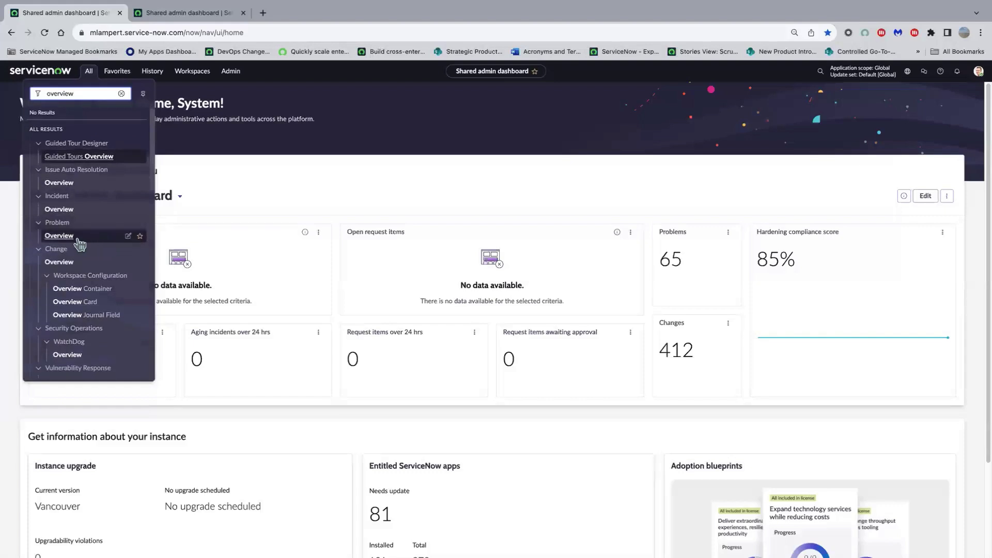
click(83, 288)
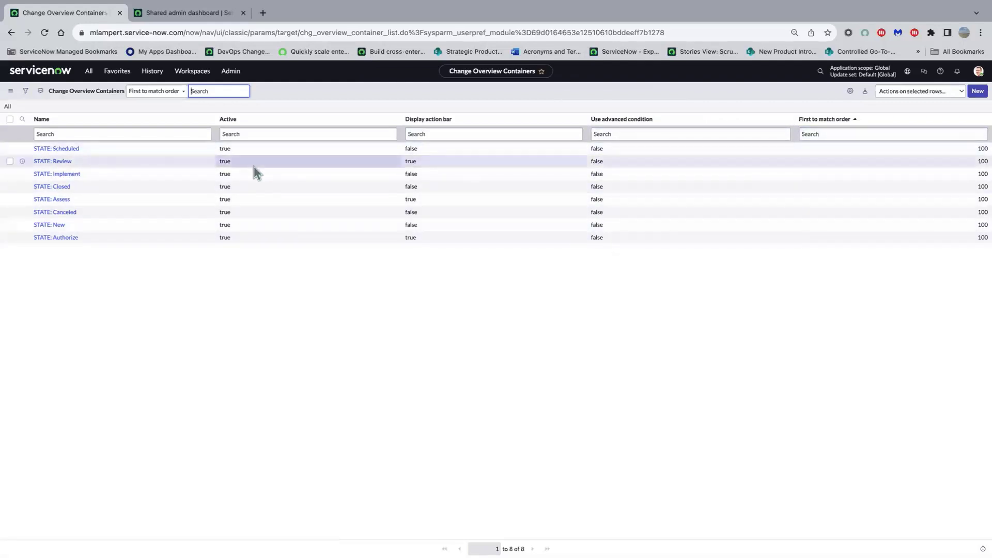
- Open the STATE: New overview container and enable editing of the record in its own application scope
click(58, 226)
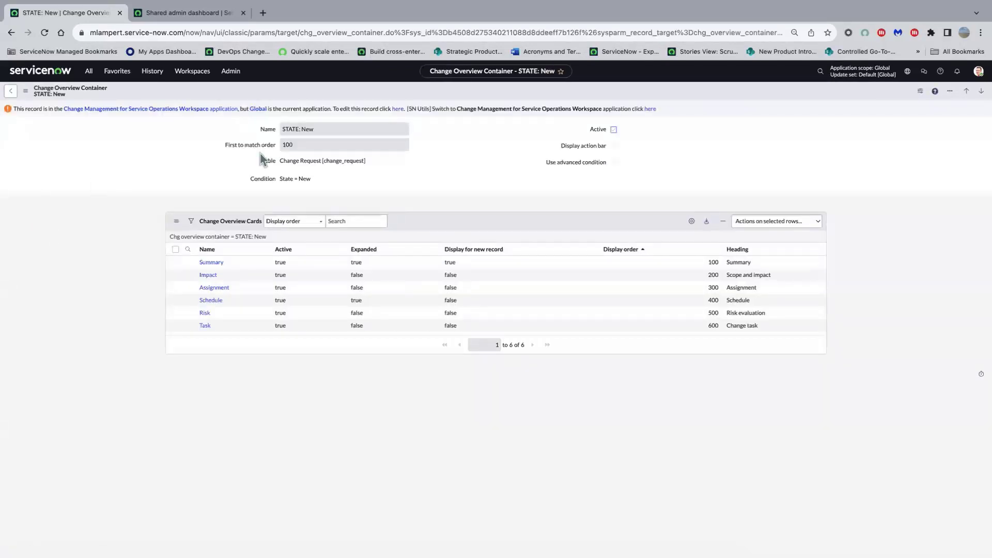
click(397, 109)
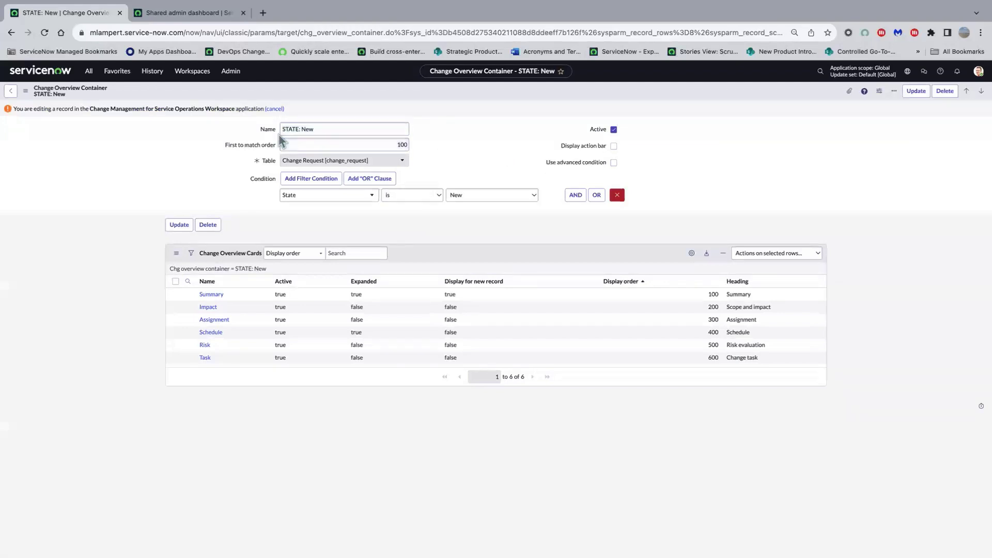
click(308, 130)
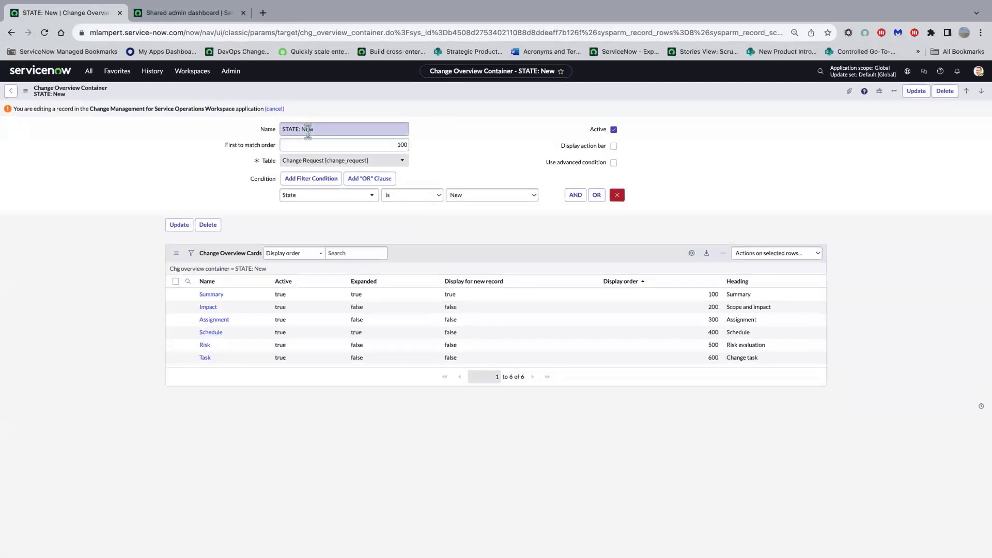
click(439, 150)
click(614, 130)
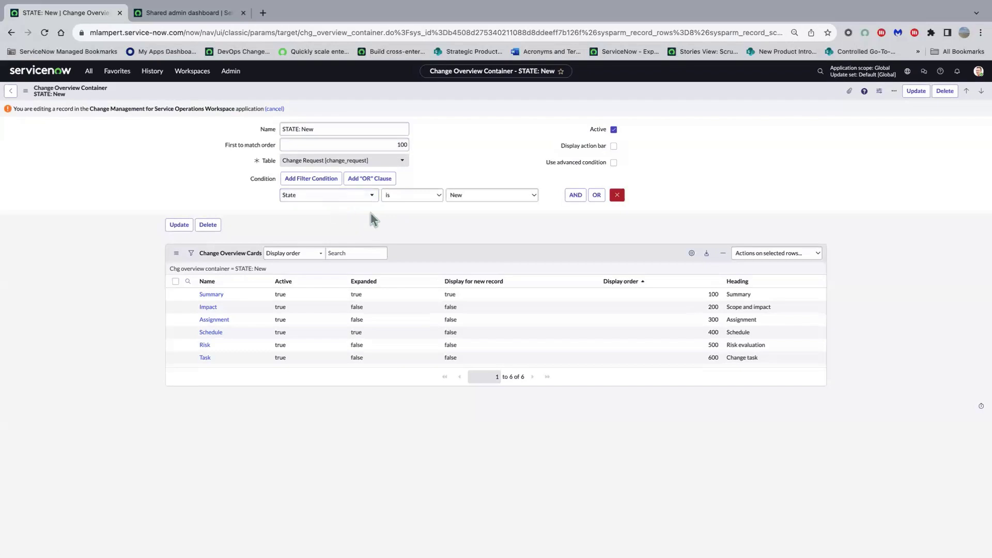
click(577, 197)
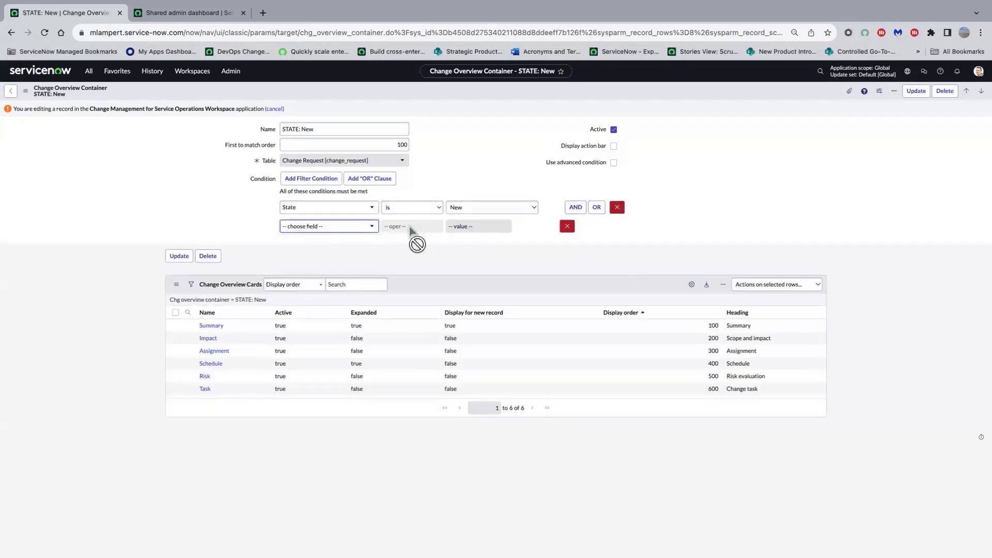
click(355, 228)
click(405, 263)
click(568, 228)
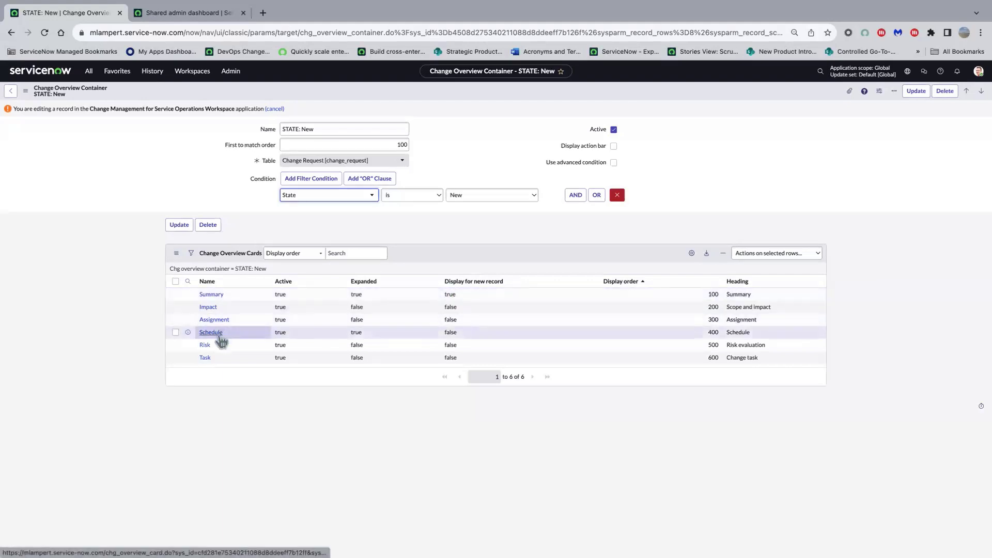
- Set Display for new record to true for the Schedule overview card and save the STATE: New container
double_click(452, 332)
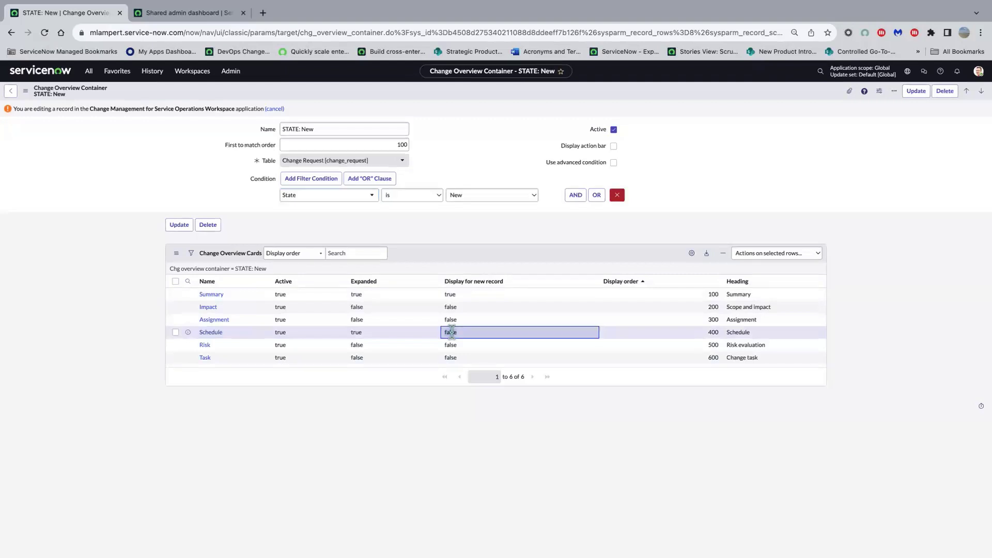
click(462, 336)
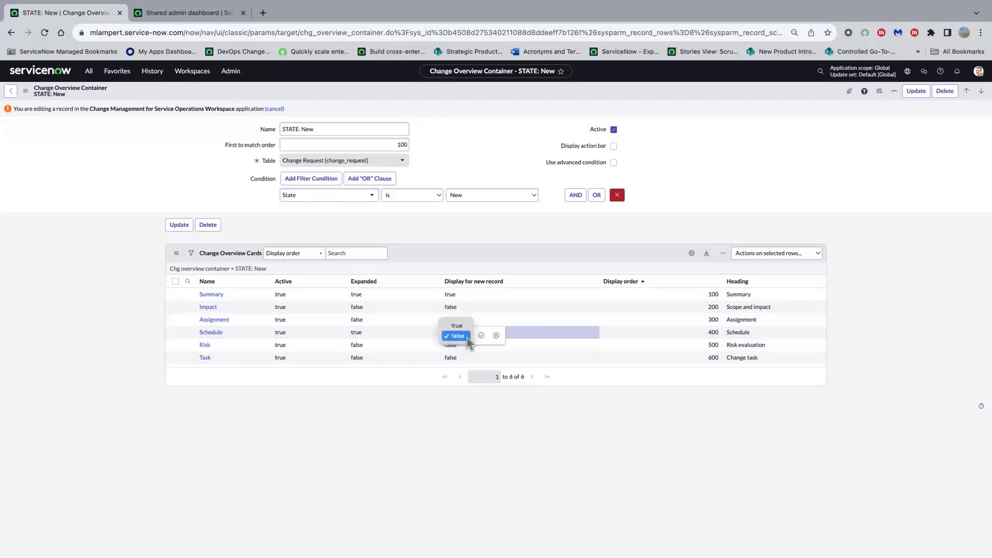
click(455, 324)
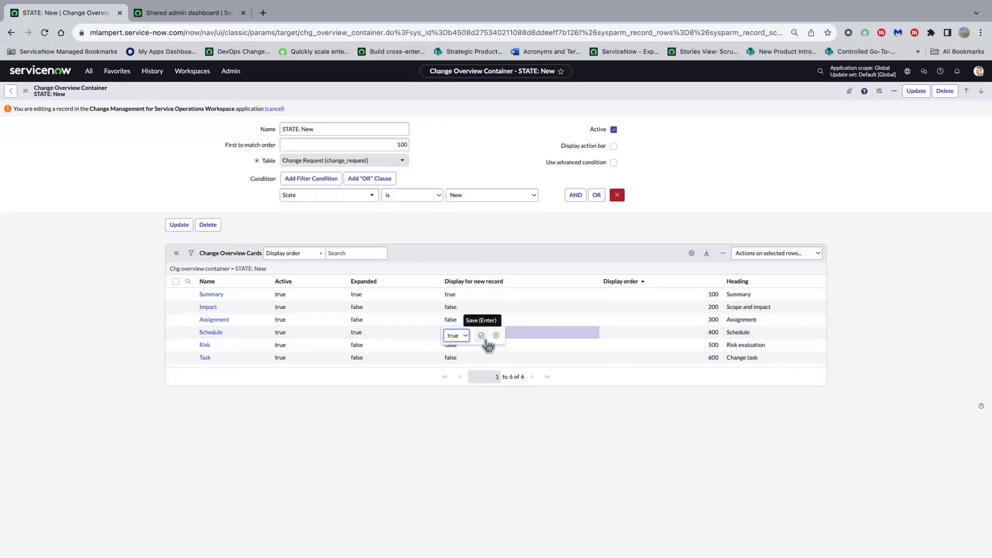
click(480, 336)
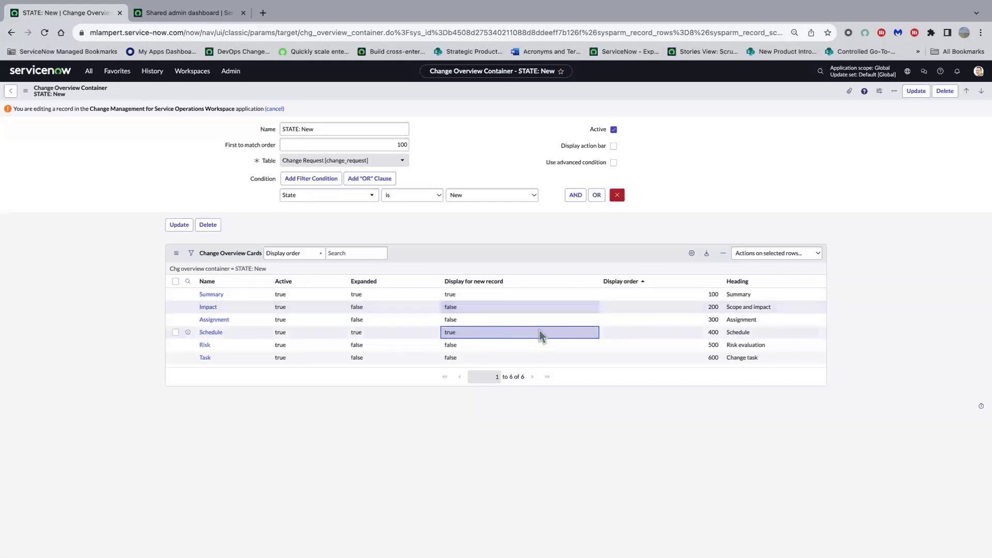
right_click(723, 92)
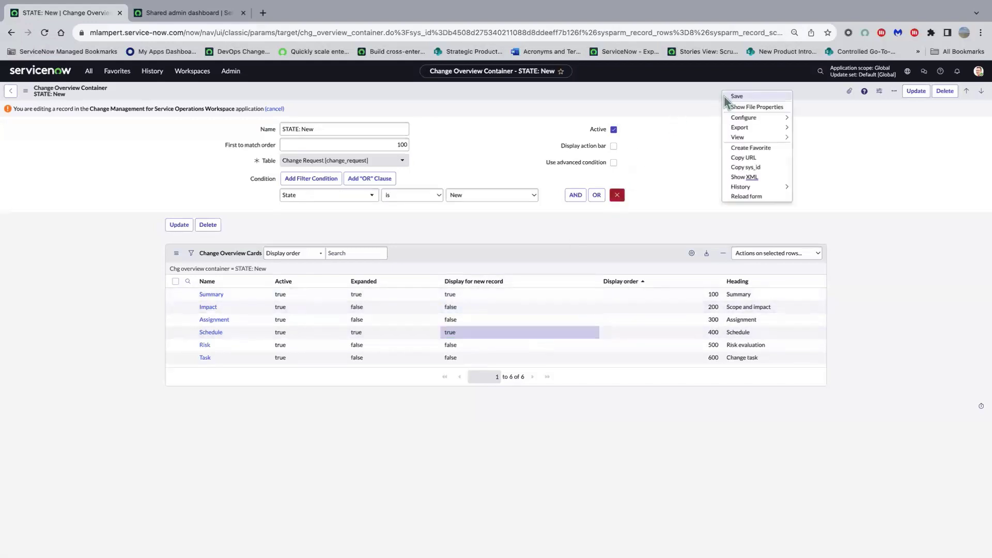
click(724, 98)
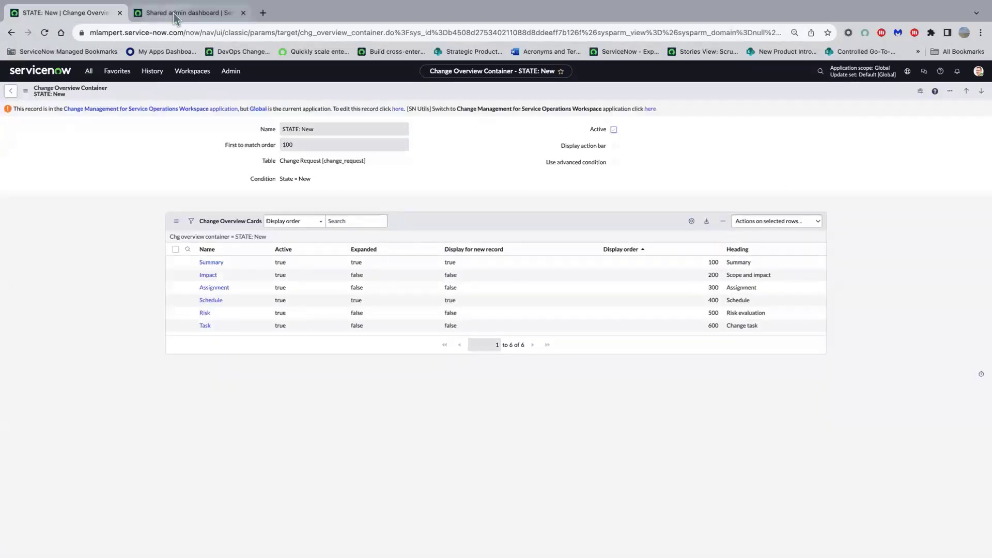
- In the other browser tab, open Service Operations Workspace and start a new change request using the Normal model
click(176, 13)
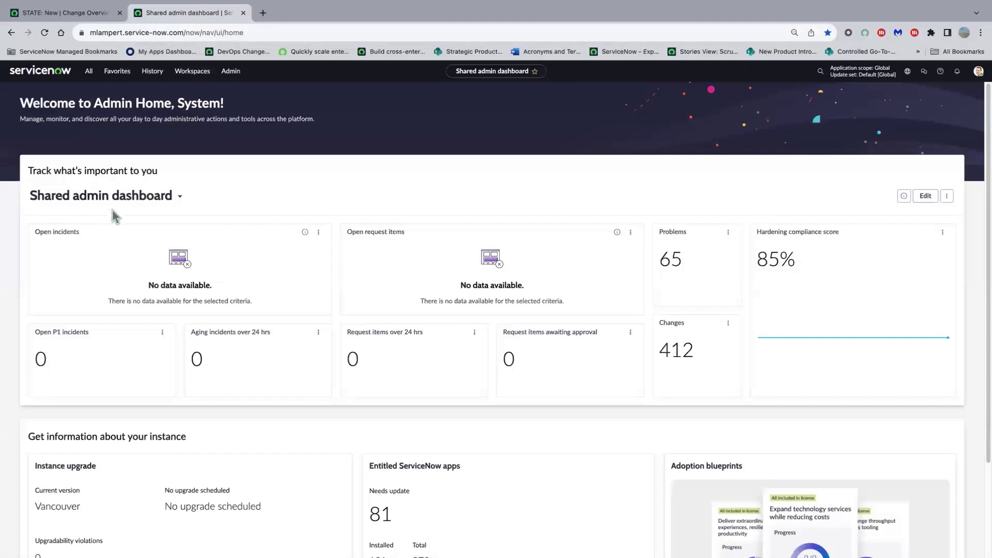
click(192, 71)
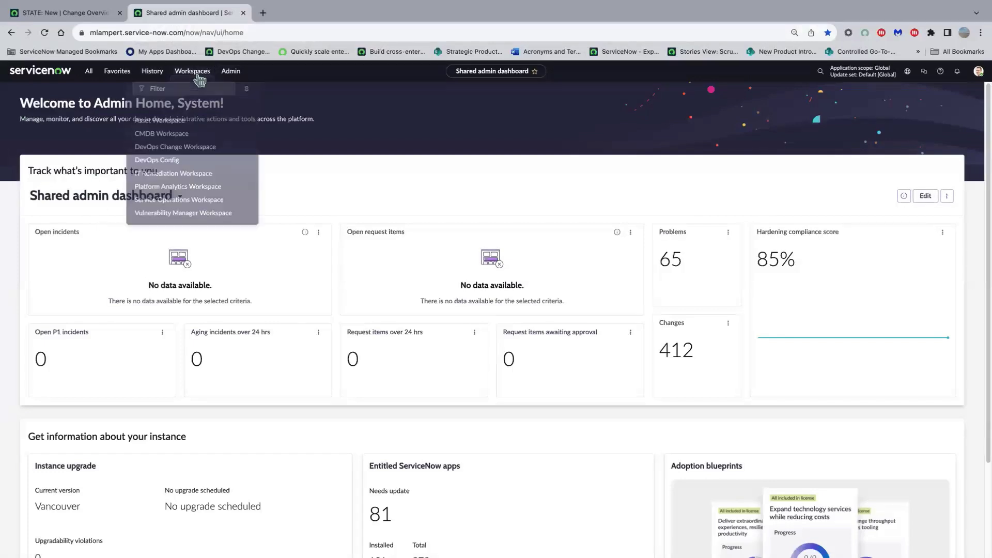
click(196, 192)
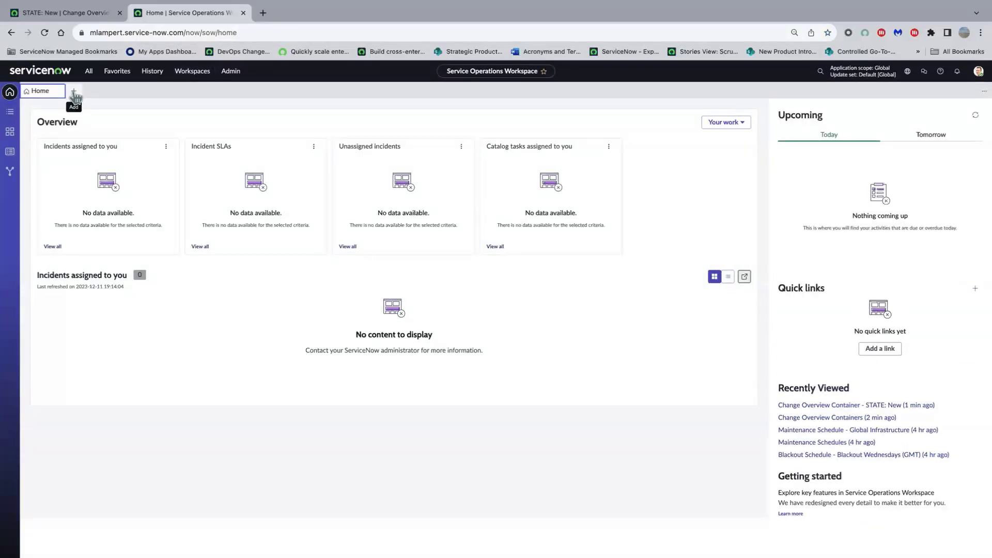
click(74, 92)
click(105, 132)
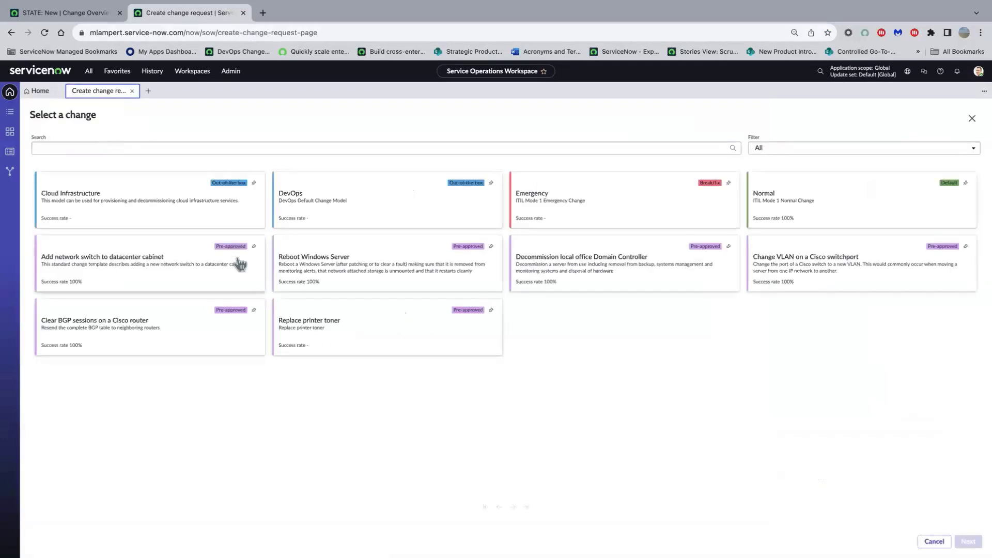
click(924, 203)
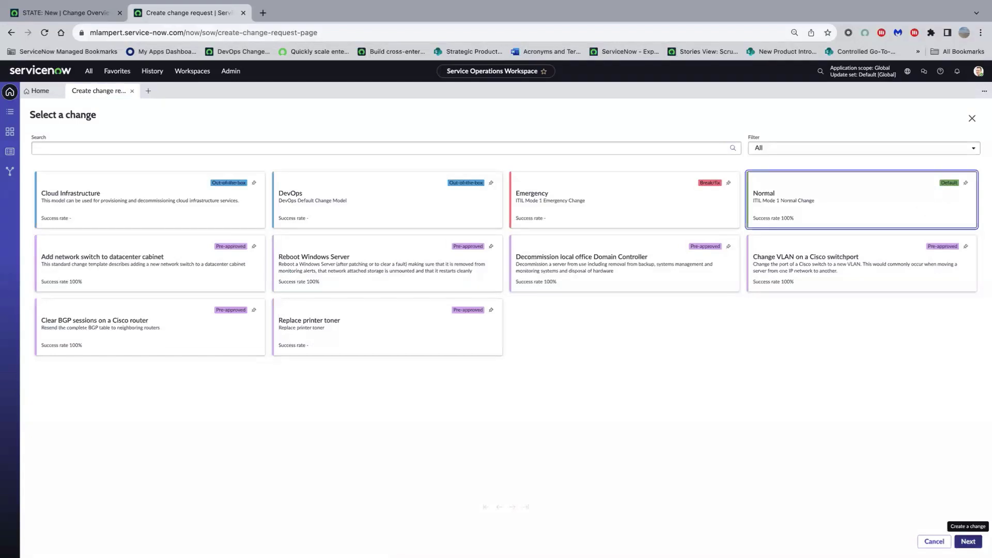
click(968, 541)
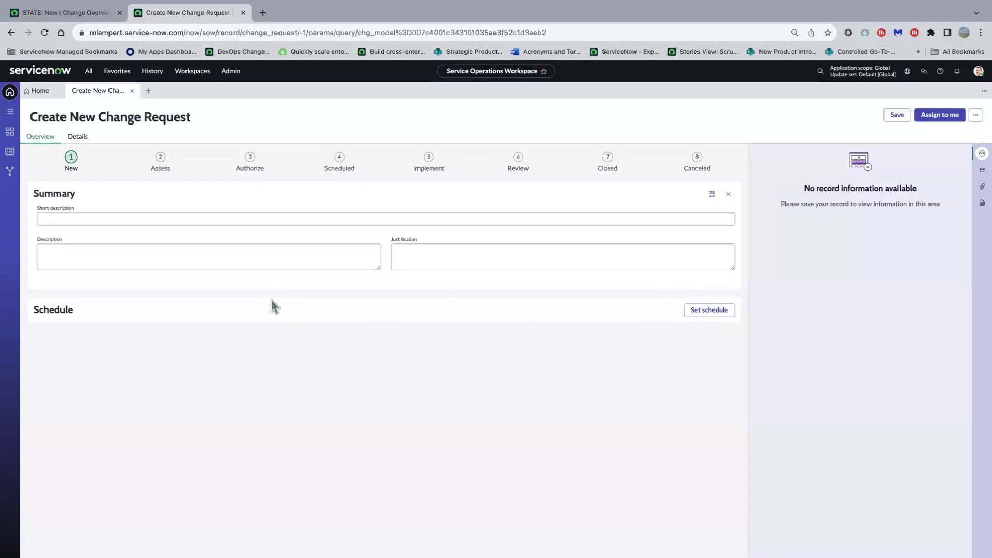
- Enter "dwqdwqd" as the new change's short description, description and justification, and save the record
click(76, 218)
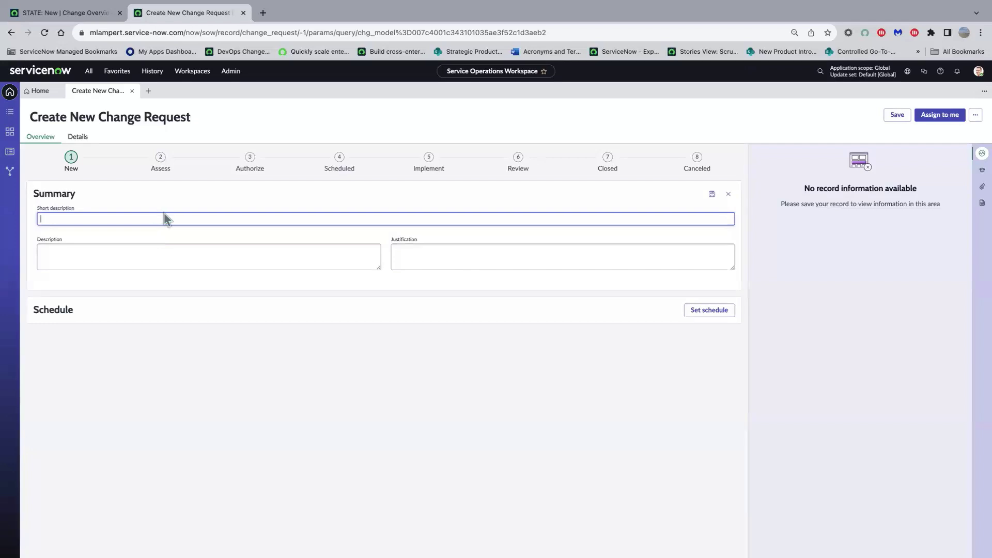
text(dwqdwqd)
click(171, 251)
text(dwqdwqd)
click(455, 257)
text(d)
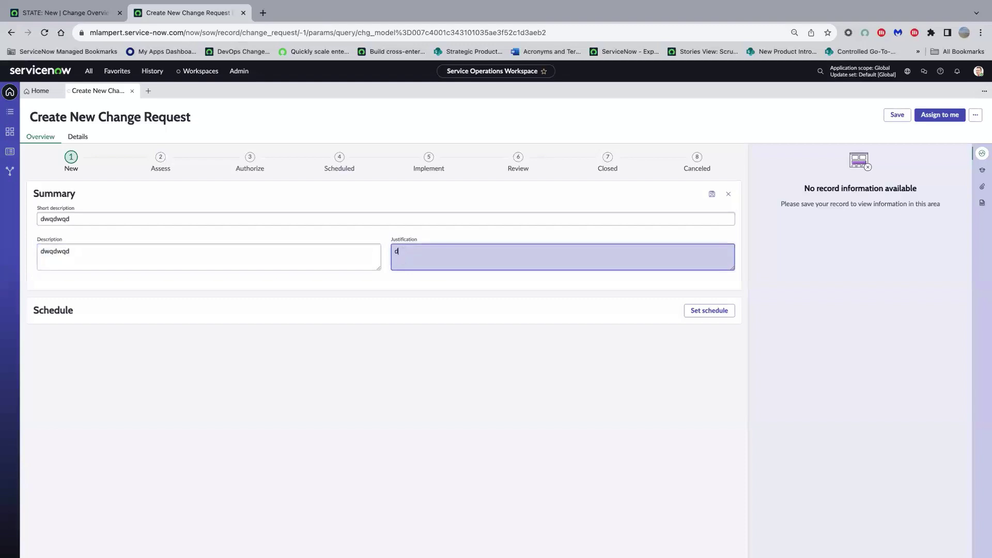
click(891, 118)
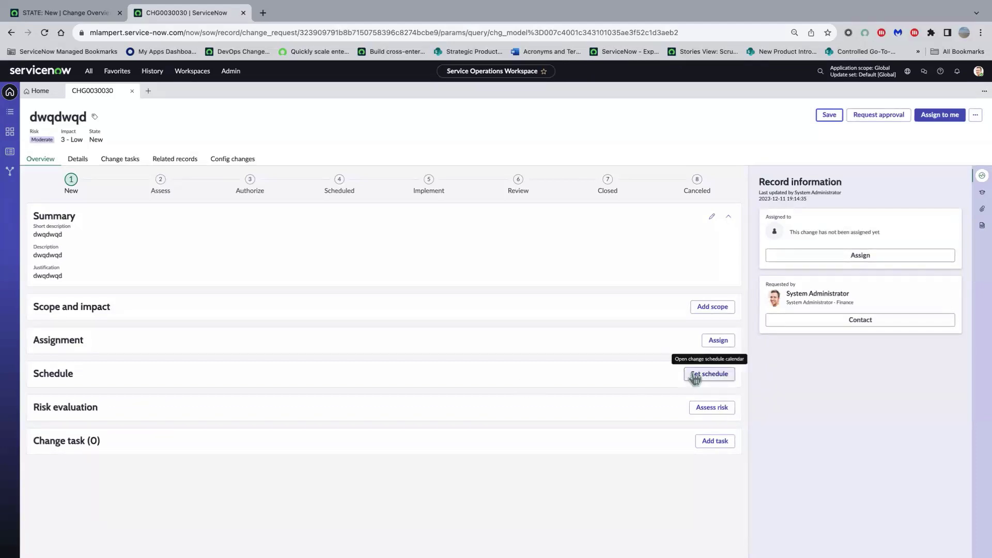
click(61, 16)
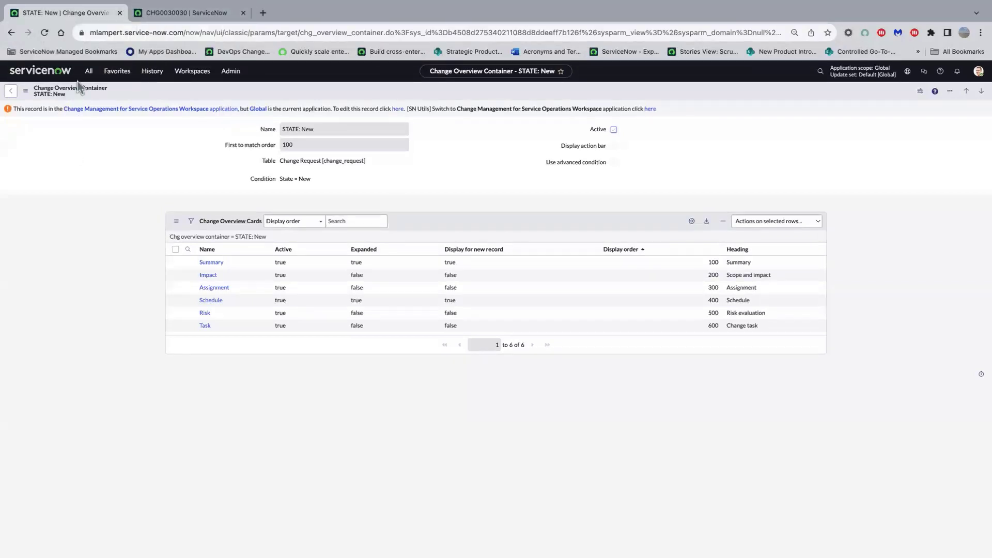
click(177, 14)
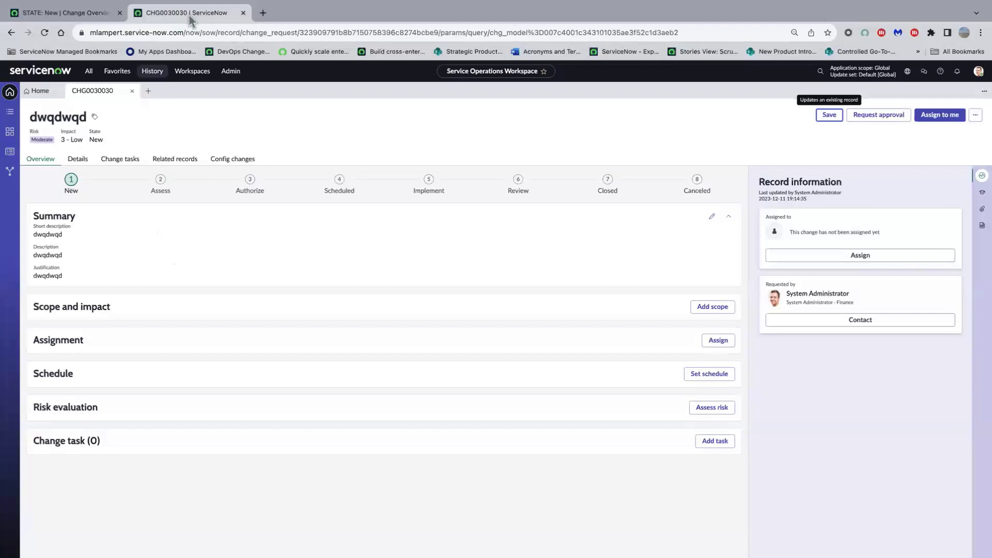
mouse_move(93, 1)
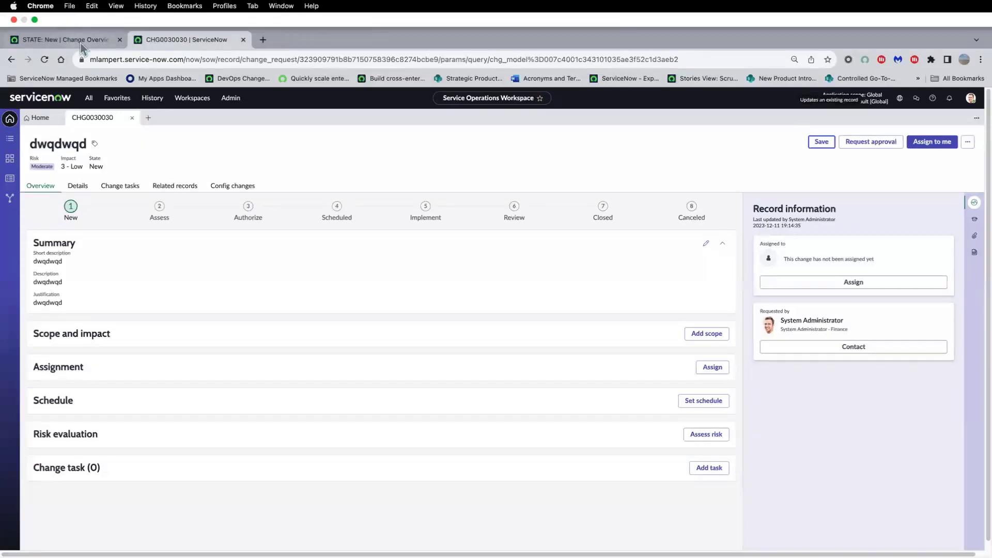
- In the STATE: New browser tab, filter the application modules by "change" and open the "dwqdwqd" change from the open change requests
click(80, 41)
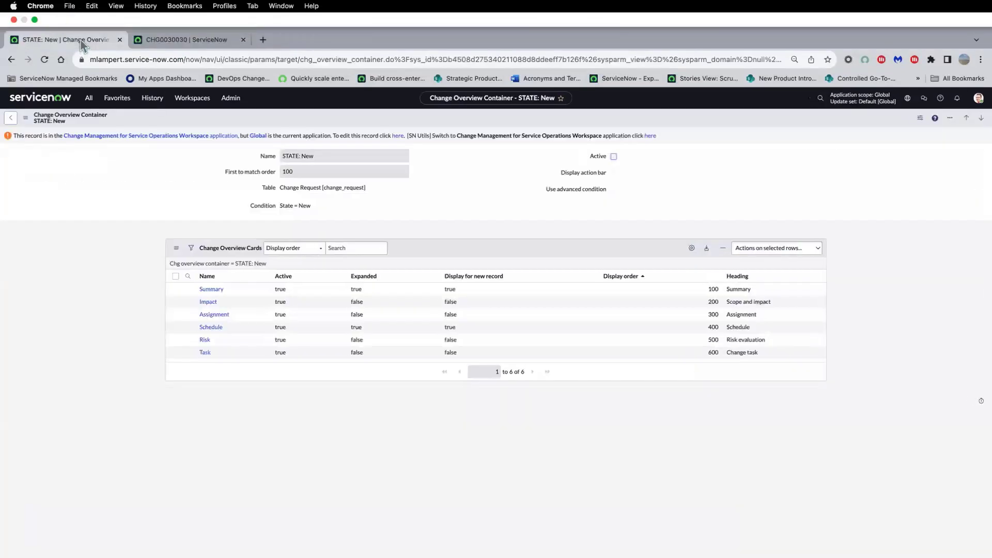
click(34, 20)
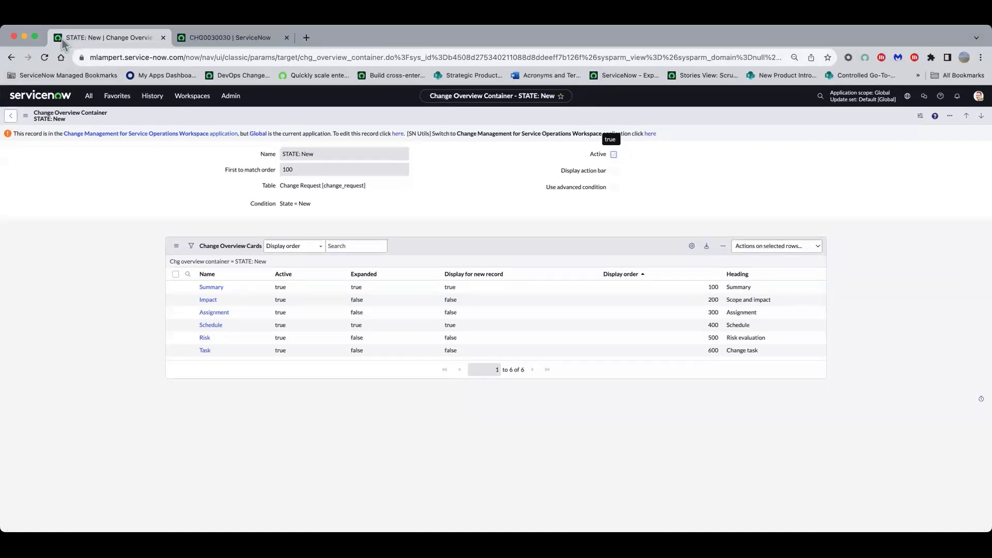
click(35, 37)
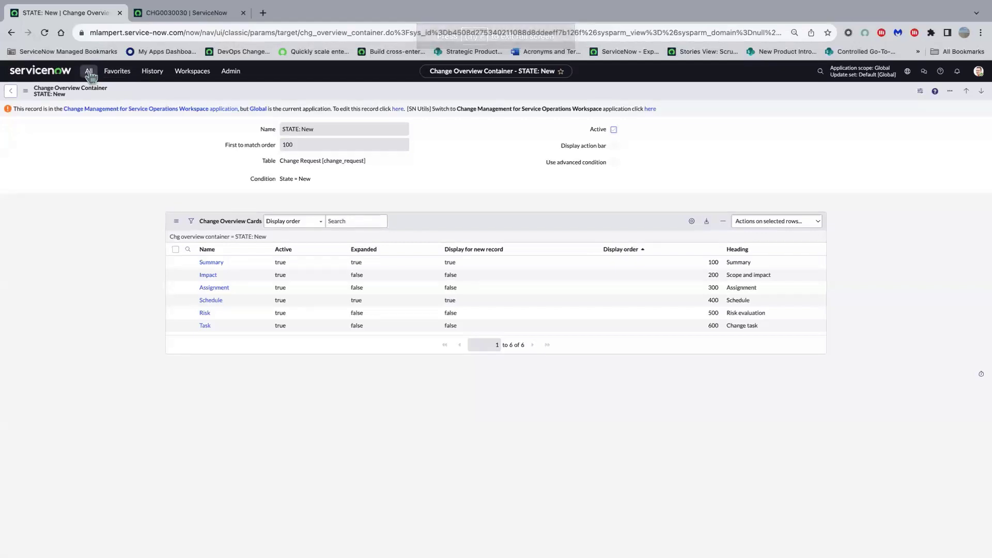
click(89, 72)
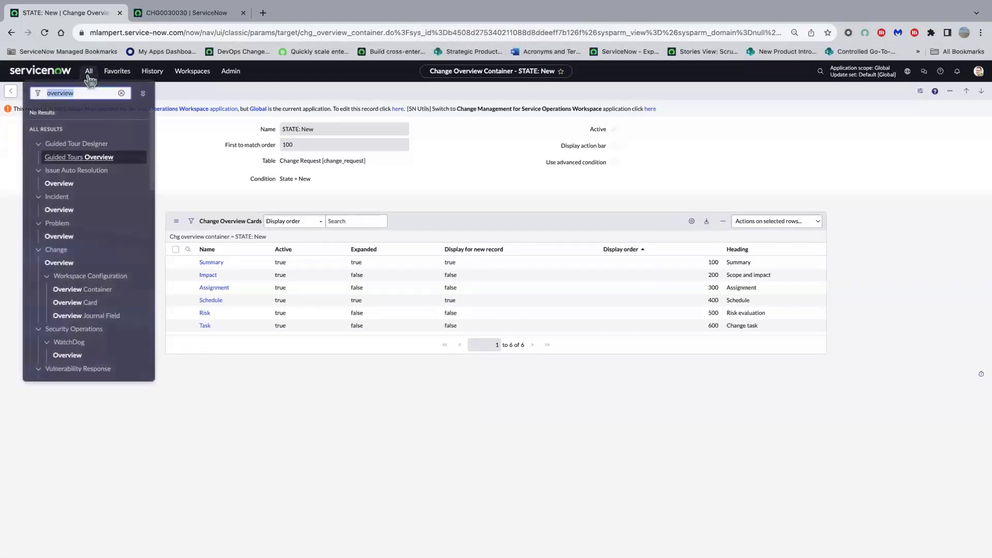
text(chanhge)
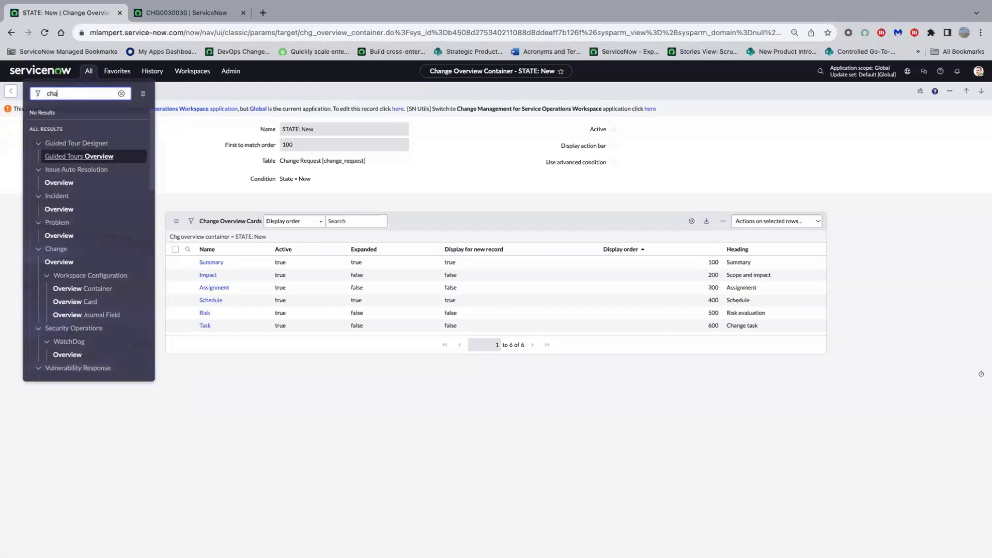
key(BackSpace)
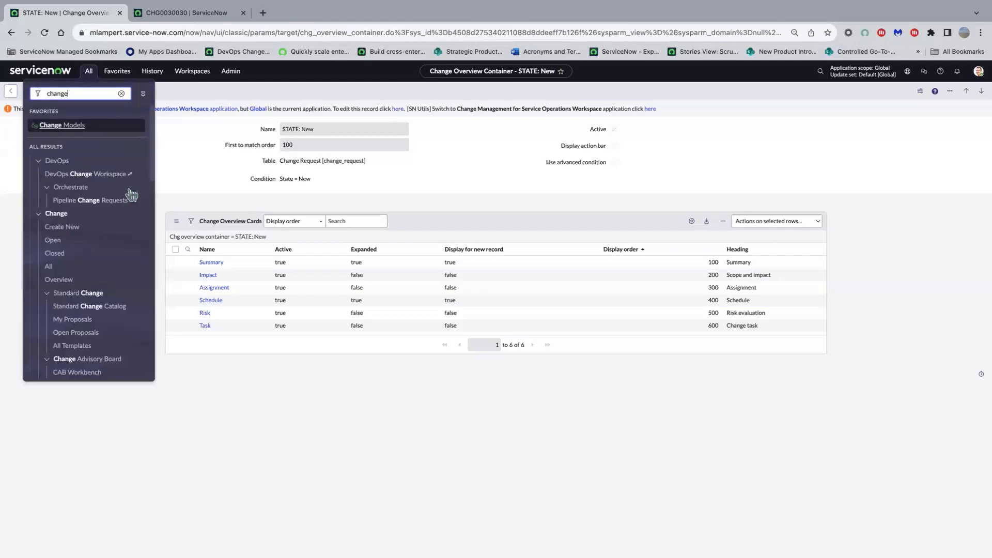
click(51, 240)
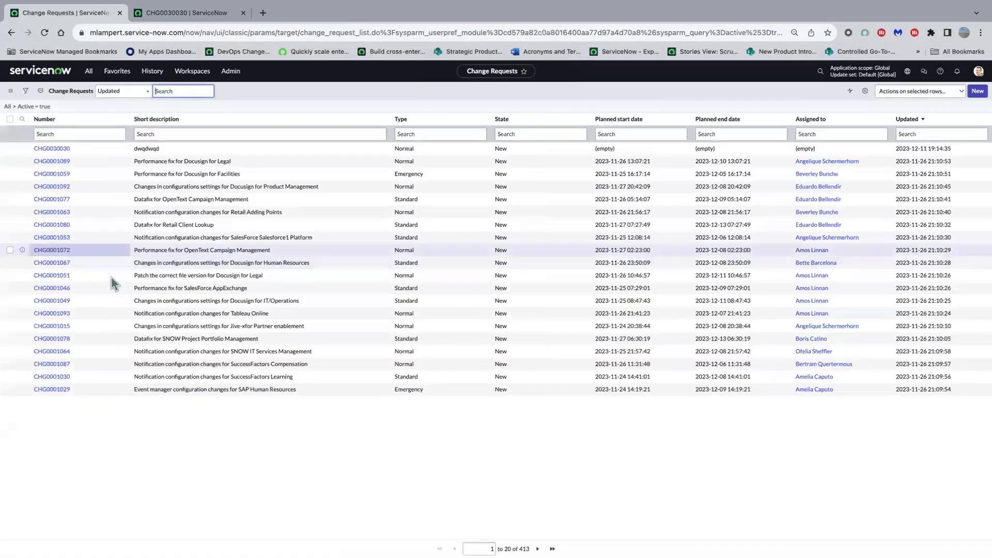
click(65, 149)
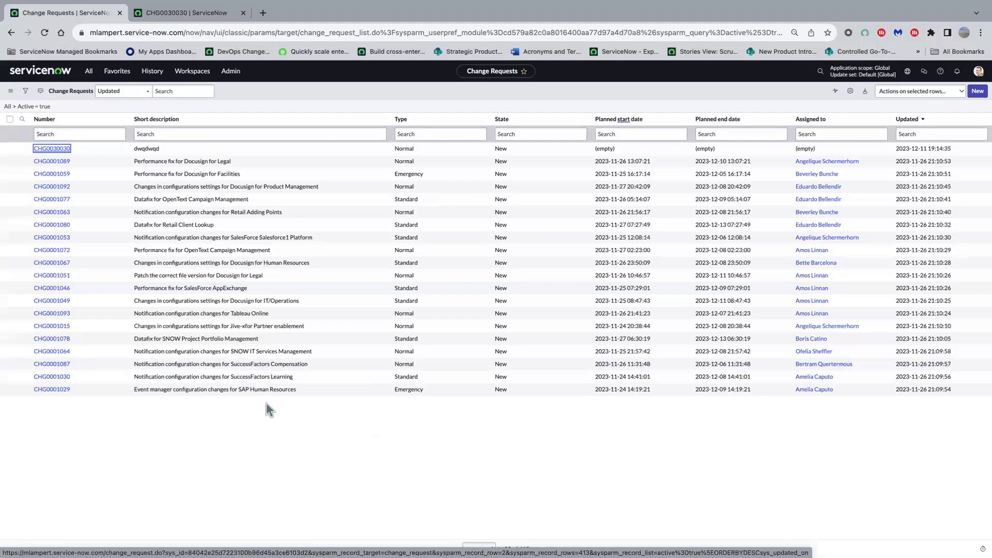
key(Return)
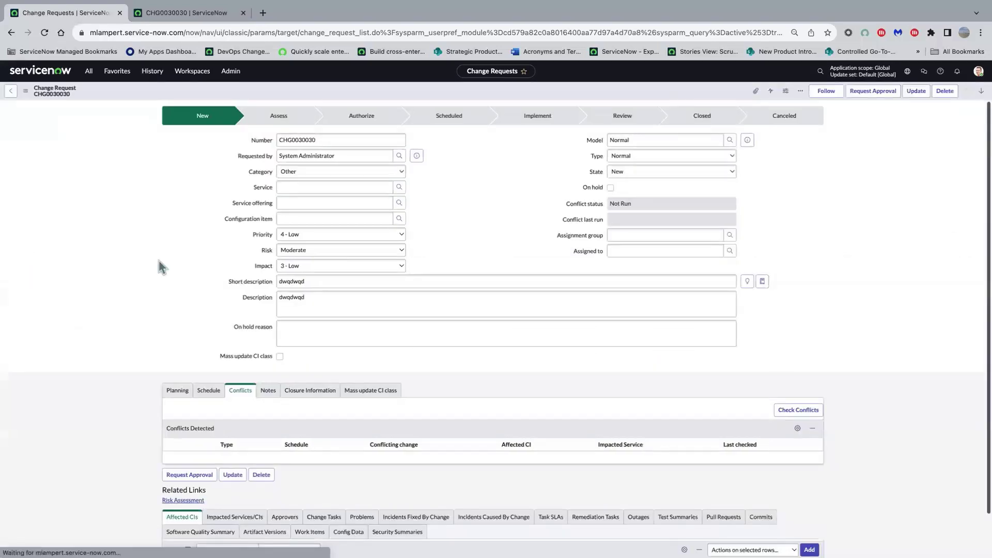
- Open the form layout configuration for the change request and switch it to the SOW-Change-Overview view
click(26, 93)
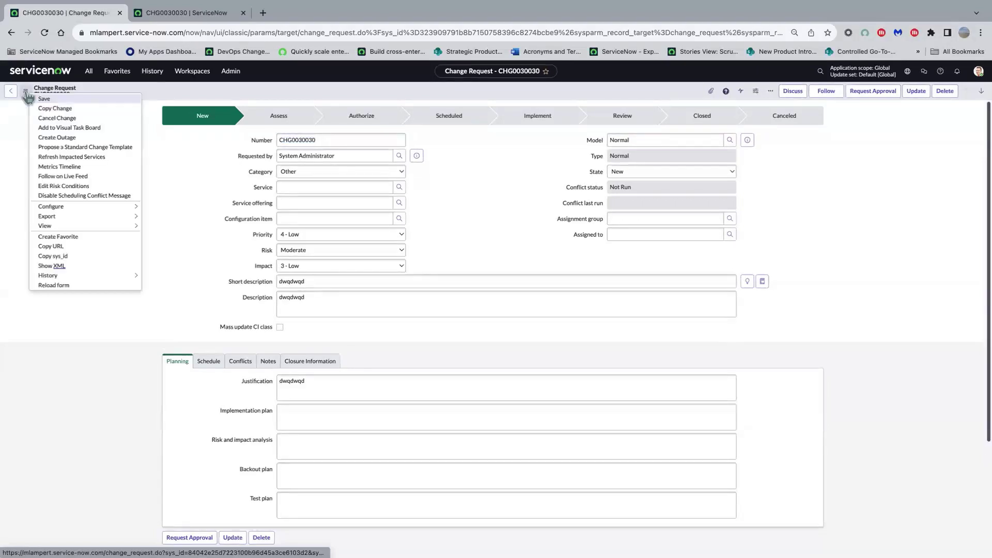
mouse_move(89, 204)
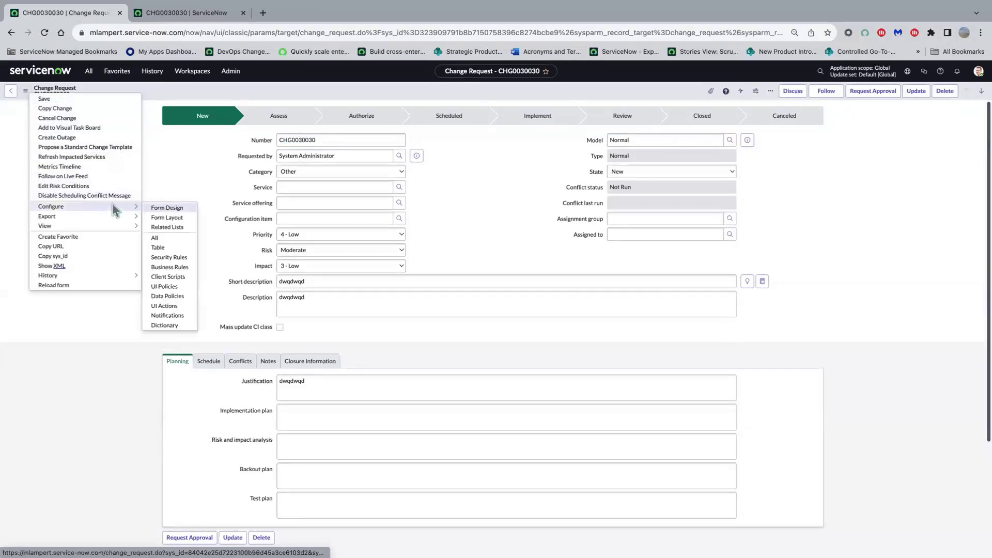
click(166, 218)
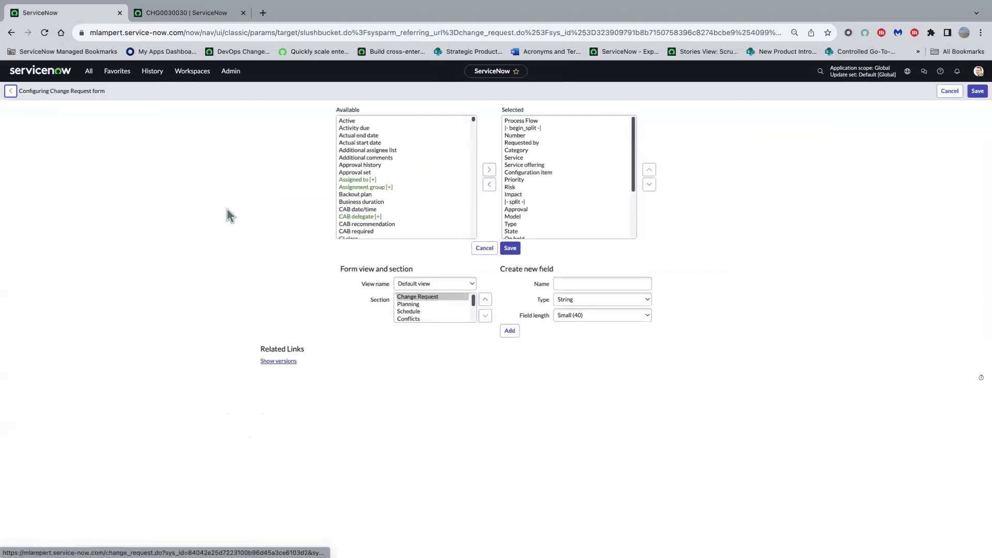
click(476, 288)
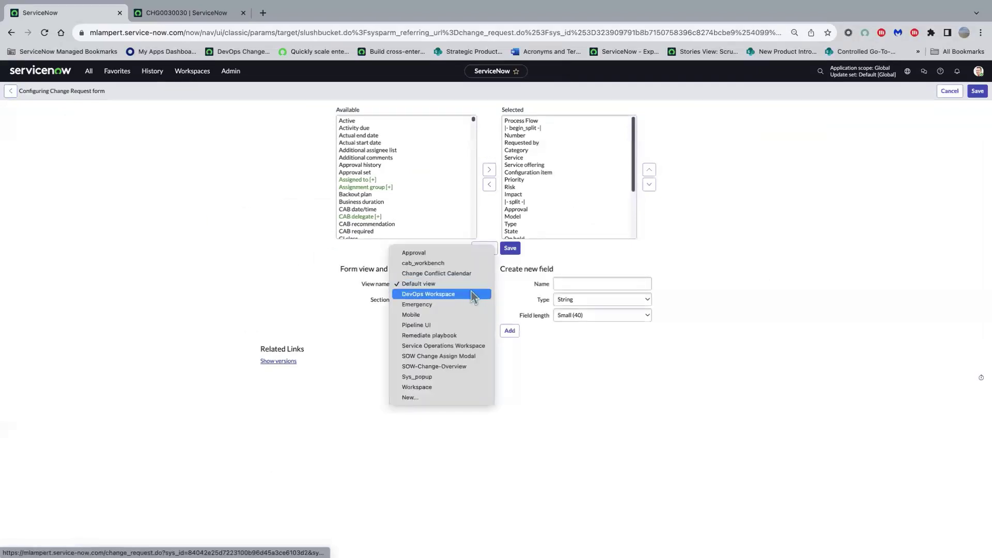
click(457, 368)
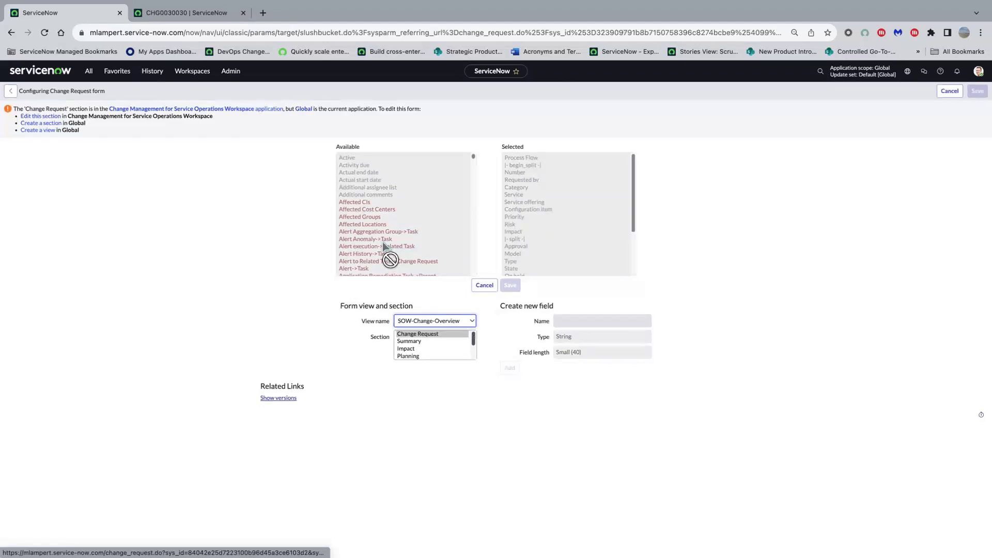
- Select the Summary section of the view and enable editing it in the Change Management for Service Operations Workspace scope
click(401, 333)
mouse_move(473, 346)
mouse_down()
mouse_move(474, 355)
mouse_move(477, 341)
mouse_up()
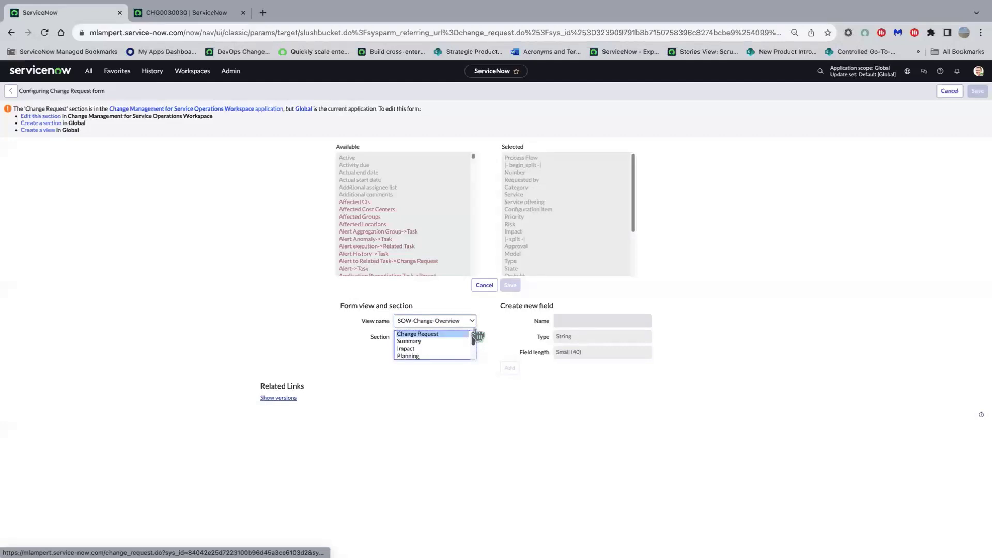
mouse_move(476, 342)
mouse_down()
mouse_move(479, 360)
mouse_move(471, 339)
mouse_up()
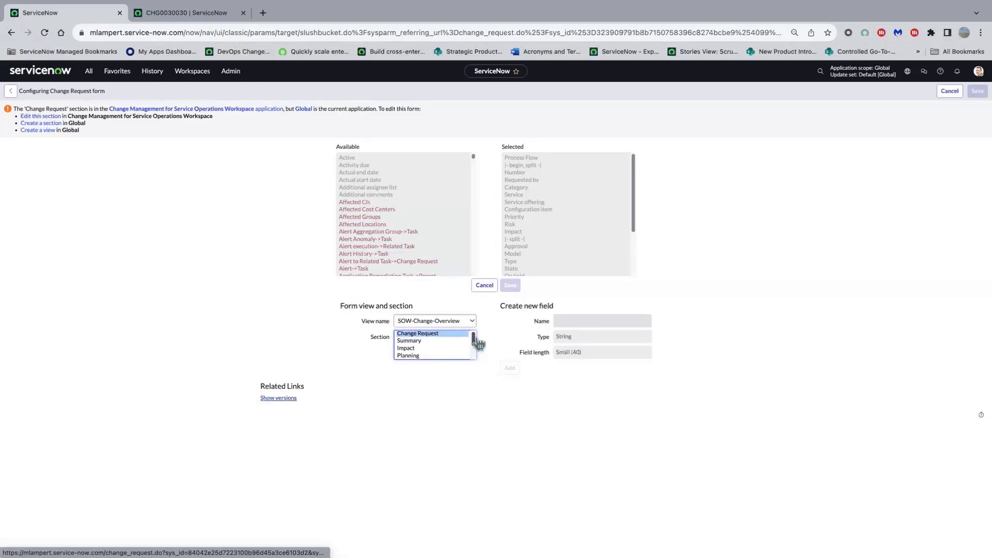
click(413, 342)
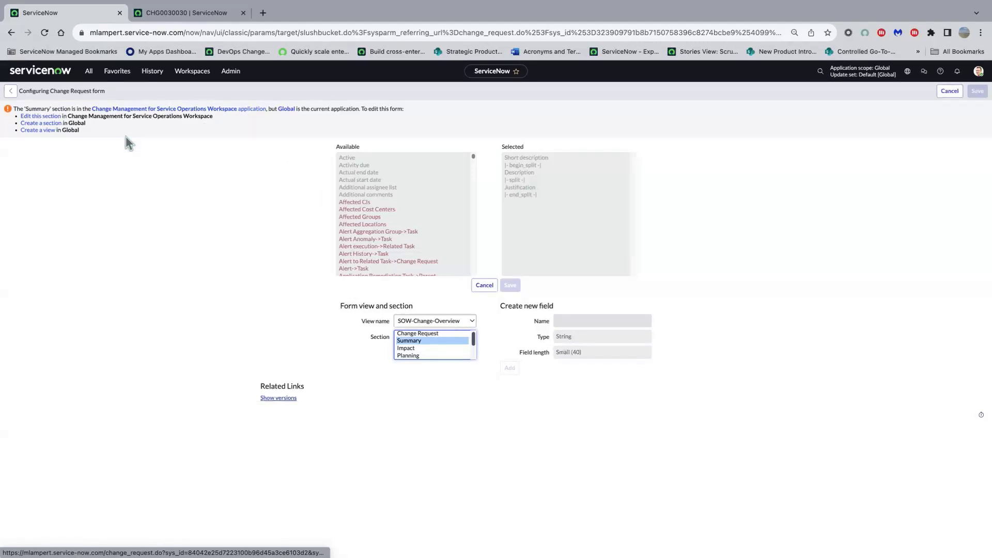
click(37, 116)
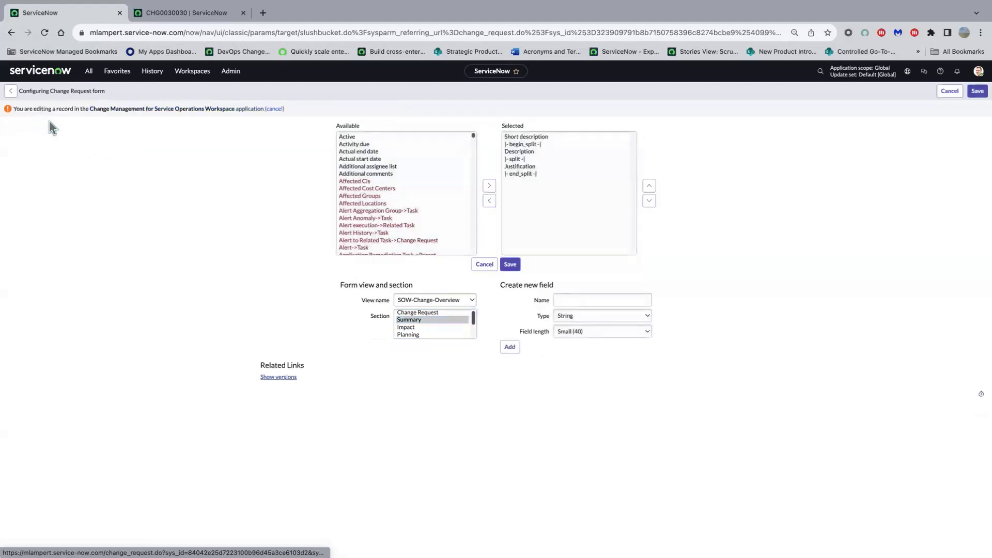
- Add the Risk and impact analysis field at the end of the Summary section's selected fields and save the layout
drag(473, 138, 478, 214)
scroll(341, 181, down, 5)
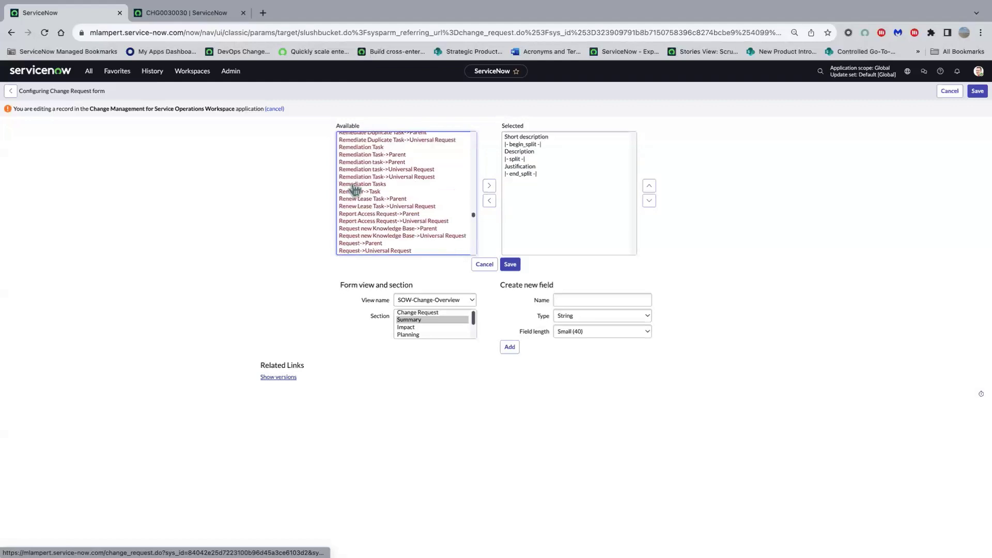
scroll(360, 199, down, 2)
scroll(367, 206, up, 4)
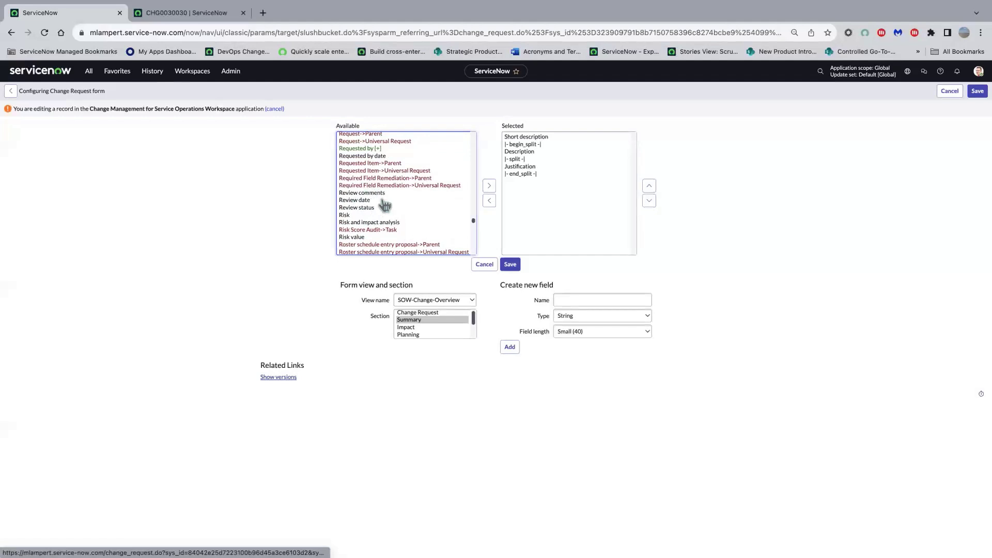
click(381, 223)
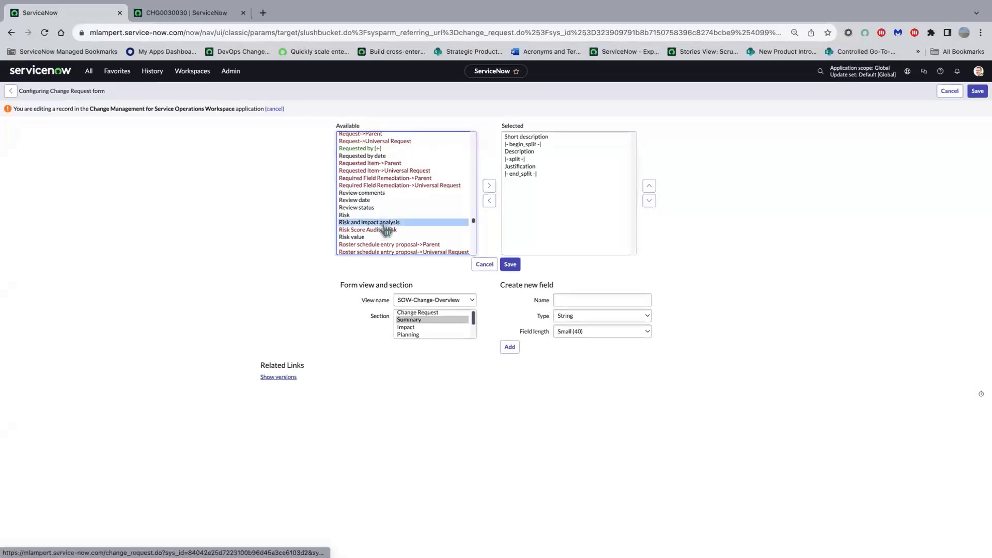
click(489, 187)
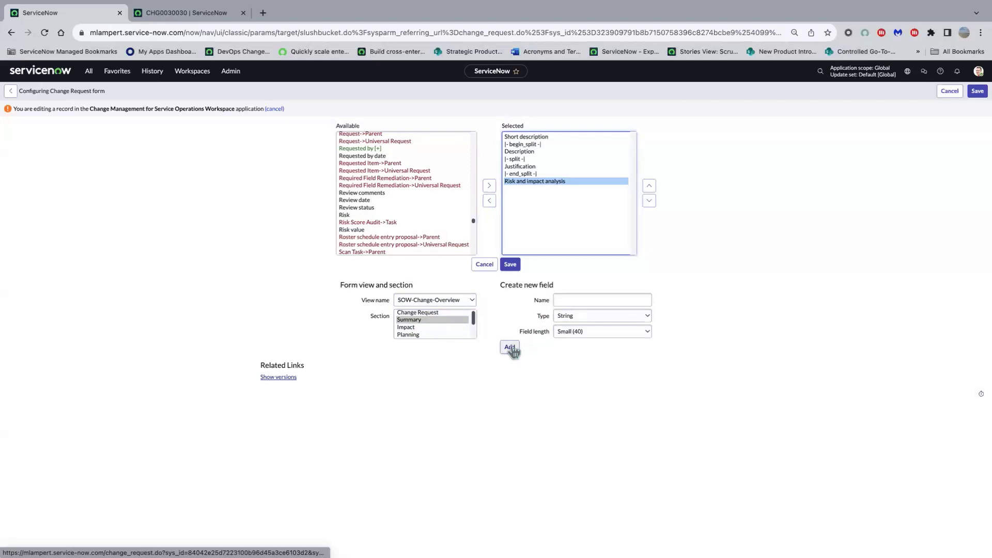
click(519, 269)
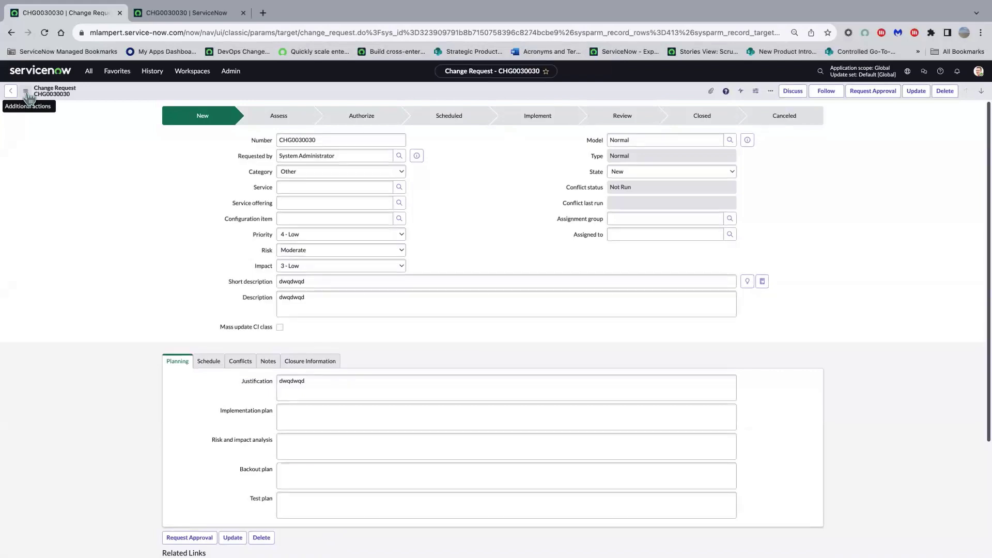
- Switch the change request form to the SOW-Change-Overview view
click(26, 92)
mouse_move(101, 227)
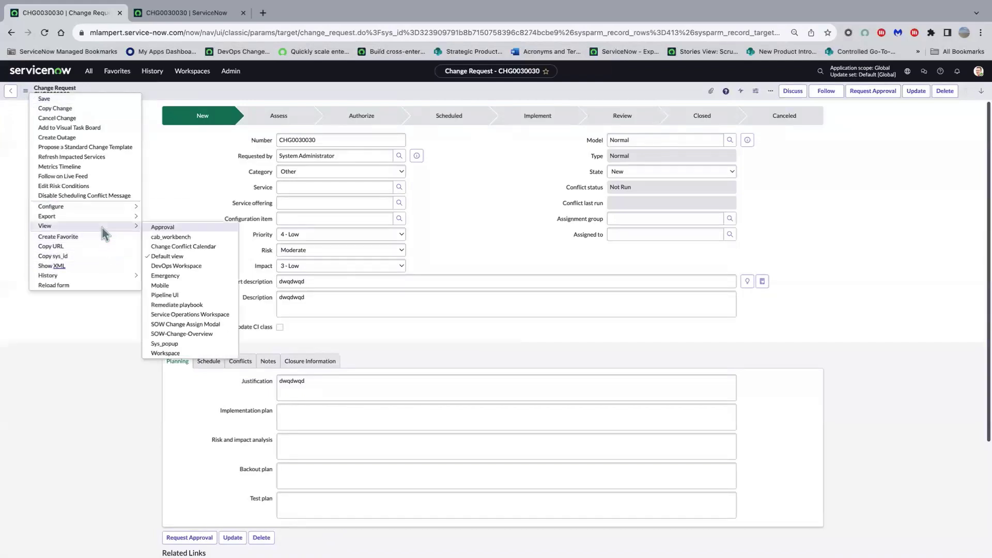
click(180, 333)
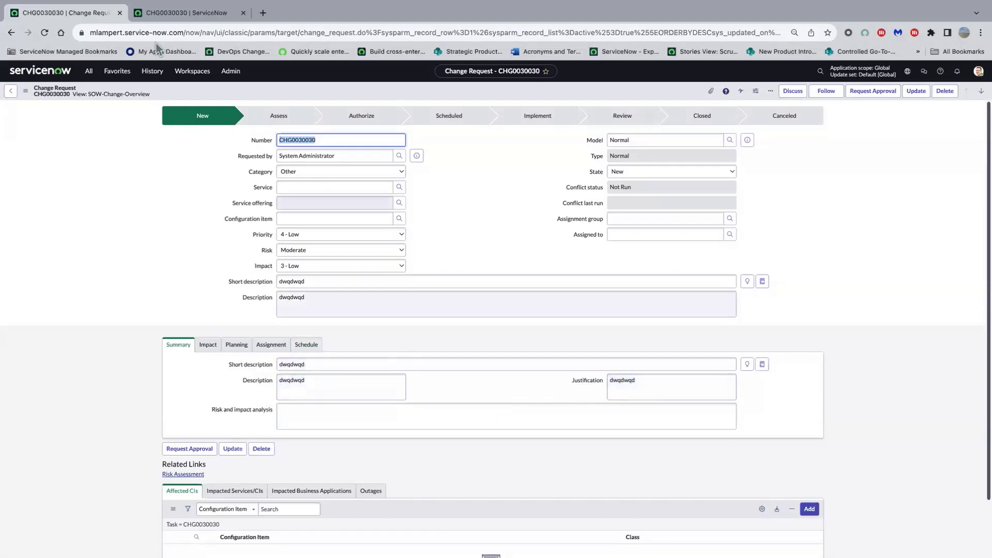
- In the Service Operations Workspace browser tab, start a new change request from the Normal model
click(172, 17)
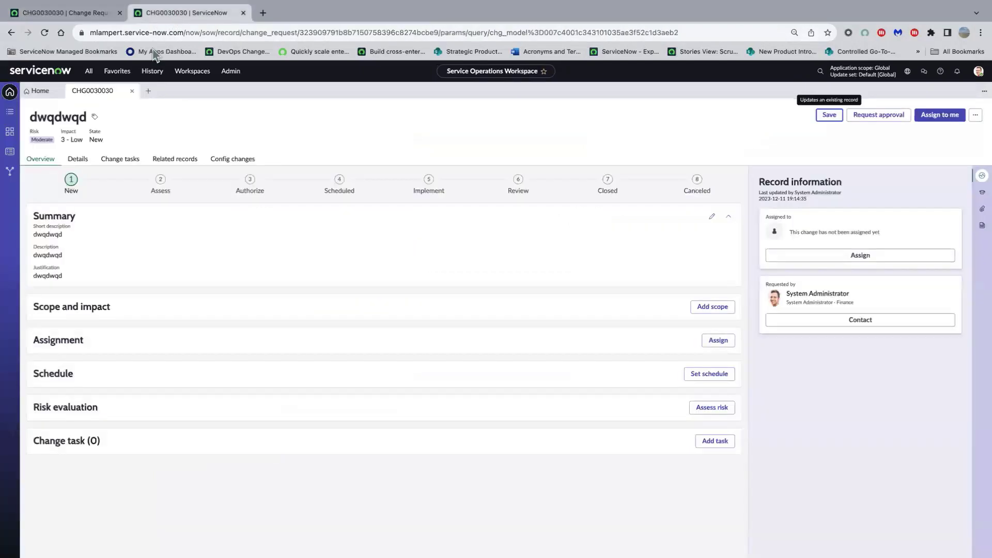
click(148, 92)
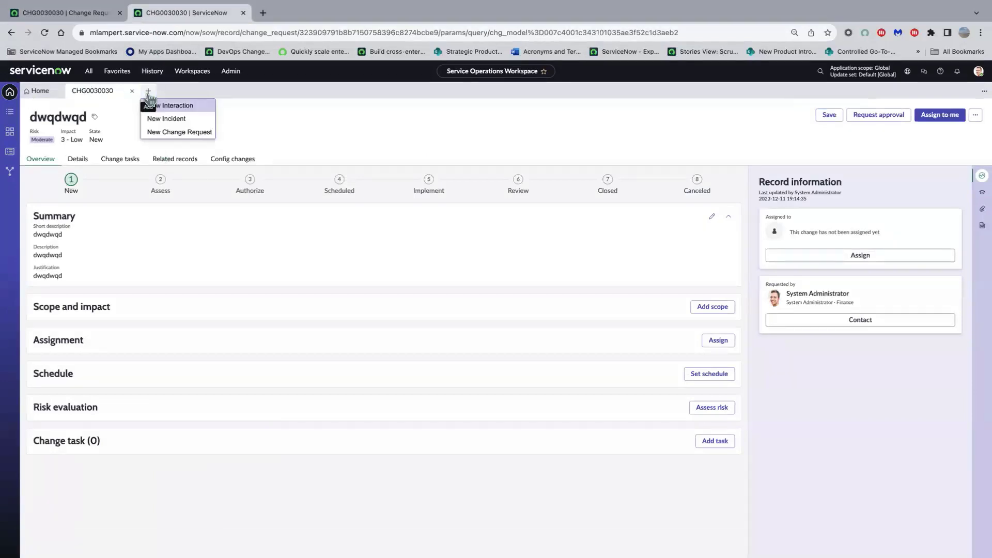
click(173, 132)
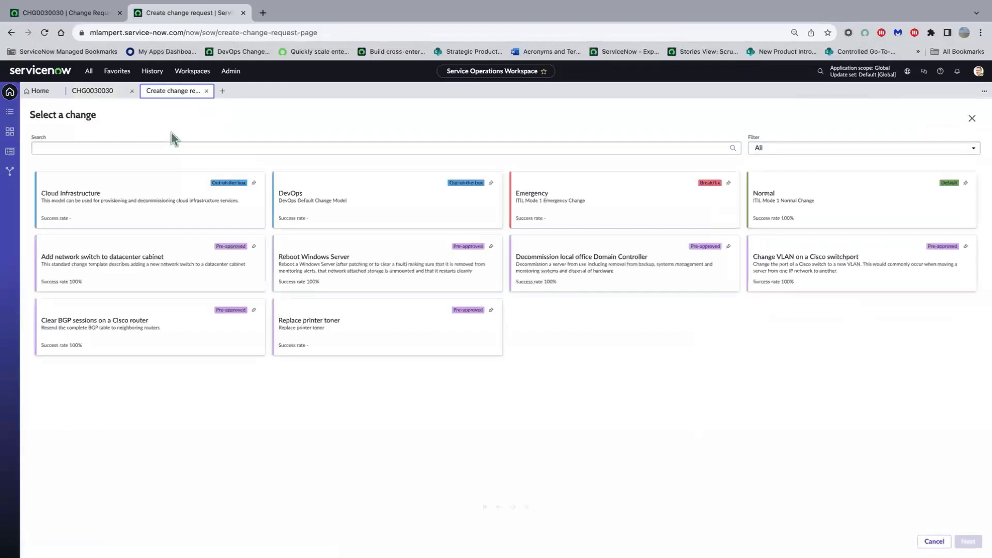
click(866, 207)
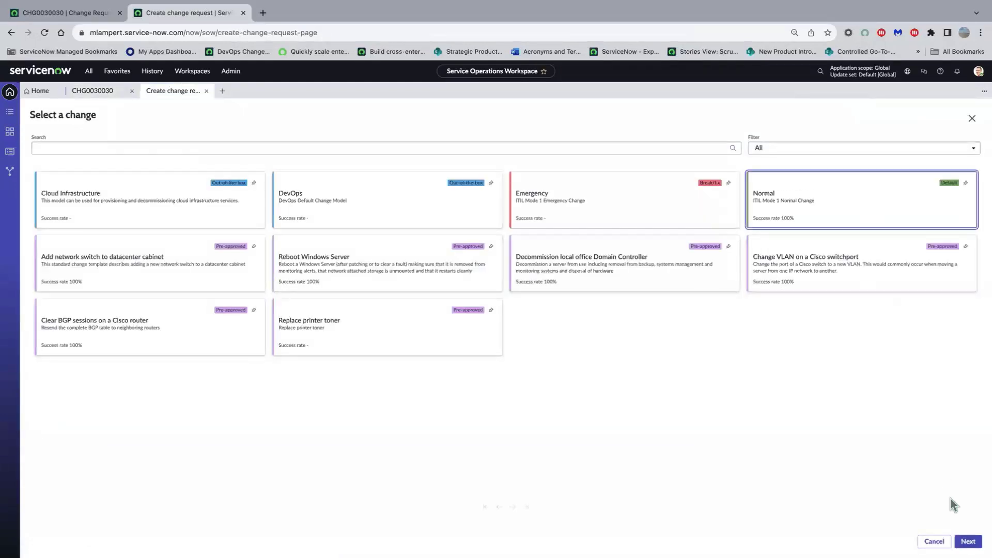
click(968, 541)
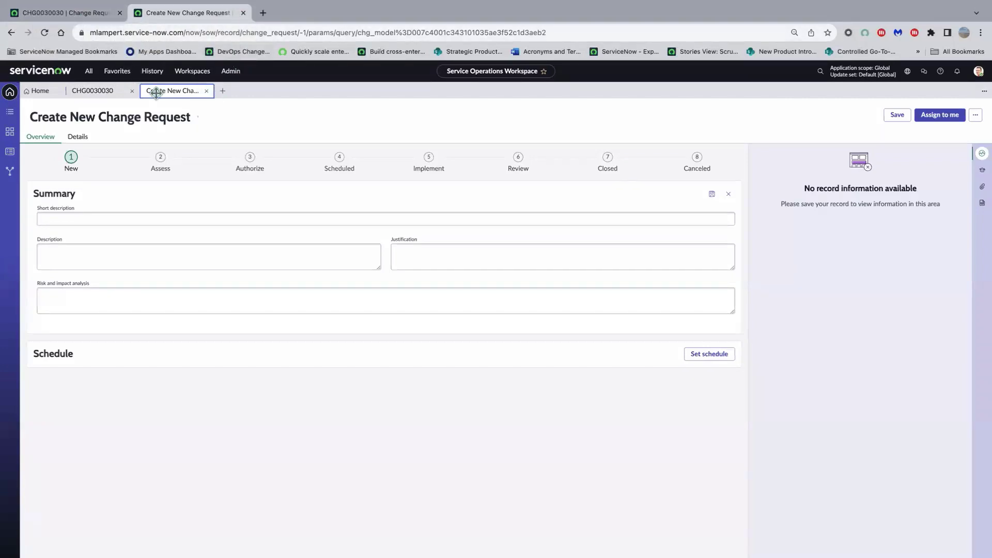
- In the browser tab with the classic change form, filter the application modules by "change mode" and open the Change Models list
click(94, 14)
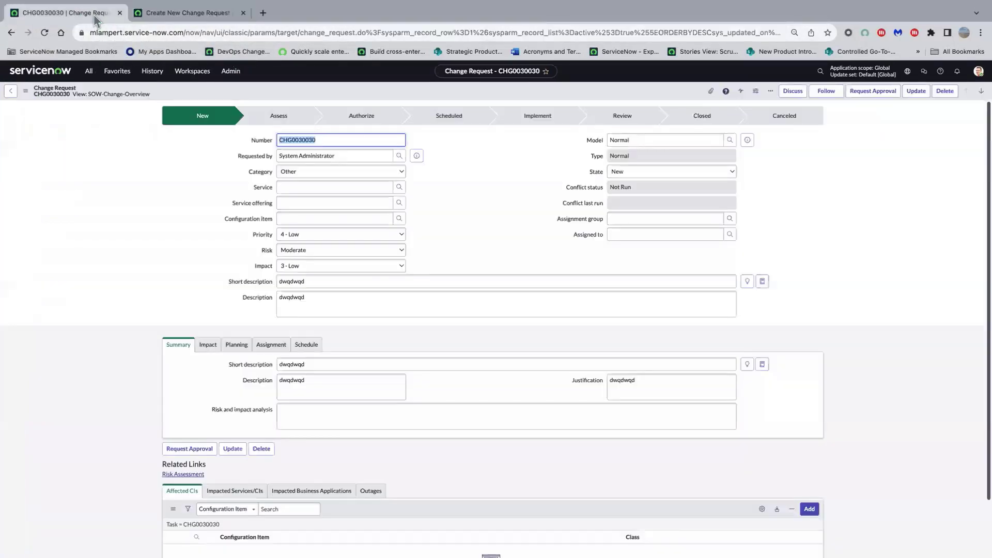
click(90, 71)
text(change mode)
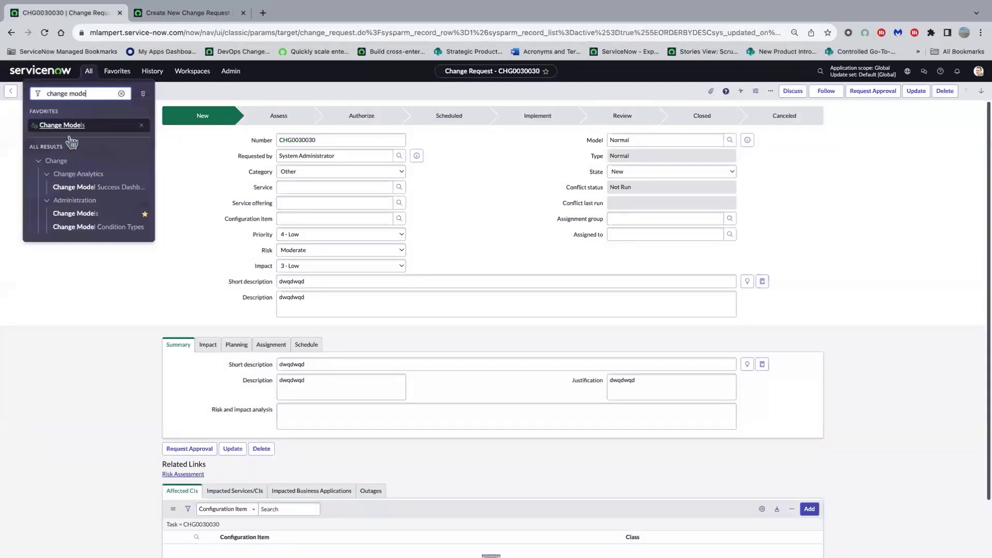
click(71, 216)
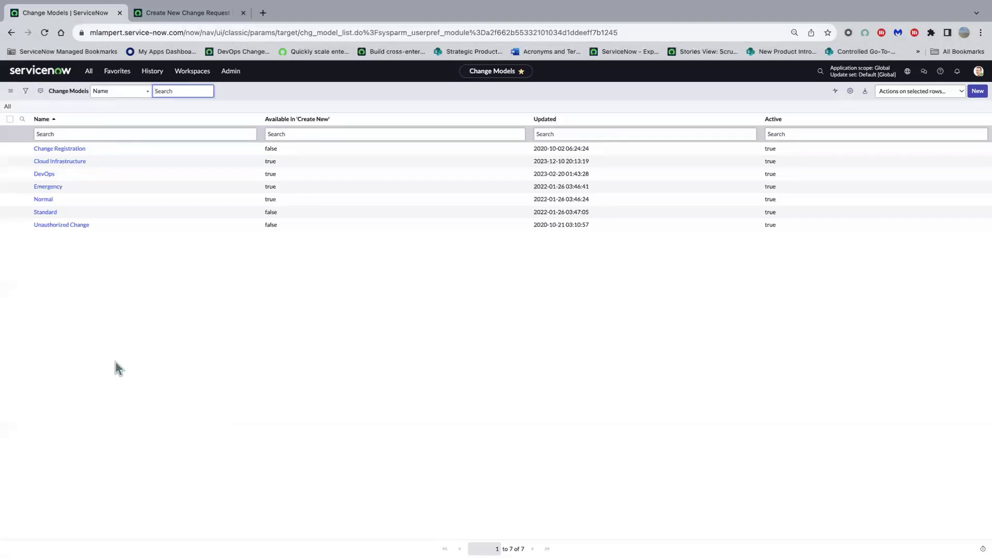
- Open the Cloud Infrastructure change model and inspect the Authorize to Closed transition of its Authorize state
click(70, 162)
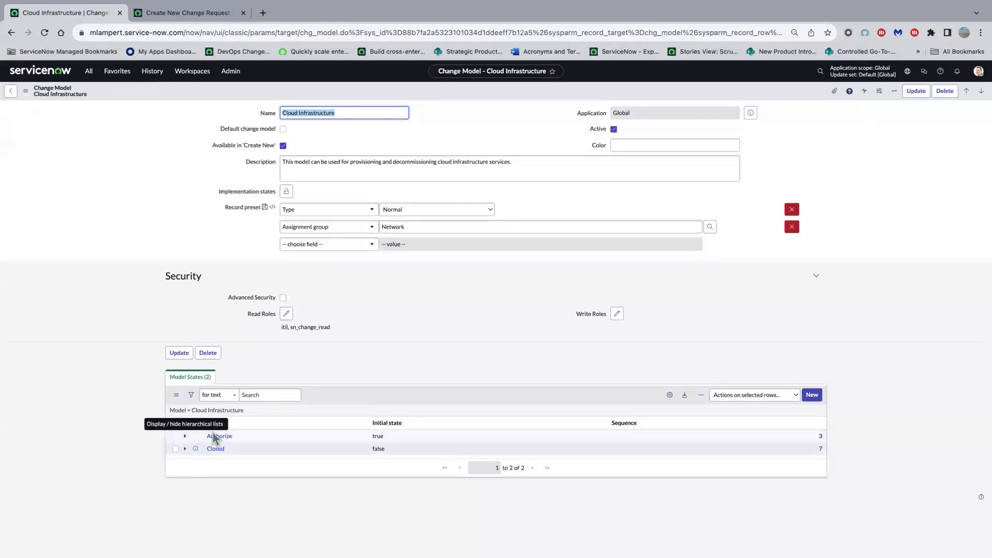
click(184, 436)
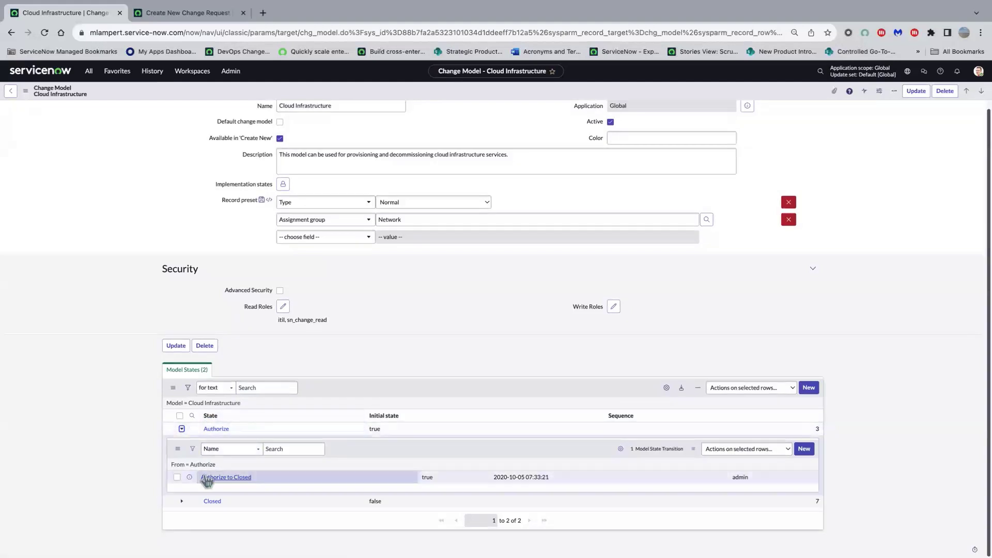
click(230, 479)
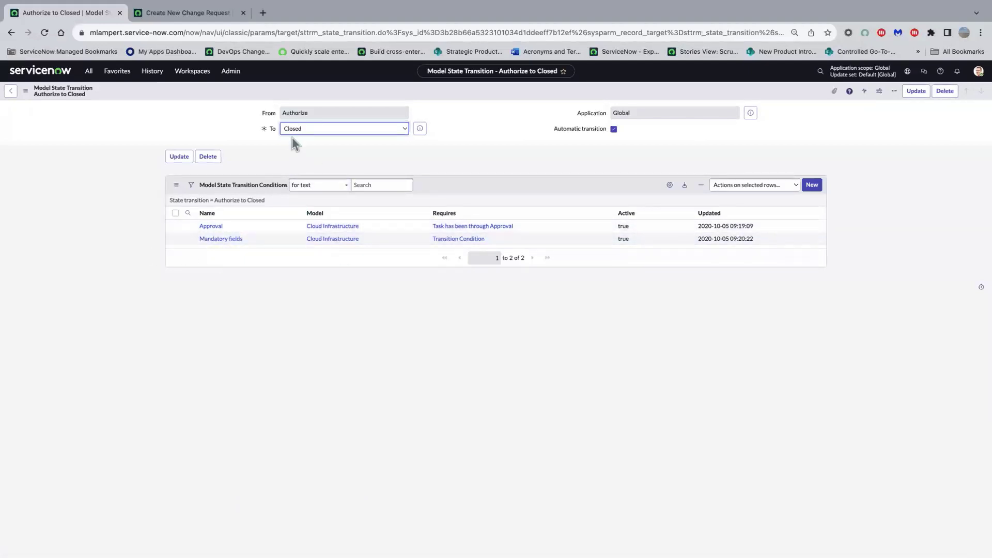
- In the Service Operations Workspace browser tab, start a new change request from the Cloud Infrastructure model
click(163, 15)
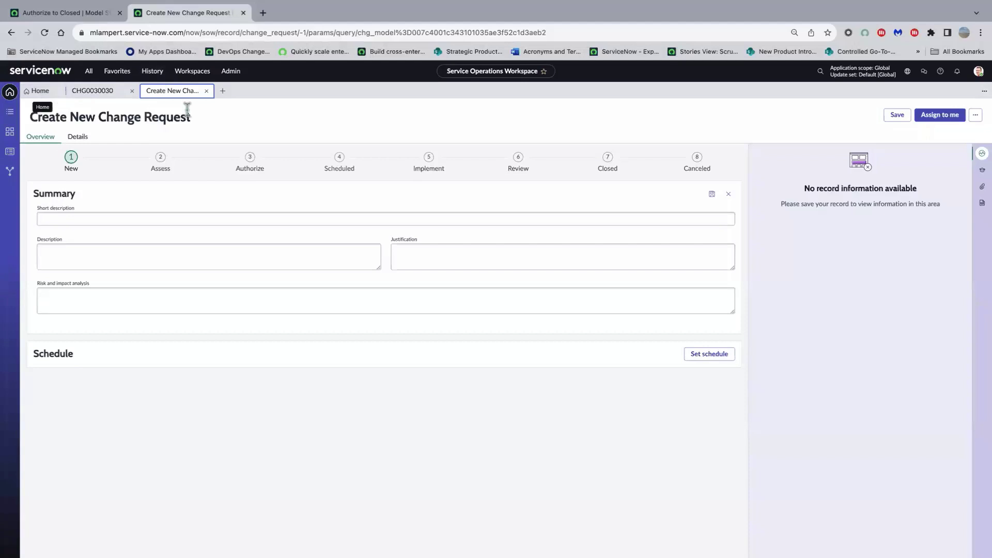
click(223, 91)
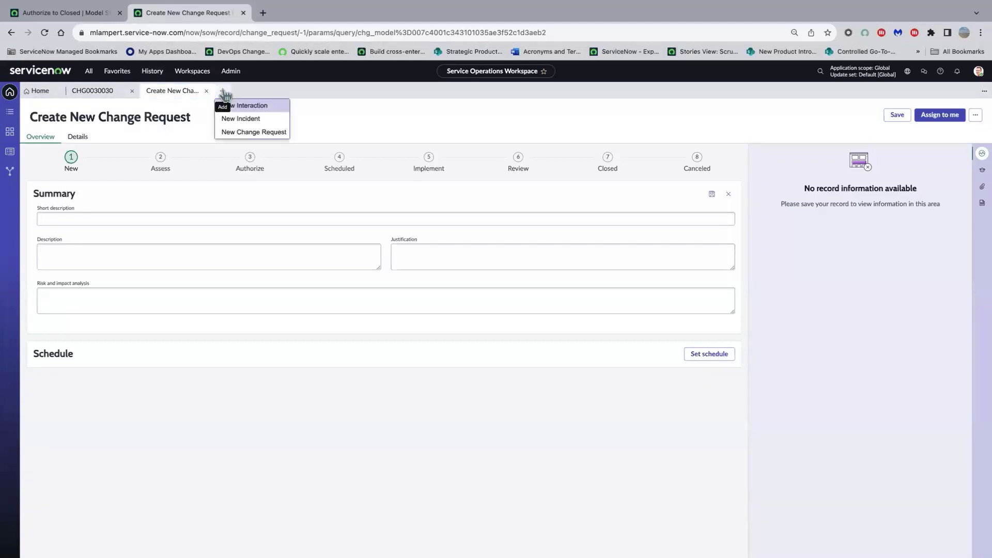
click(249, 132)
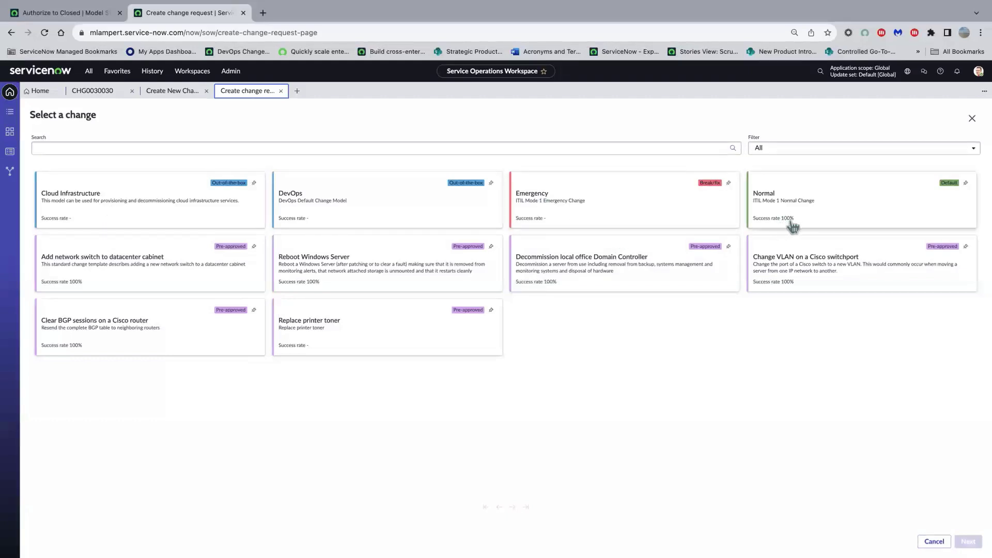
click(106, 218)
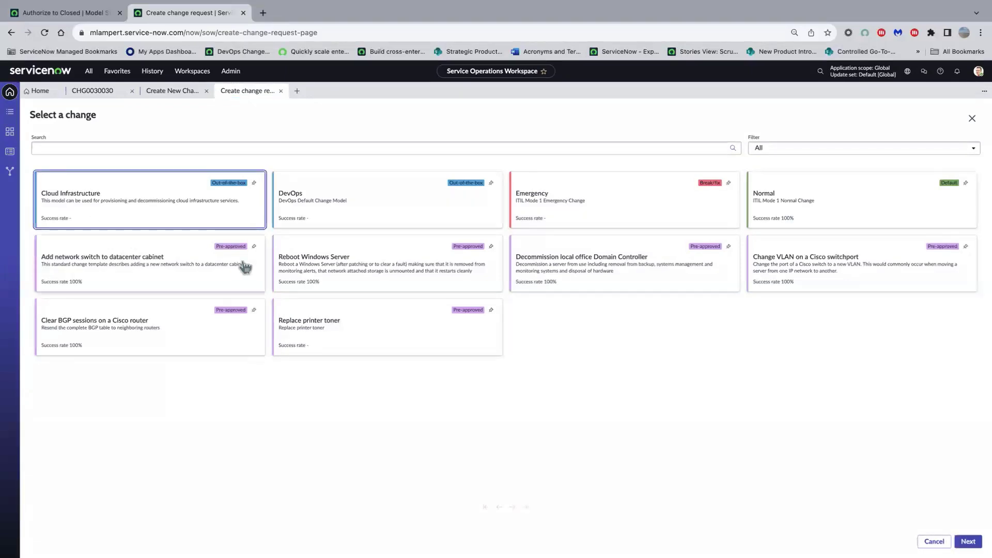
click(968, 541)
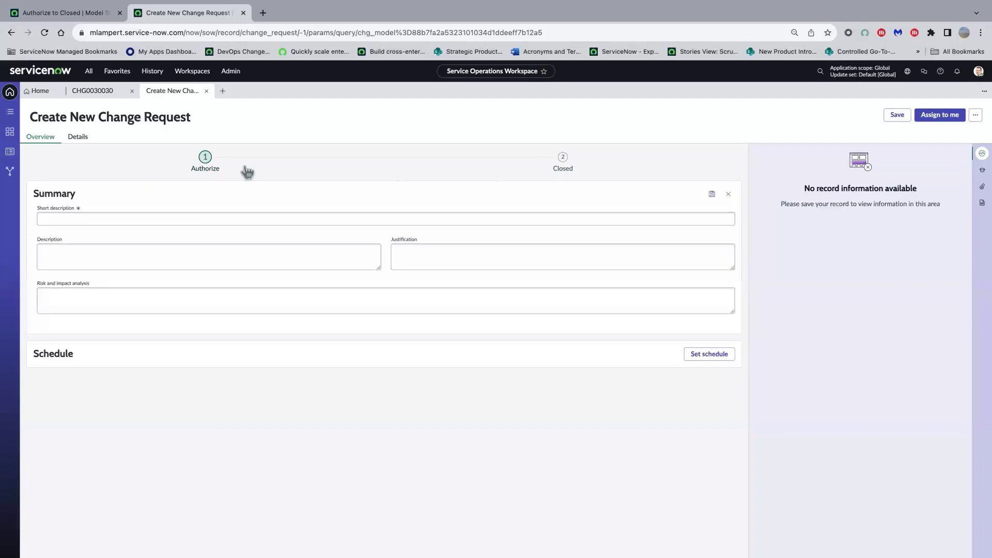
- Fill the Summary card with short description "dwqdqw", description "dwqdwq", justification "dwqdq" and risk and impact analysis "dwqdwq", and save the card
click(236, 218)
text(dwqdqw)
click(223, 247)
text(dwqdwq)
key(Tab)
text(dwqdq)
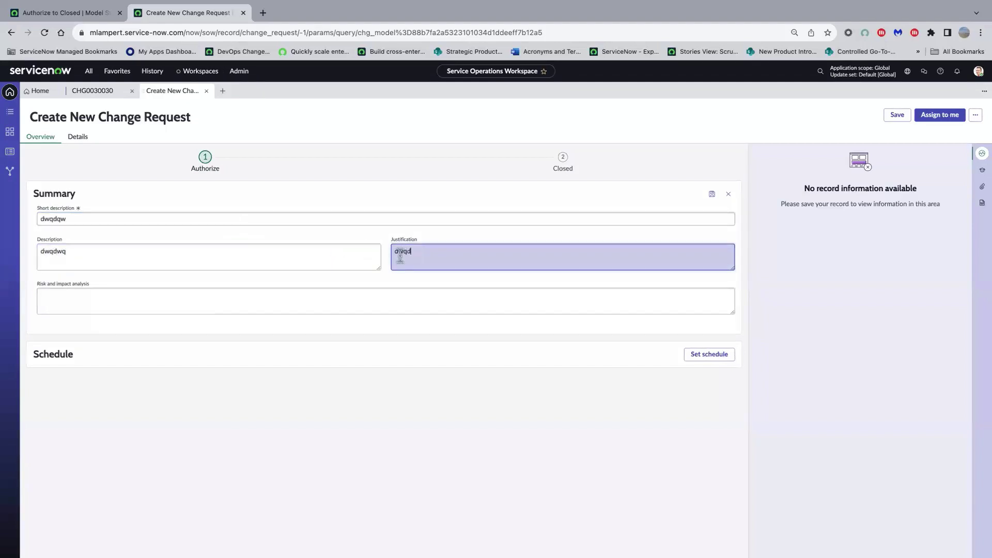
click(270, 300)
text(dwqdwq)
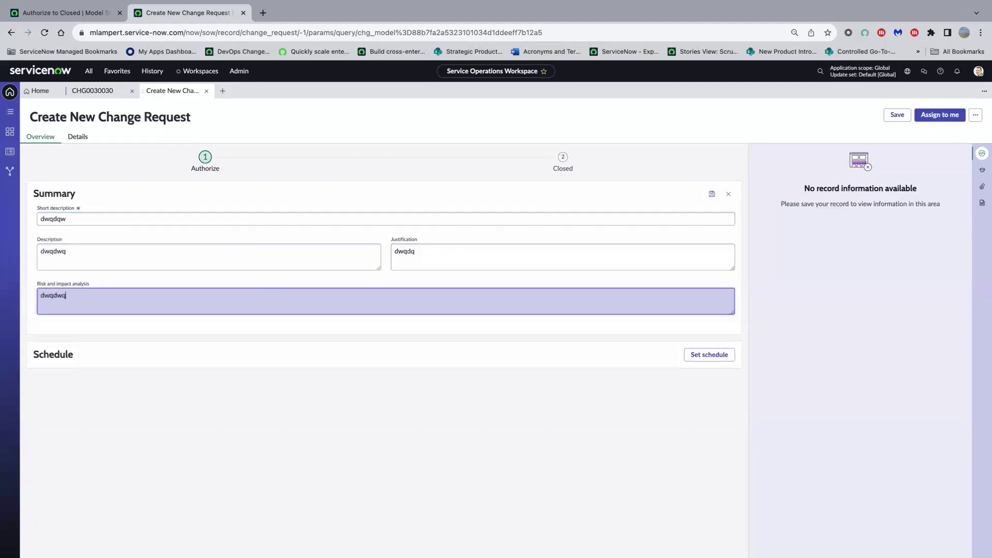
click(268, 283)
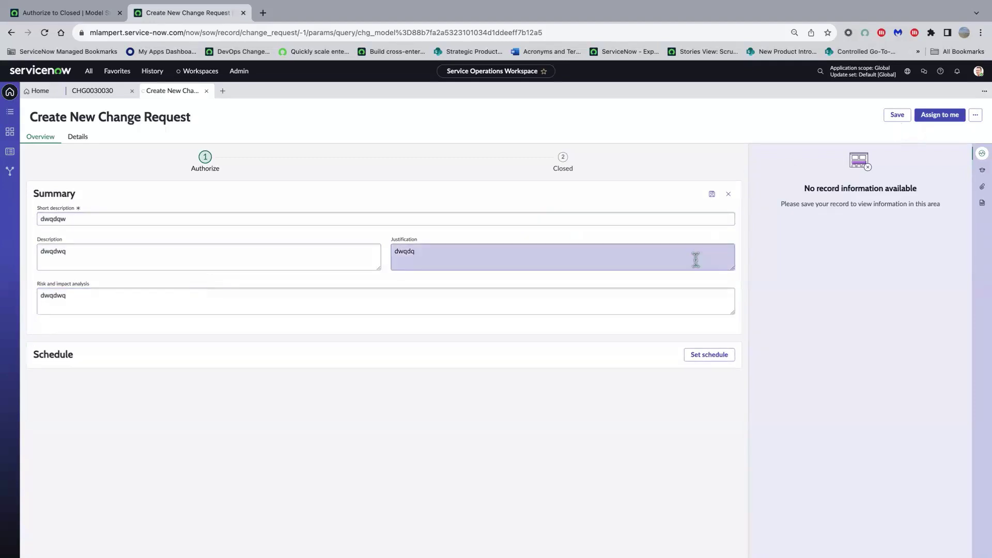
click(713, 195)
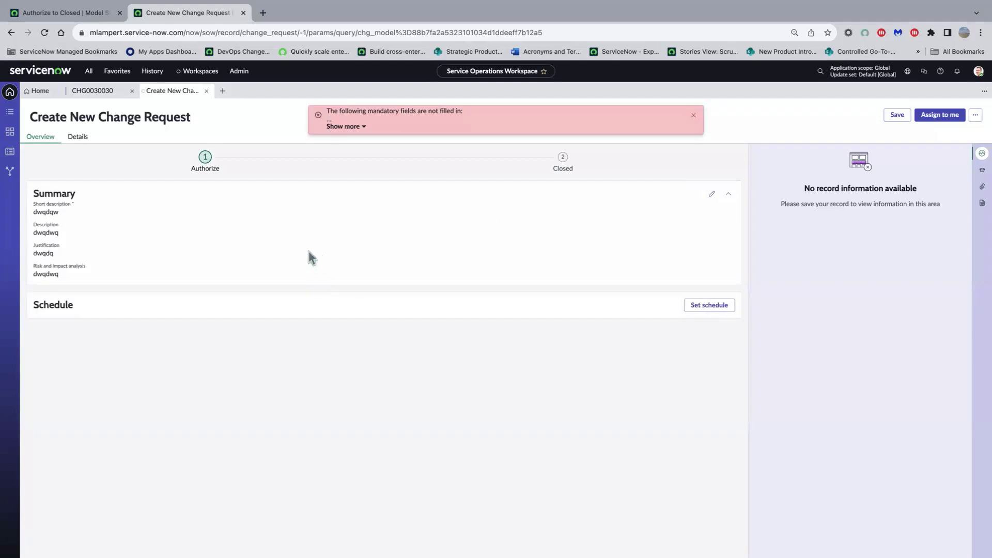
click(362, 127)
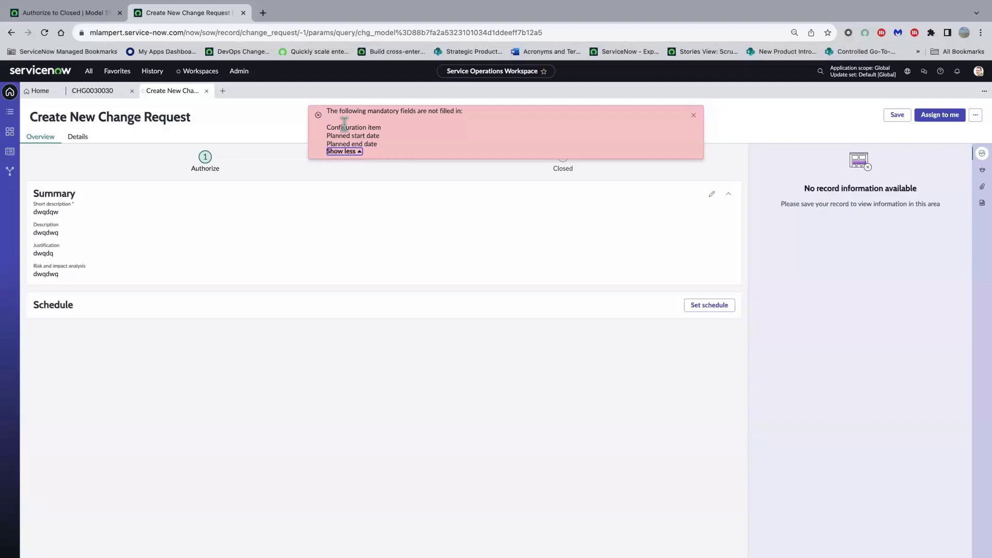
click(361, 153)
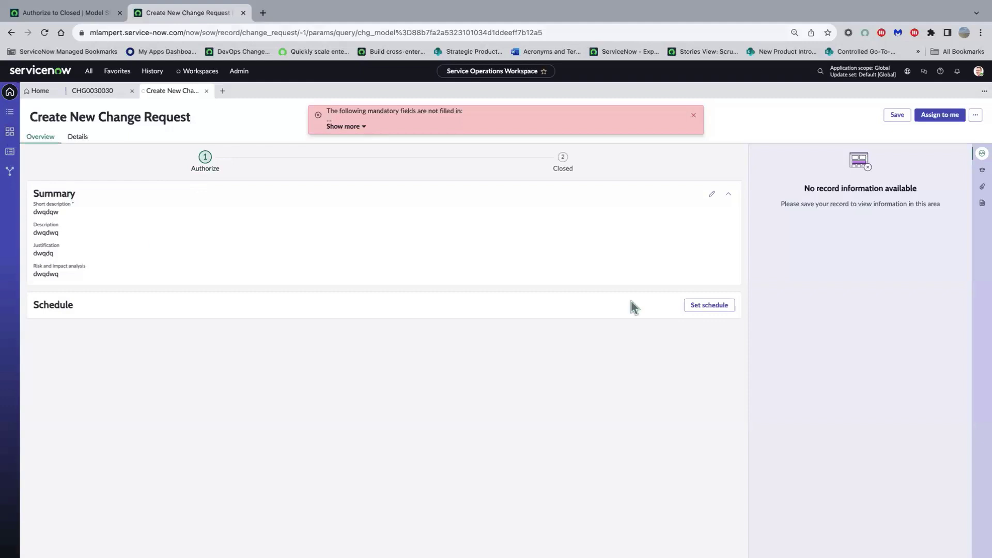
click(710, 306)
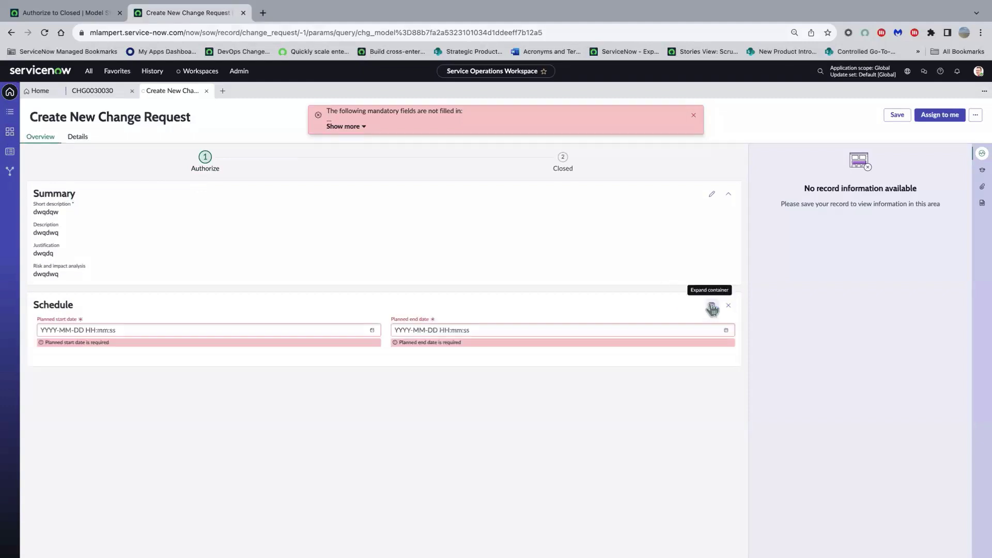
click(213, 331)
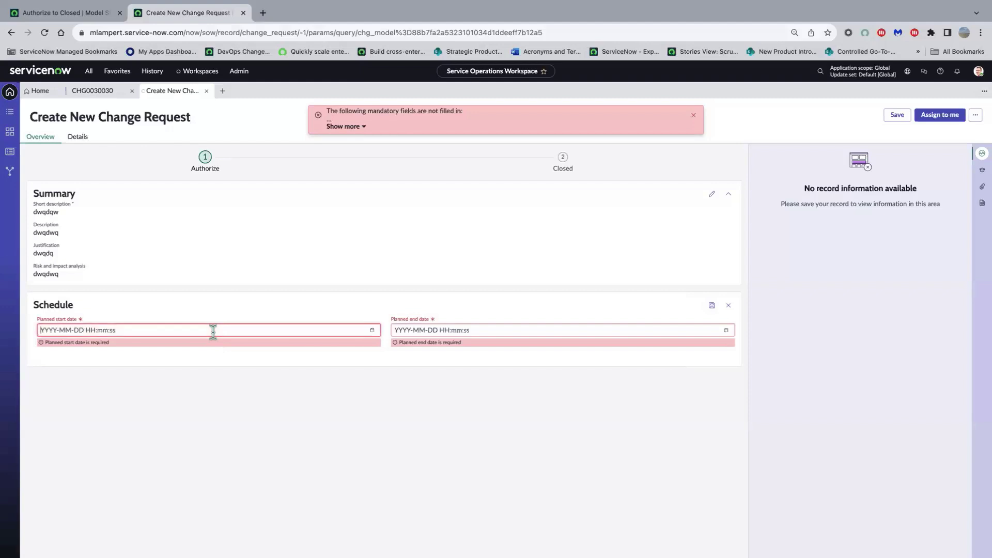
click(373, 329)
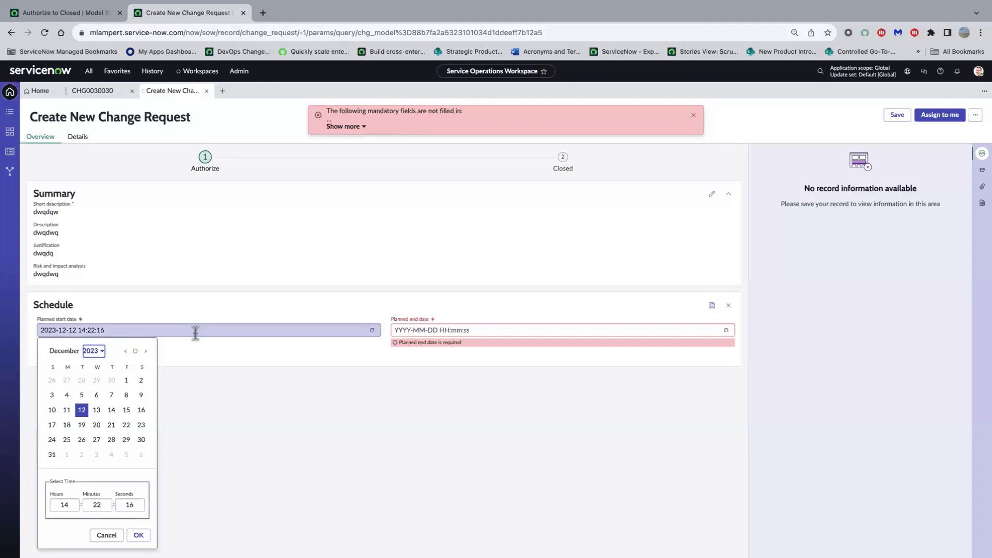
click(96, 411)
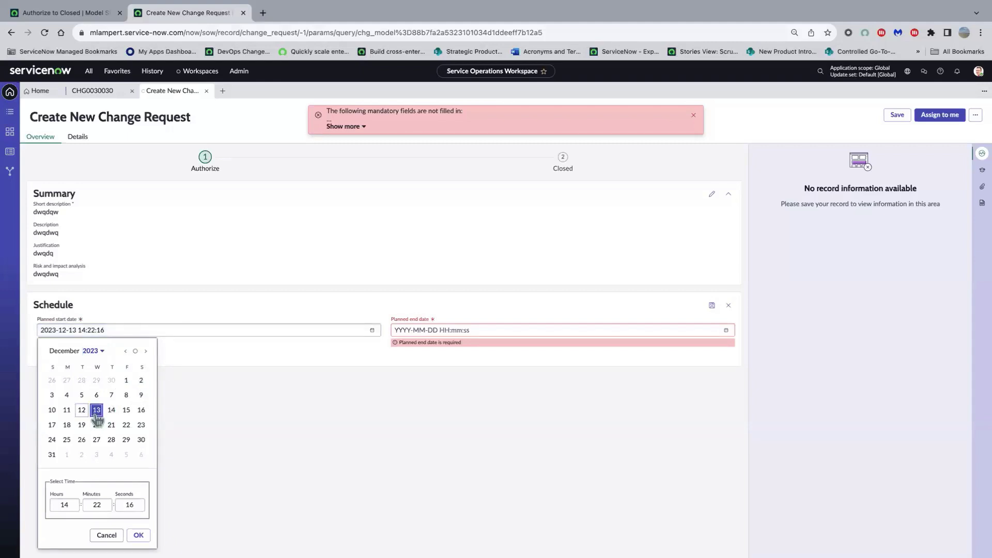
click(138, 535)
drag(336, 331, 10, 336)
key(ctrl+c)
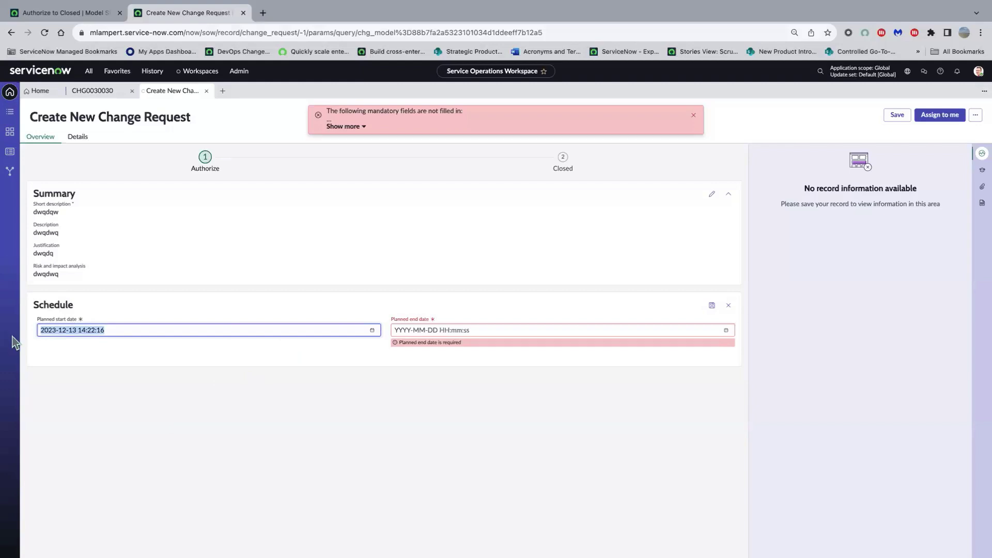
click(454, 326)
key(ctrl+v)
click(664, 380)
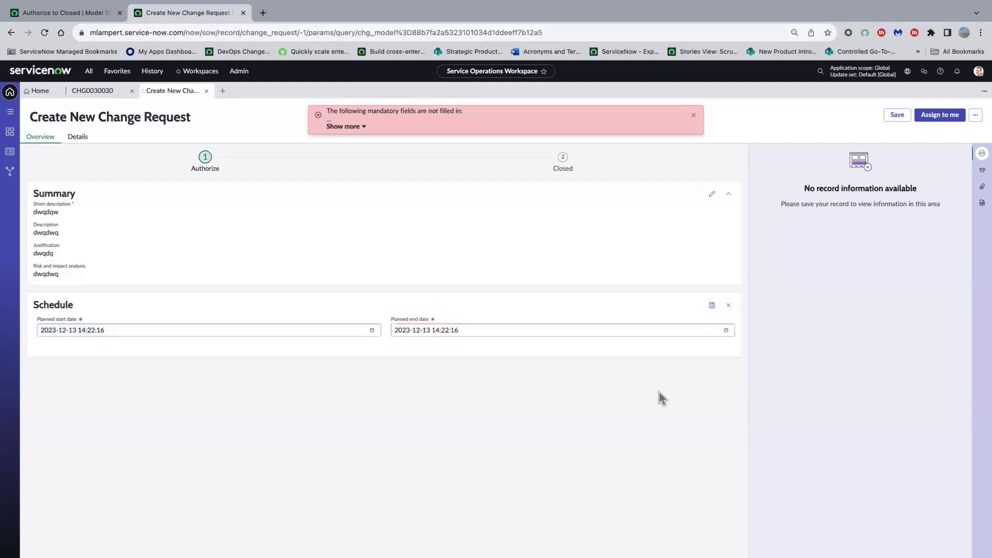
click(715, 307)
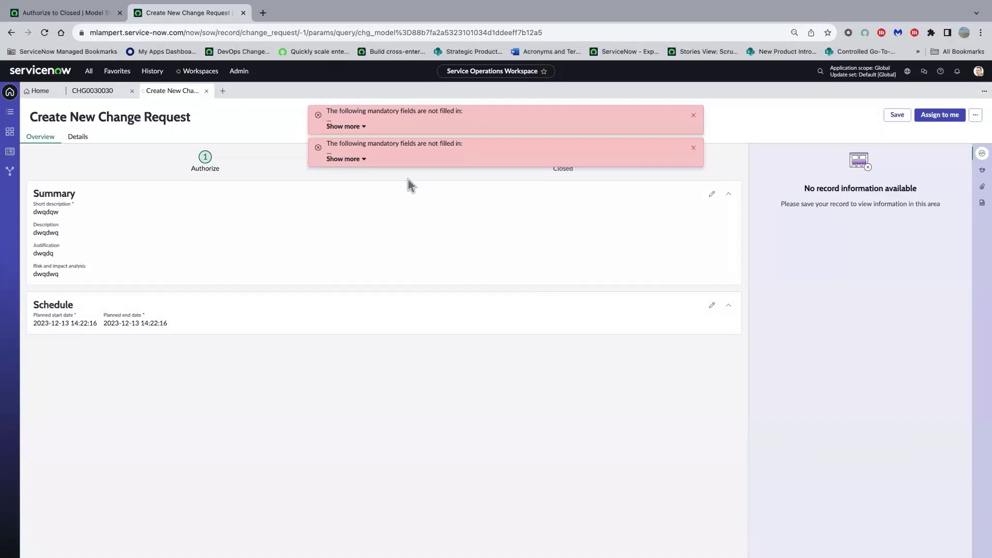
- Try to save the new change request, and set the mandatory configuration item in its details to Email
click(897, 116)
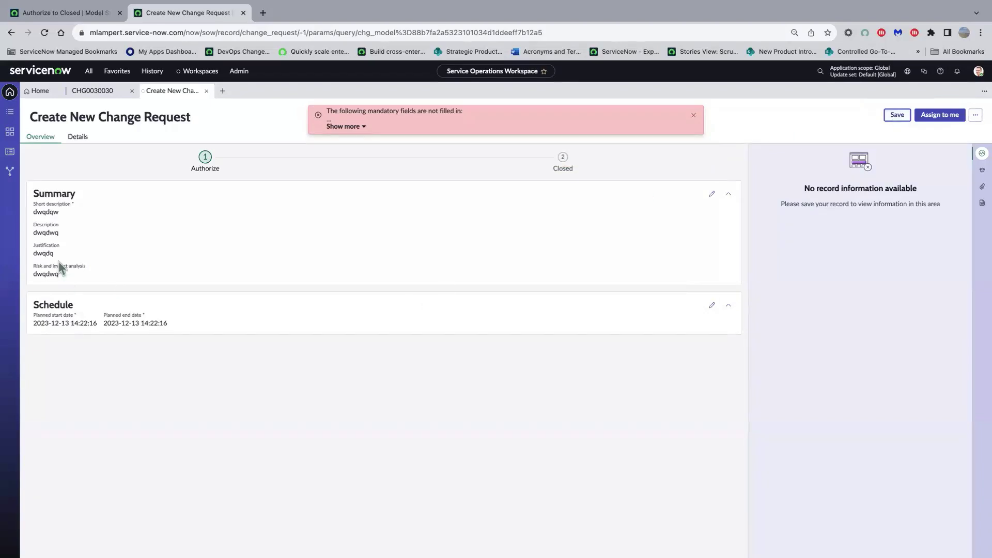
click(80, 137)
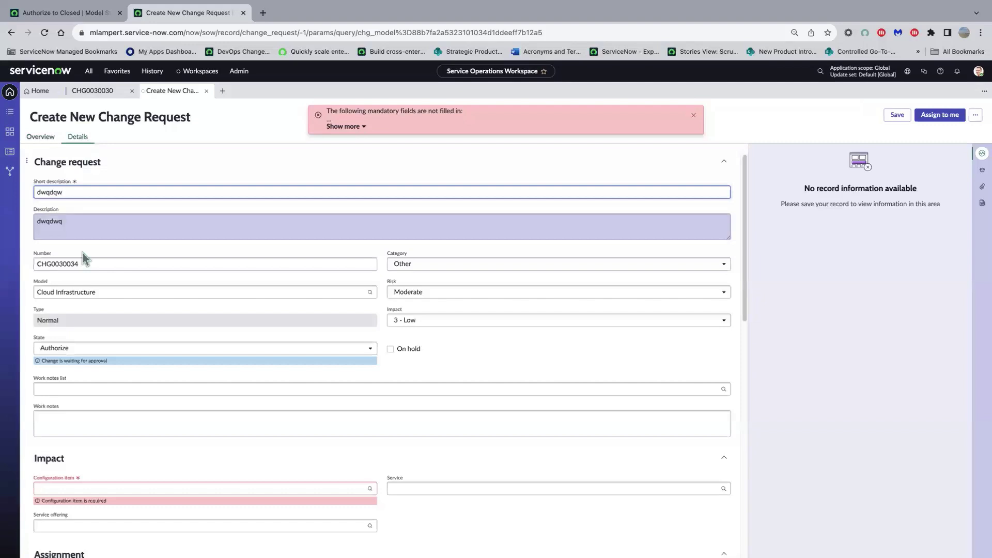
scroll(104, 292, down, 1)
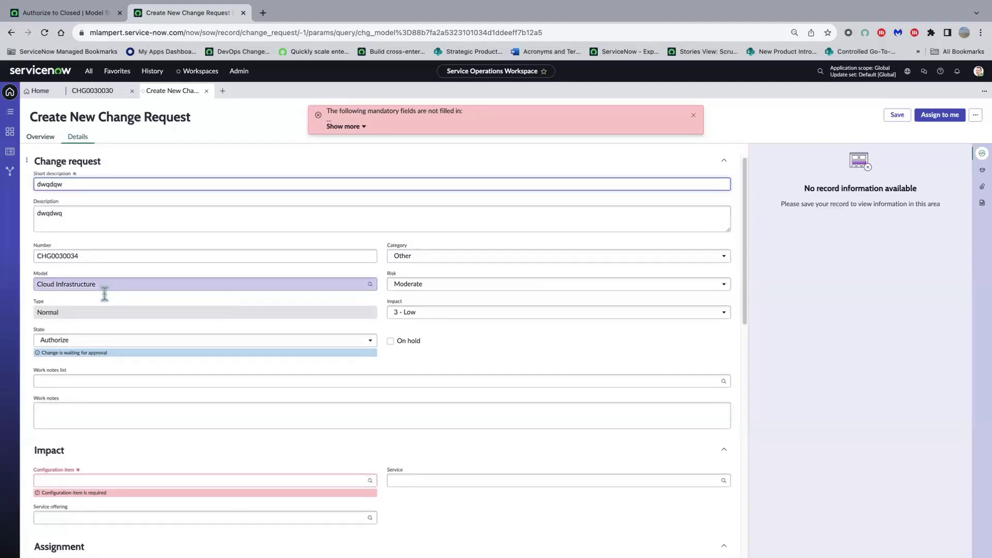
scroll(204, 316, down, 5)
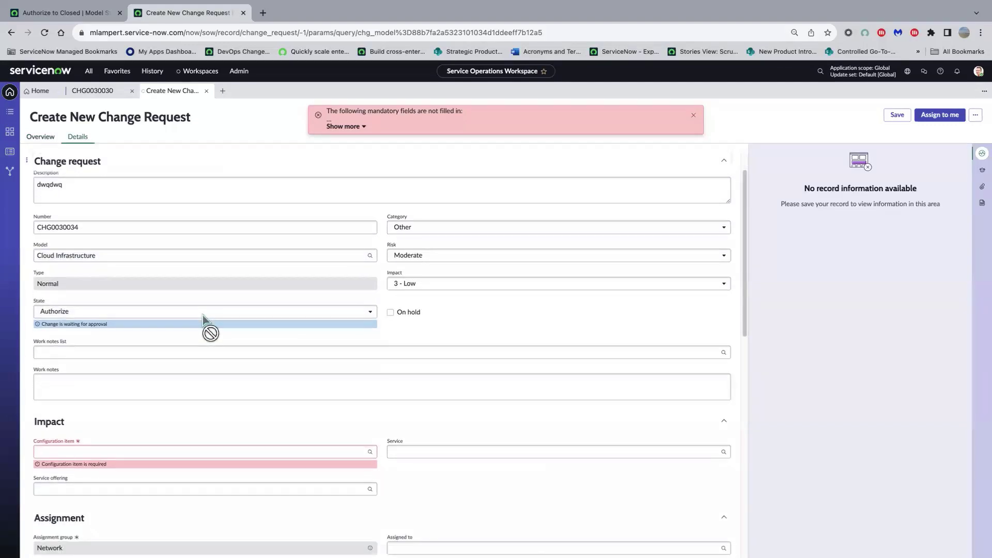
click(202, 329)
text(em)
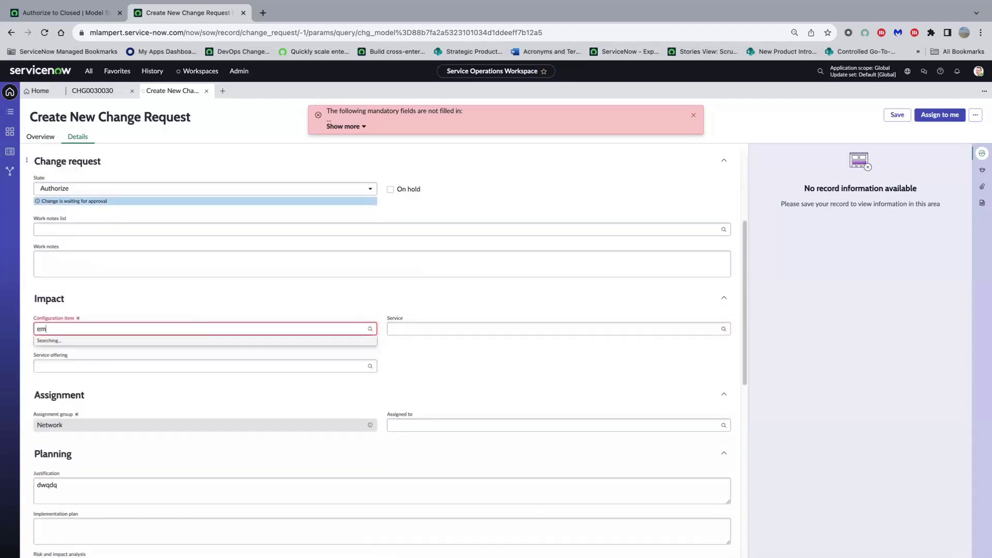
click(45, 355)
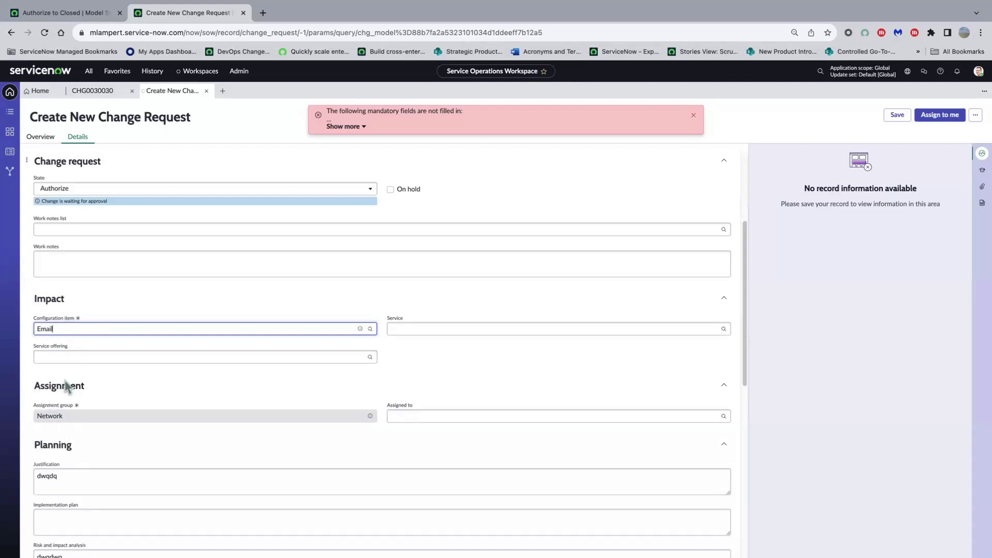
- Save the new change request and return to its overview page
click(898, 116)
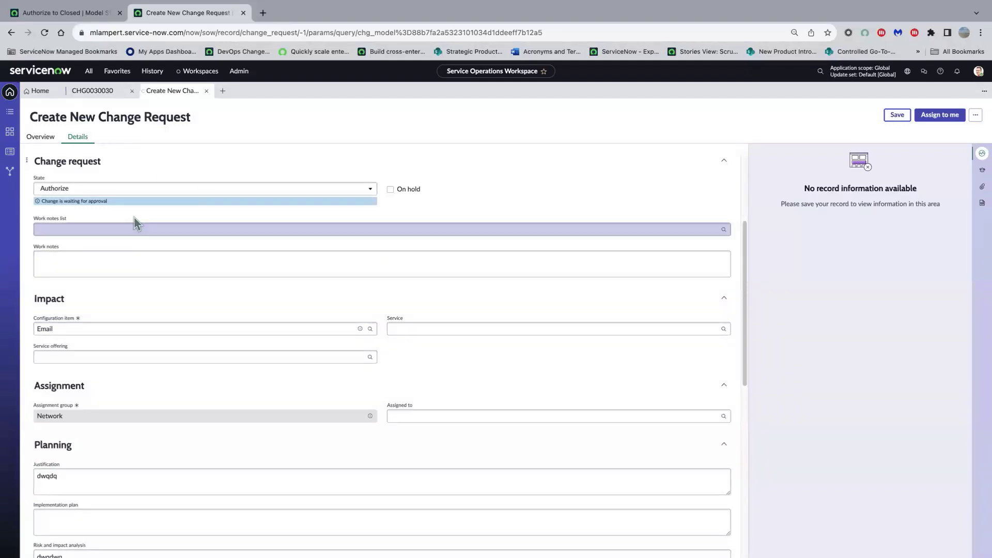
click(38, 138)
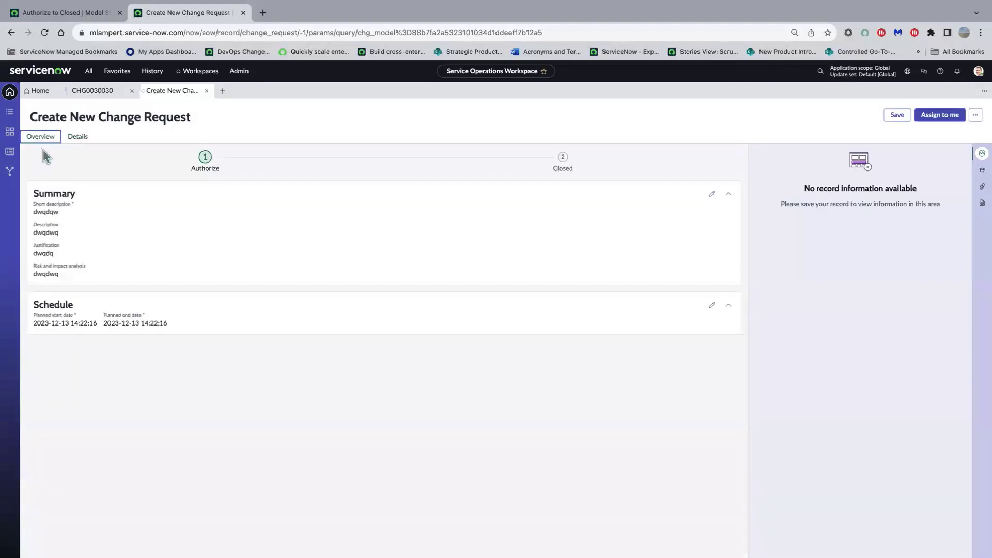
key(ctrl+s)
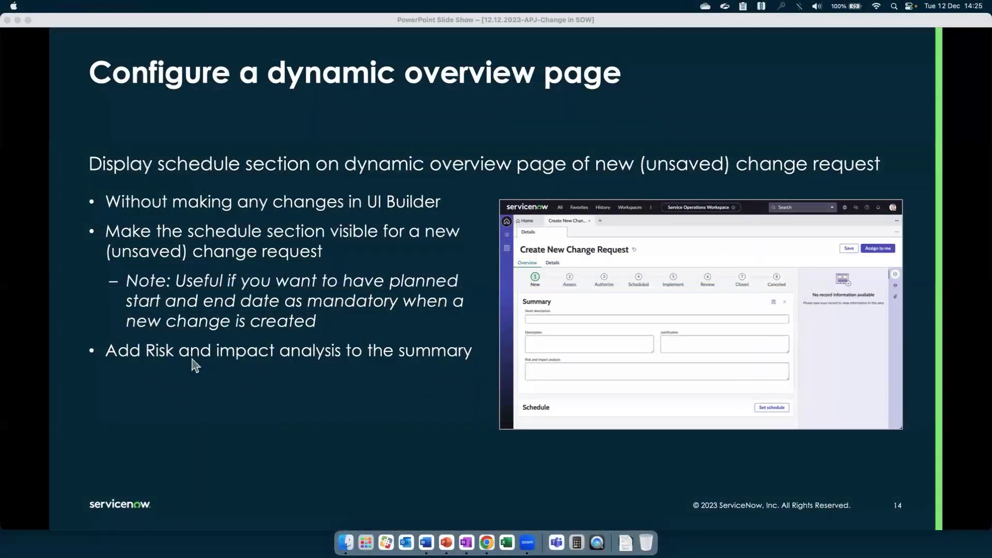
click(194, 366)
key(Left)
key(Left)
key(Left)
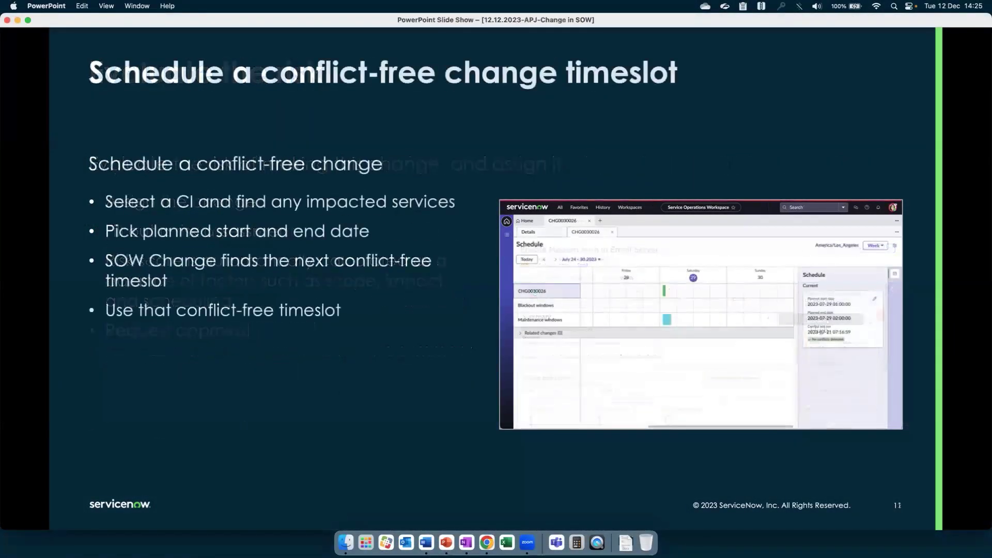
key(Left)
key(Left)
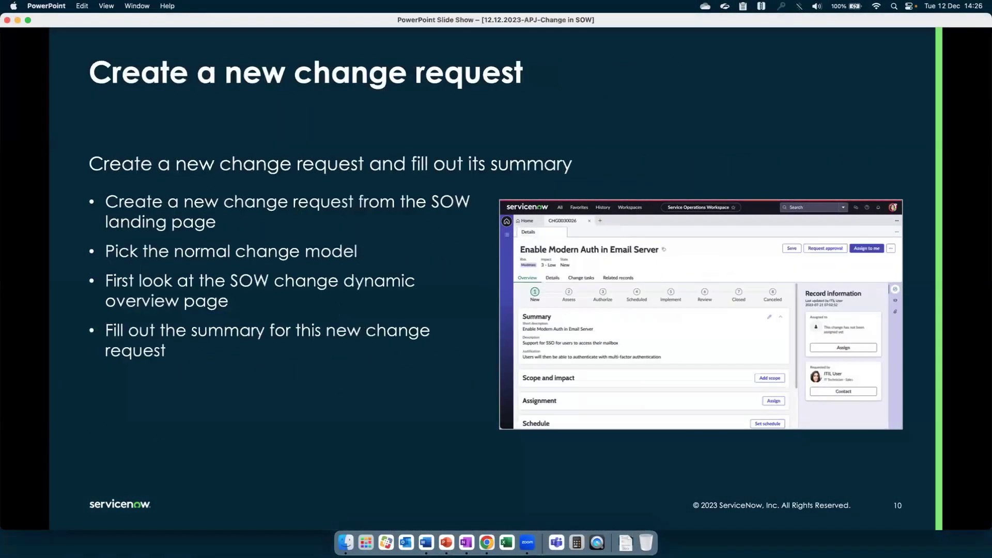
key(Right)
key(Right)
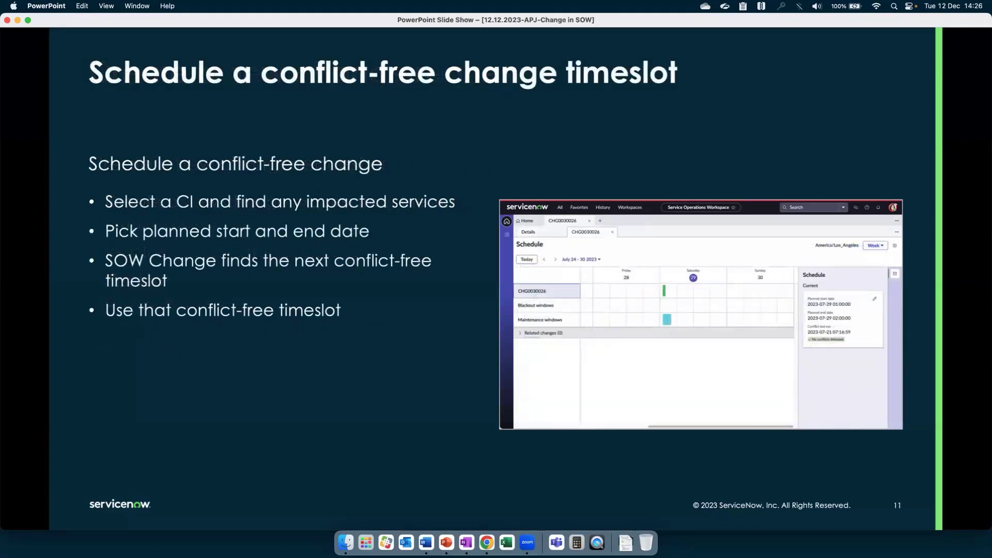